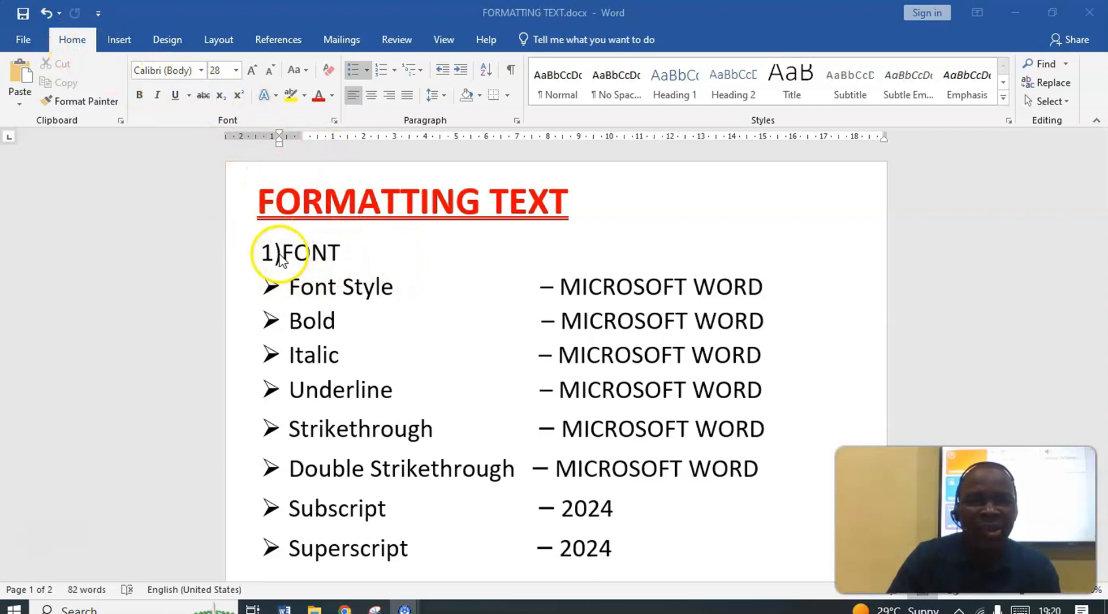
Look through the document's list of text formatting topics, from Font down to Change Case
{"action": "scroll", "coordinate": [438, 265], "scroll_direction": "down", "scroll_amount": 3}
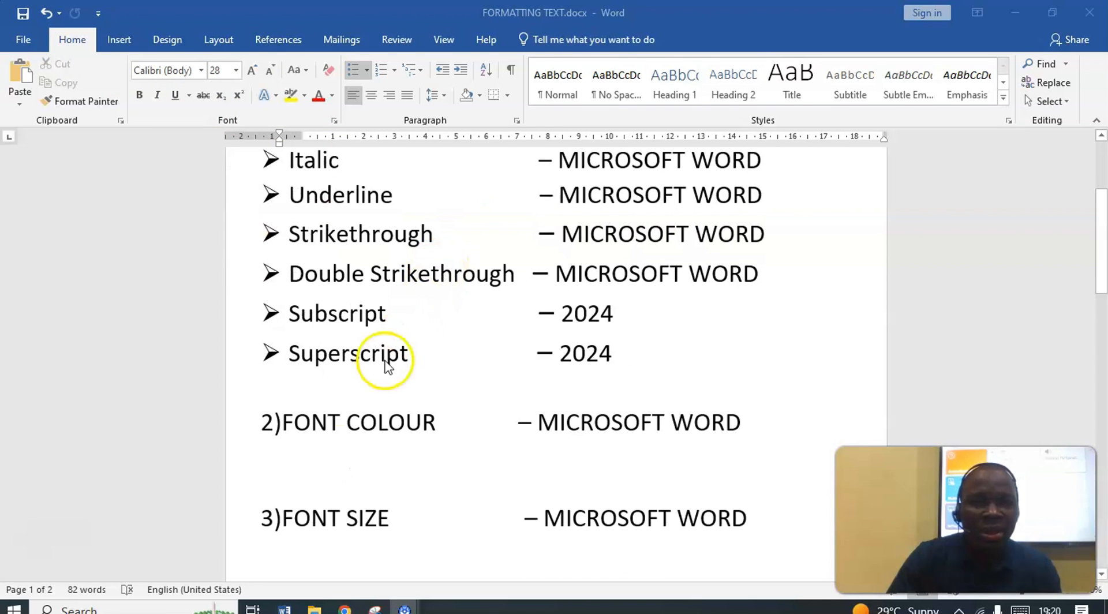
{"action": "scroll", "coordinate": [468, 423], "scroll_direction": "down", "scroll_amount": 2}
{"action": "scroll", "coordinate": [477, 416], "scroll_direction": "down", "scroll_amount": 2}
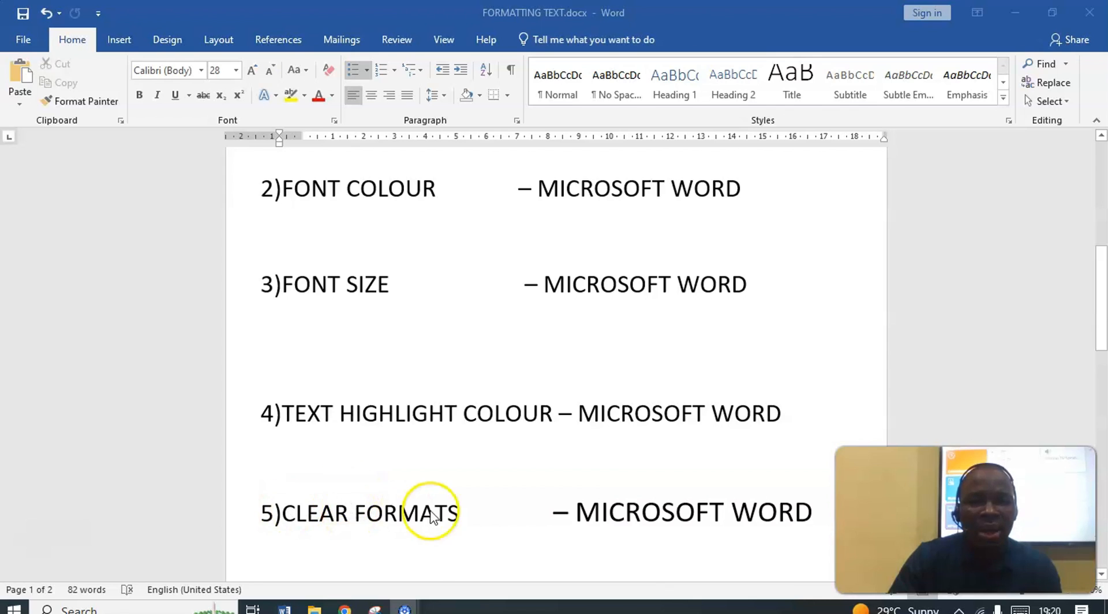
{"action": "scroll", "coordinate": [444, 514], "scroll_direction": "down", "scroll_amount": 1}
{"action": "scroll", "coordinate": [453, 502], "scroll_direction": "down", "scroll_amount": 3}
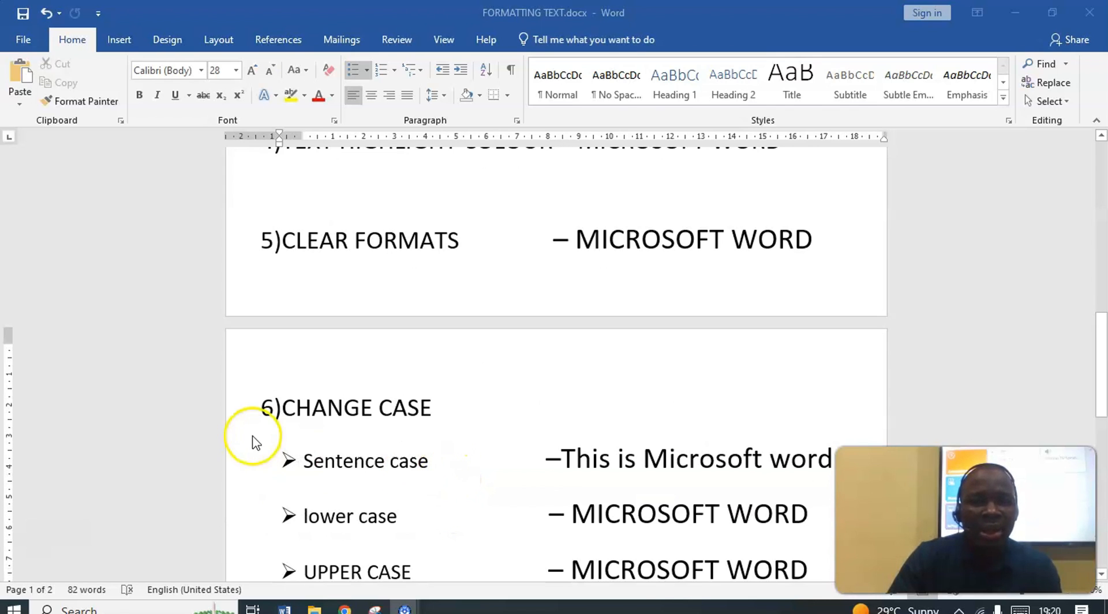
{"action": "scroll", "coordinate": [490, 421], "scroll_direction": "up", "scroll_amount": 2}
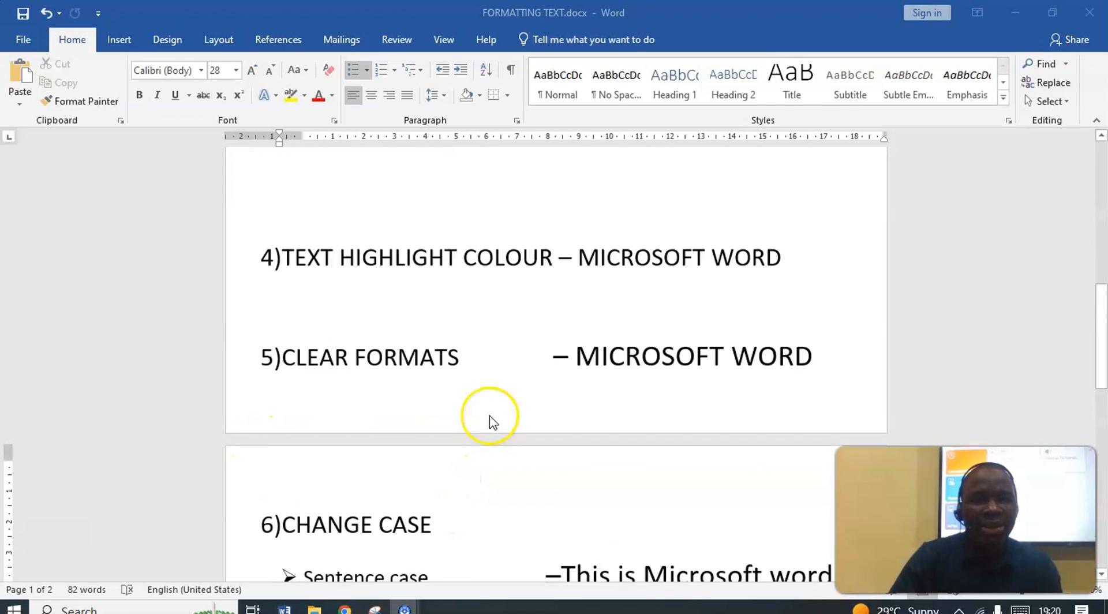
{"action": "scroll", "coordinate": [490, 417], "scroll_direction": "down", "scroll_amount": 6}
{"action": "scroll", "coordinate": [491, 409], "scroll_direction": "up", "scroll_amount": 15}
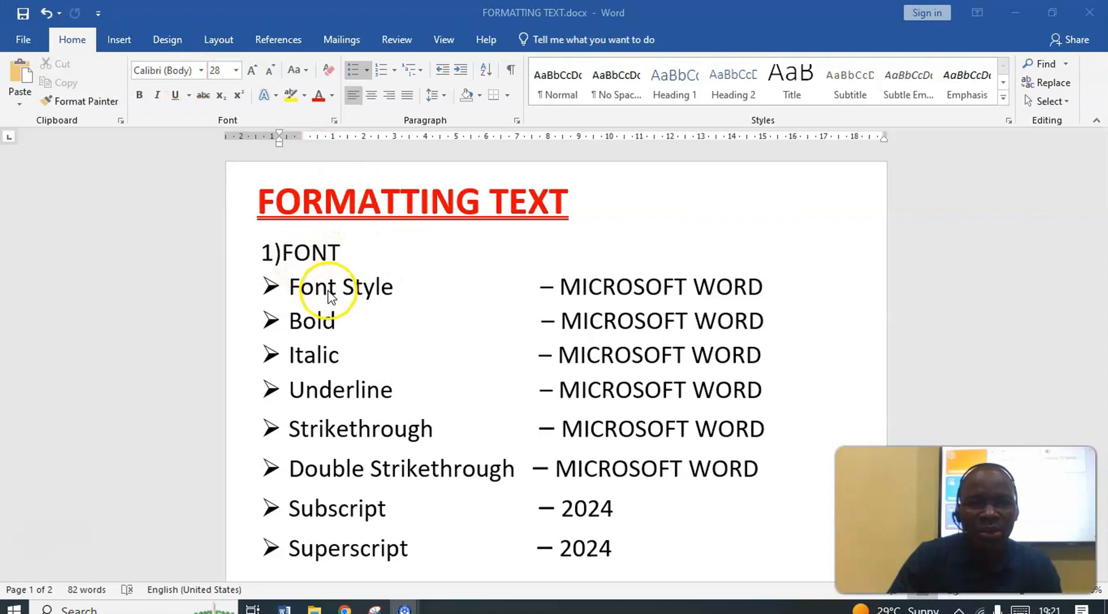
Set the font of the MICROSOFT WORD sample text on the Font Style line to Garamond
{"action": "left_click", "coordinate": [309, 288]}
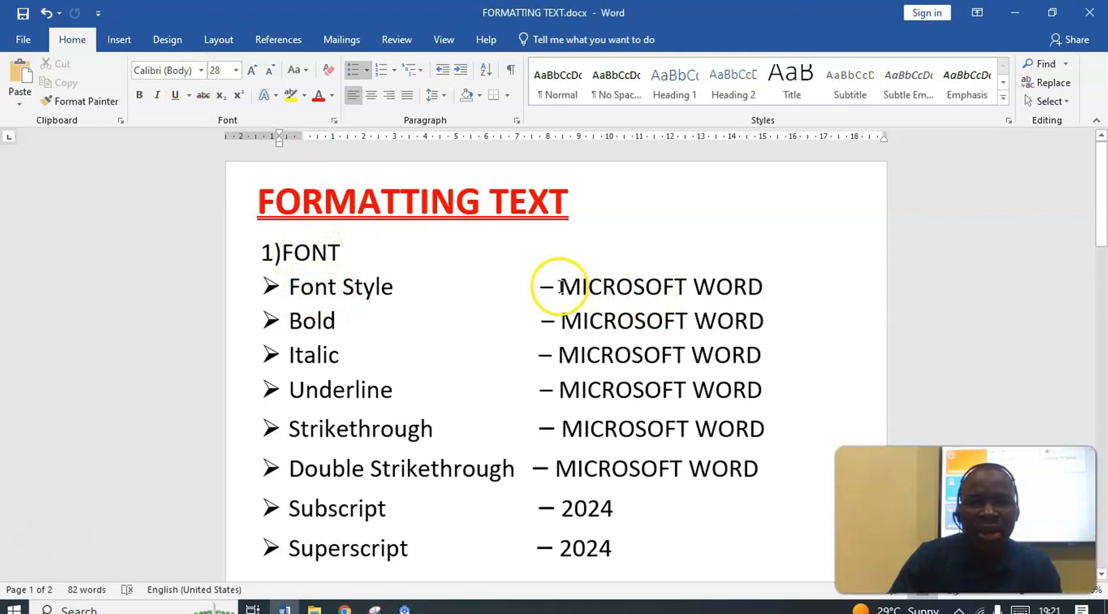
{"action": "left_click_drag", "start_coordinate": [645, 297], "coordinate": [754, 292]}
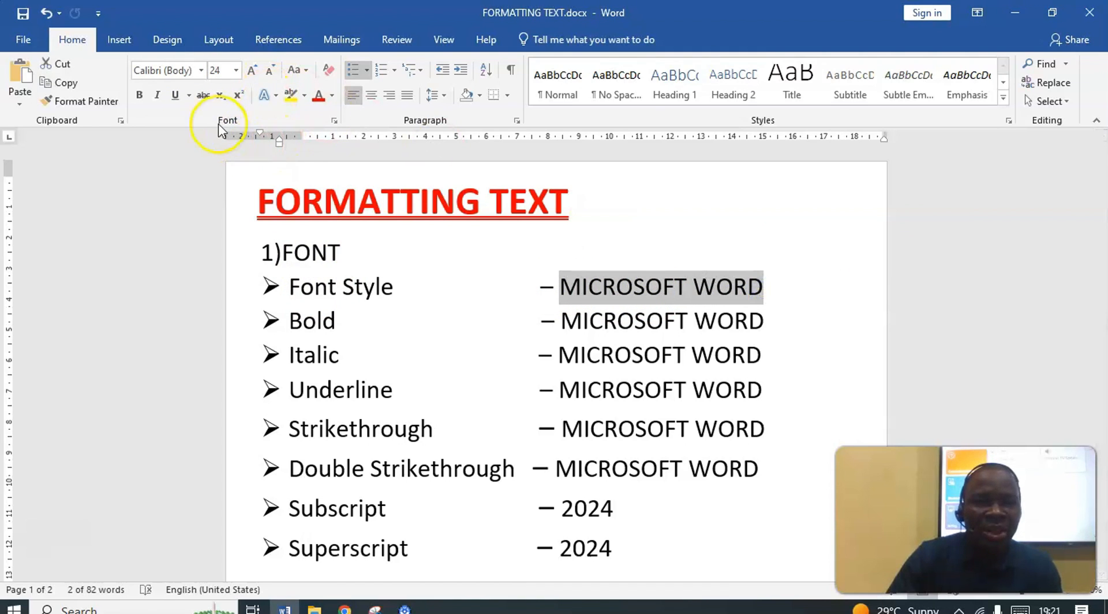
{"action": "left_click", "coordinate": [201, 71]}
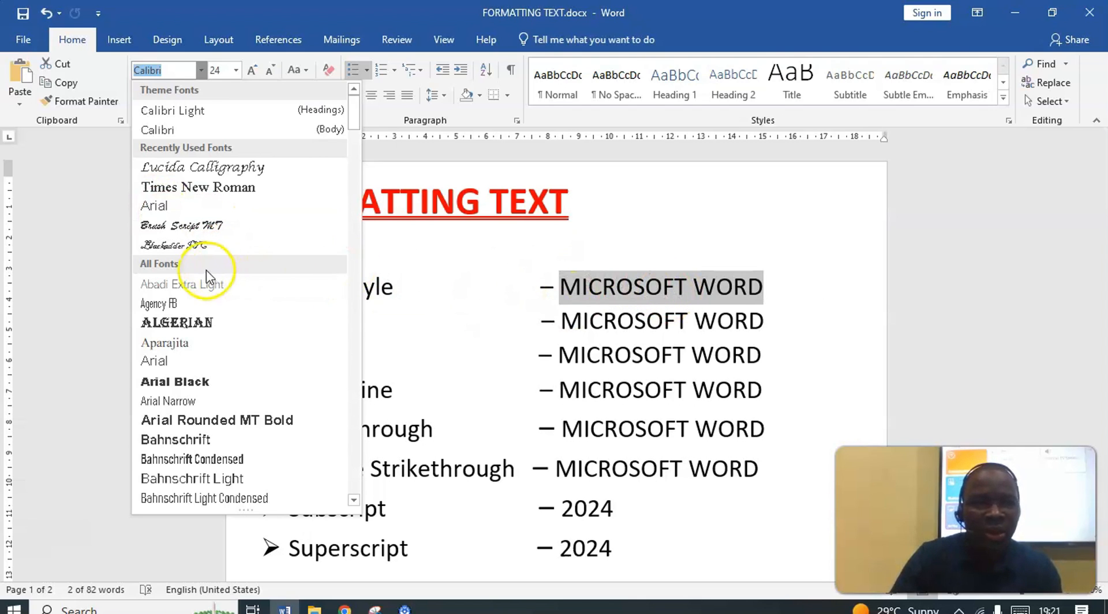
{"action": "scroll", "coordinate": [206, 270], "scroll_direction": "down", "scroll_amount": 12}
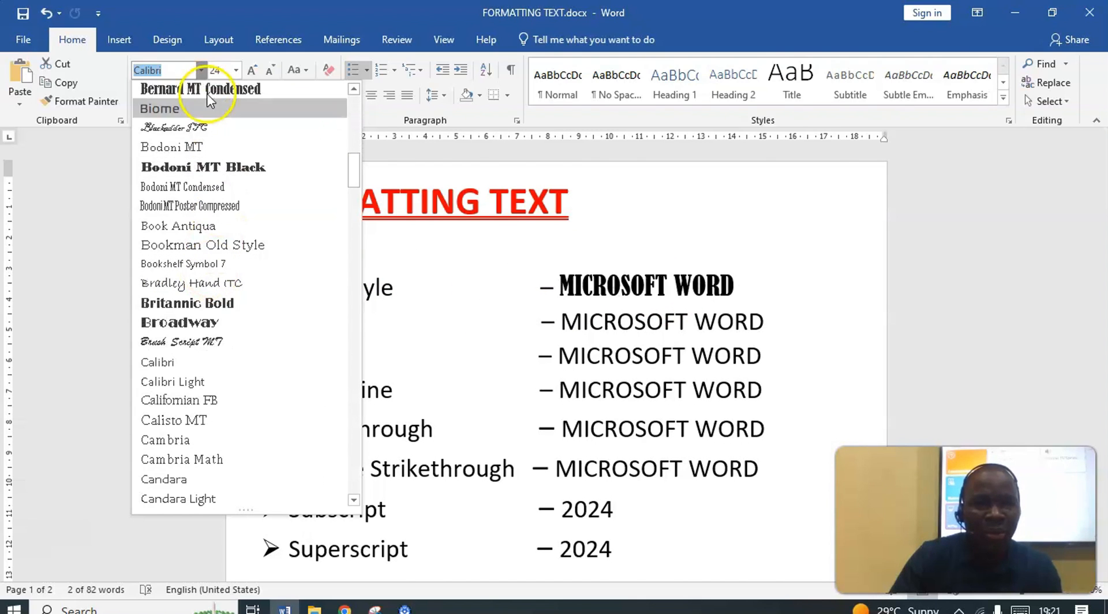
{"action": "scroll", "coordinate": [209, 99], "scroll_direction": "up", "scroll_amount": 3}
{"action": "scroll", "coordinate": [234, 225], "scroll_direction": "down", "scroll_amount": 13}
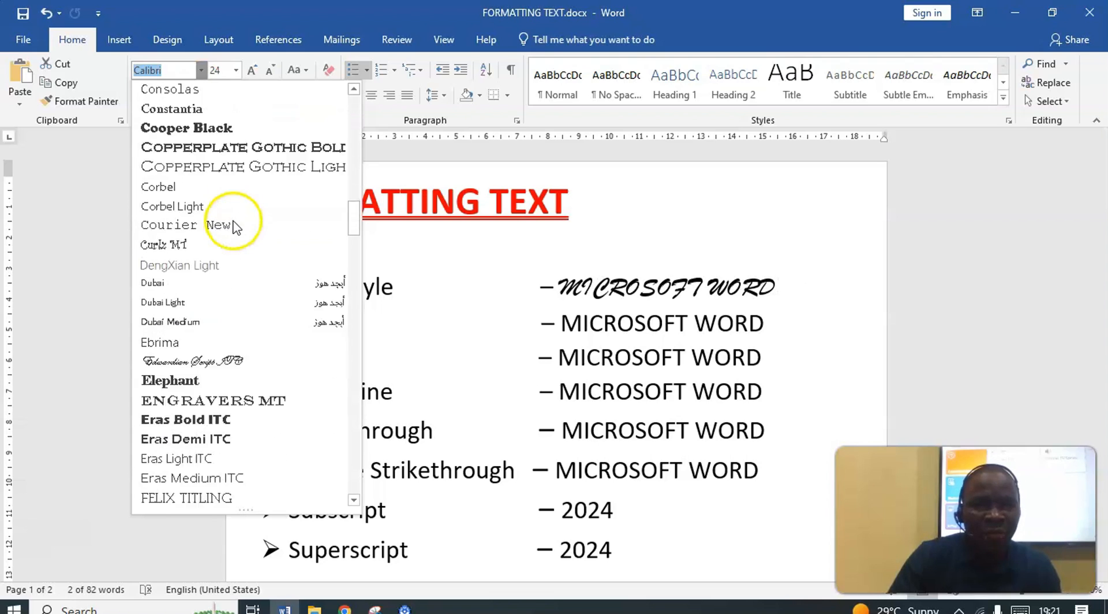
{"action": "scroll", "coordinate": [234, 225], "scroll_direction": "down", "scroll_amount": 8}
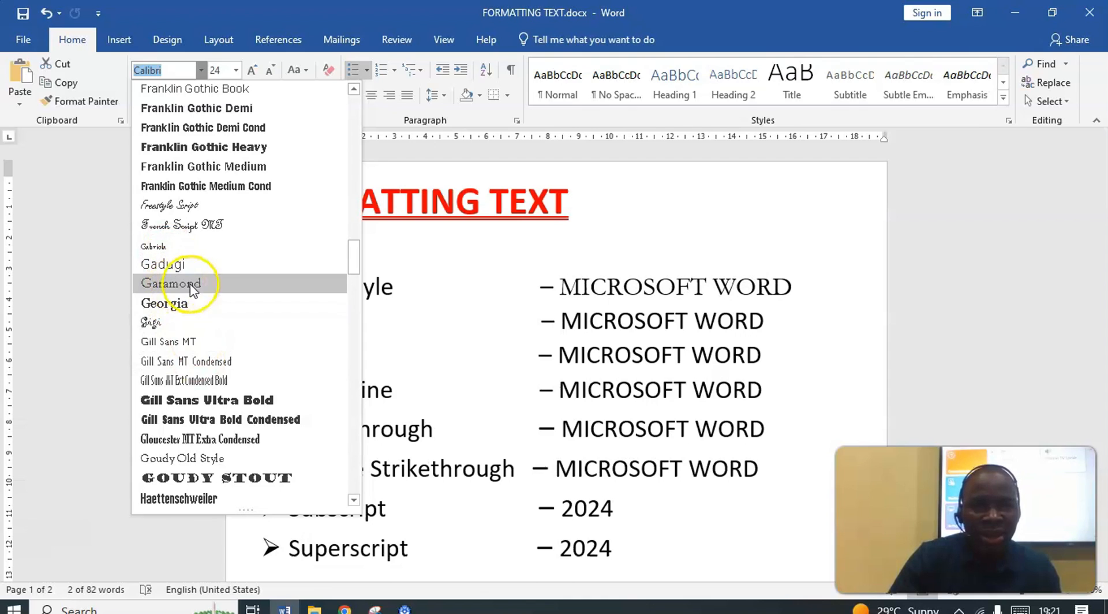
{"action": "scroll", "coordinate": [216, 299], "scroll_direction": "down", "scroll_amount": 5}
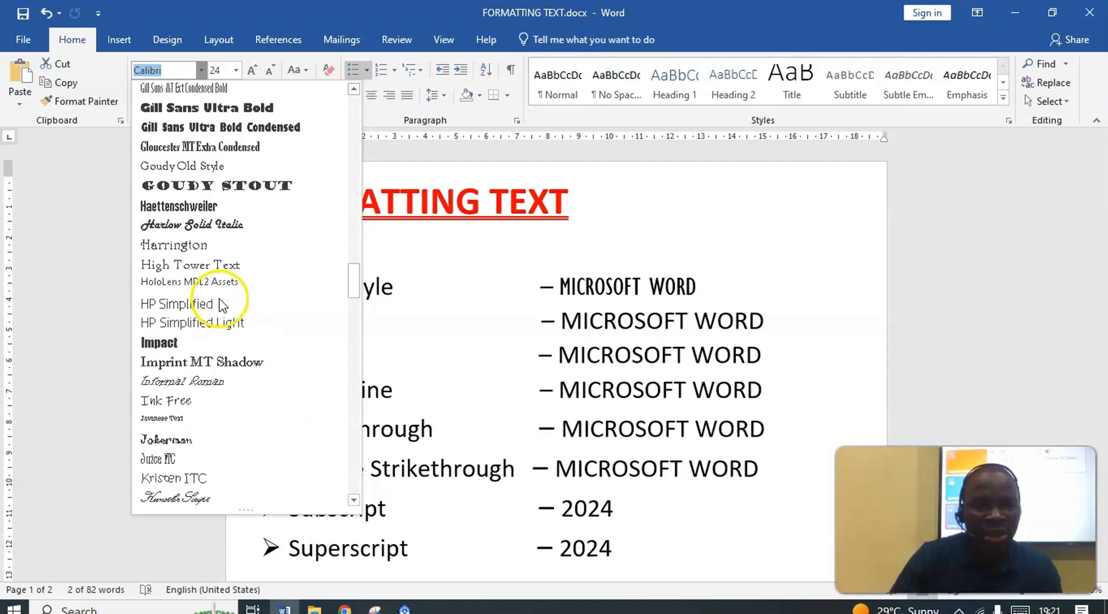
{"action": "scroll", "coordinate": [219, 297], "scroll_direction": "down", "scroll_amount": 4}
{"action": "scroll", "coordinate": [215, 272], "scroll_direction": "up", "scroll_amount": 9}
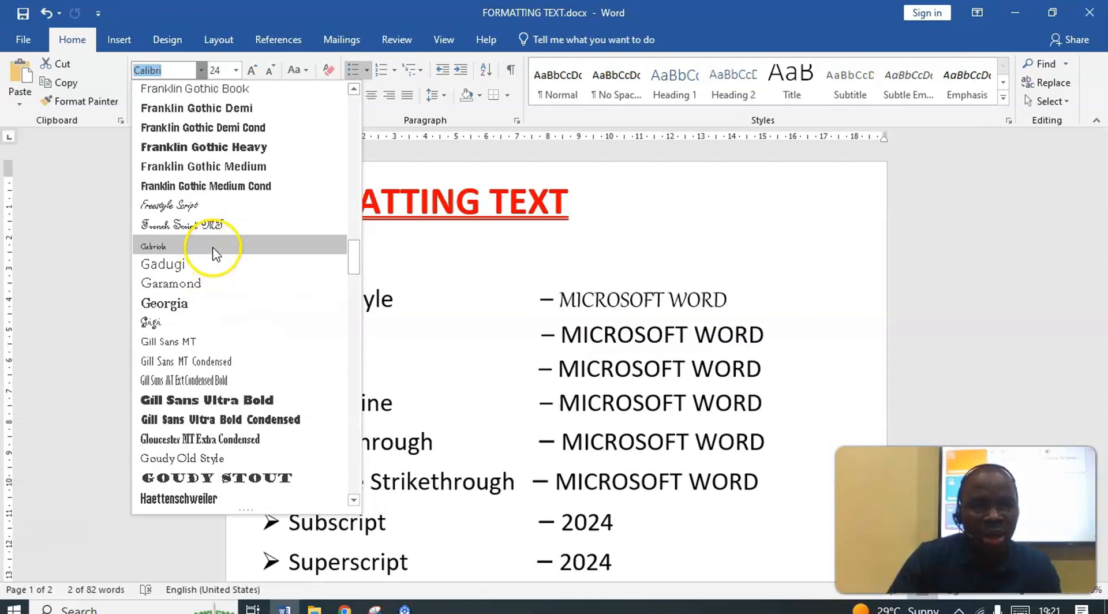
{"action": "scroll", "coordinate": [216, 254], "scroll_direction": "up", "scroll_amount": 9}
{"action": "scroll", "coordinate": [224, 260], "scroll_direction": "down", "scroll_amount": 4}
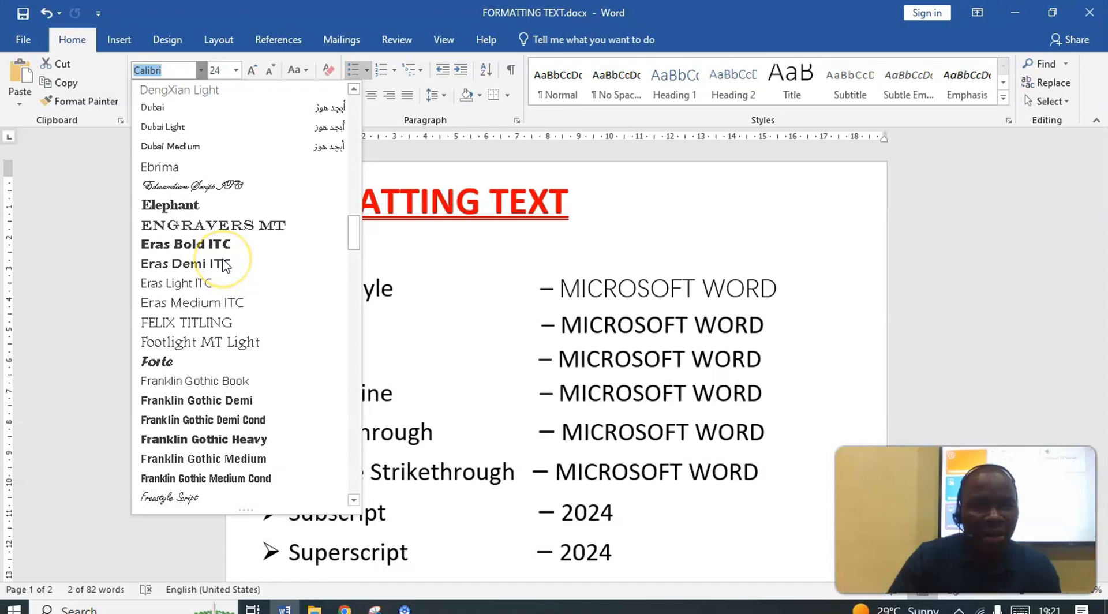
{"action": "scroll", "coordinate": [224, 263], "scroll_direction": "down", "scroll_amount": 3}
{"action": "scroll", "coordinate": [223, 255], "scroll_direction": "down", "scroll_amount": 3}
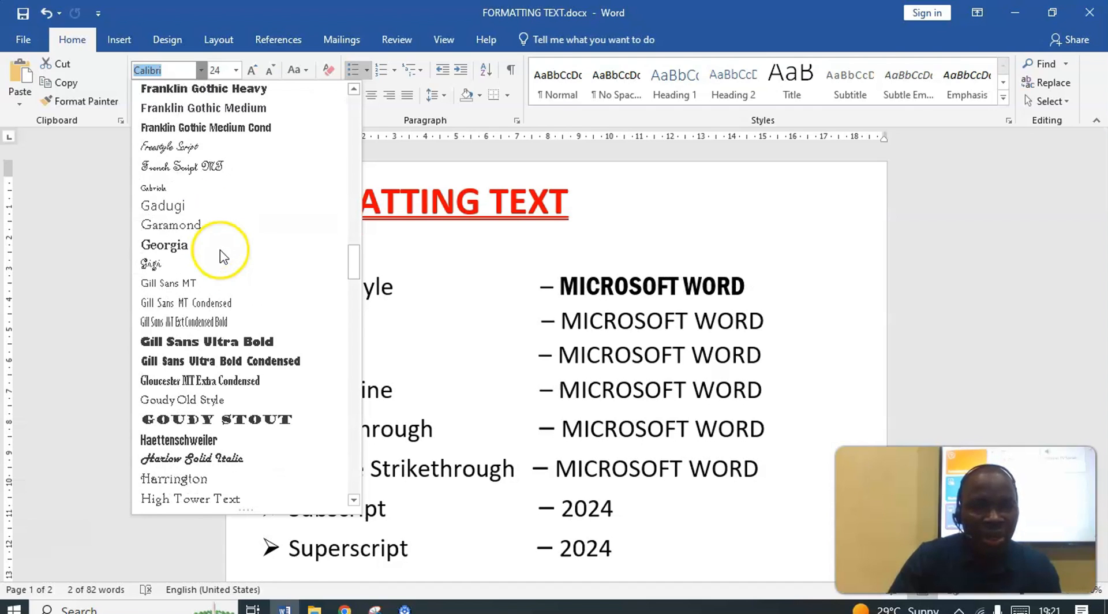
{"action": "left_click", "coordinate": [191, 226]}
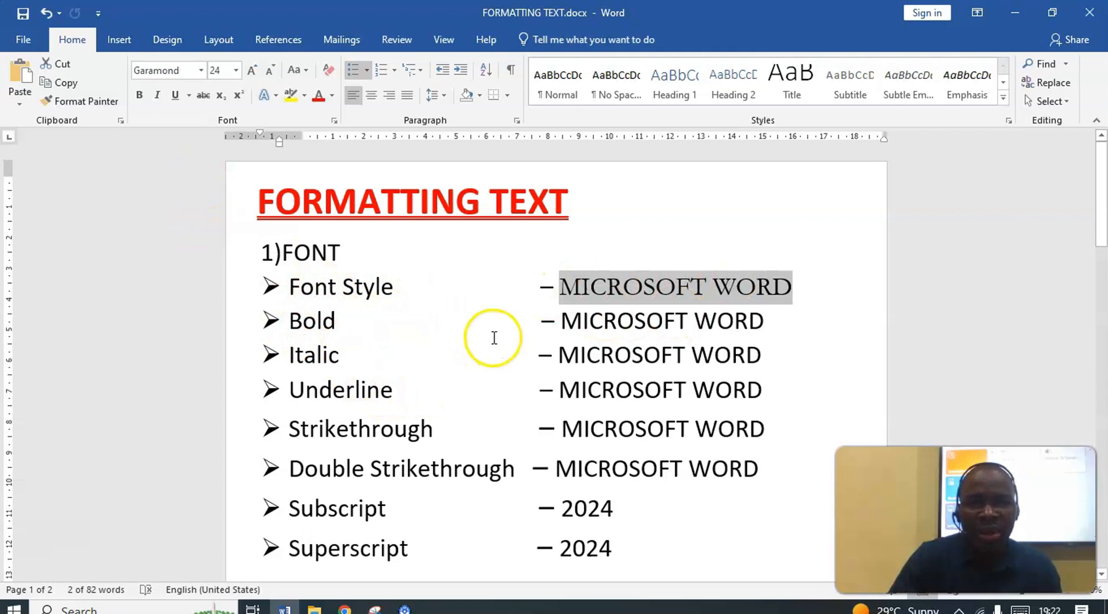
Make the MICROSOFT WORD sample text on the Bold line bold
{"action": "left_click", "coordinate": [556, 325]}
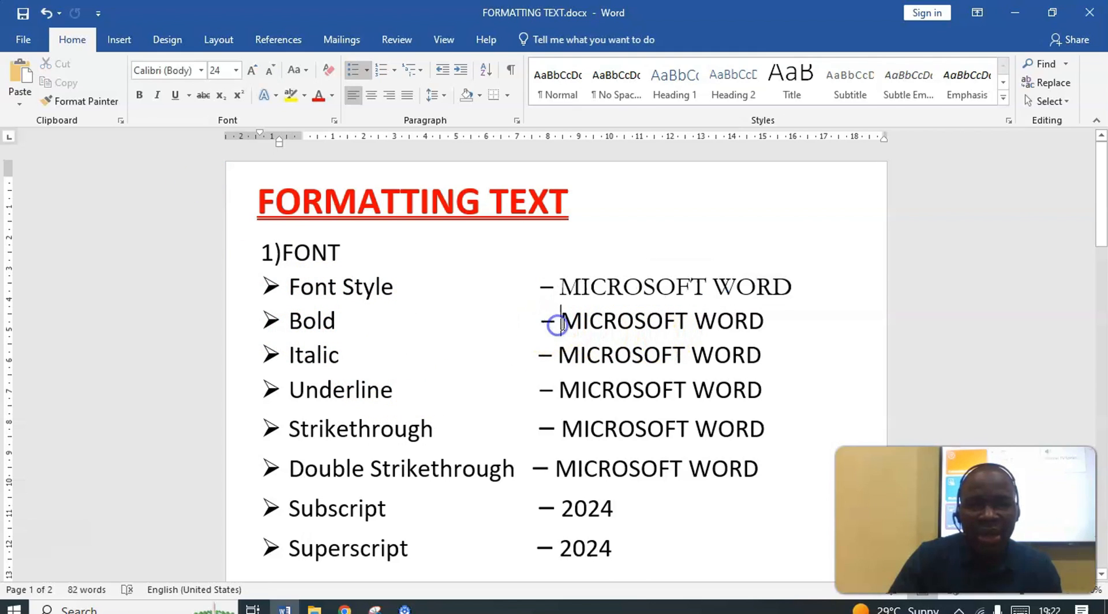
{"action": "left_click_drag", "start_coordinate": [562, 323], "coordinate": [760, 323]}
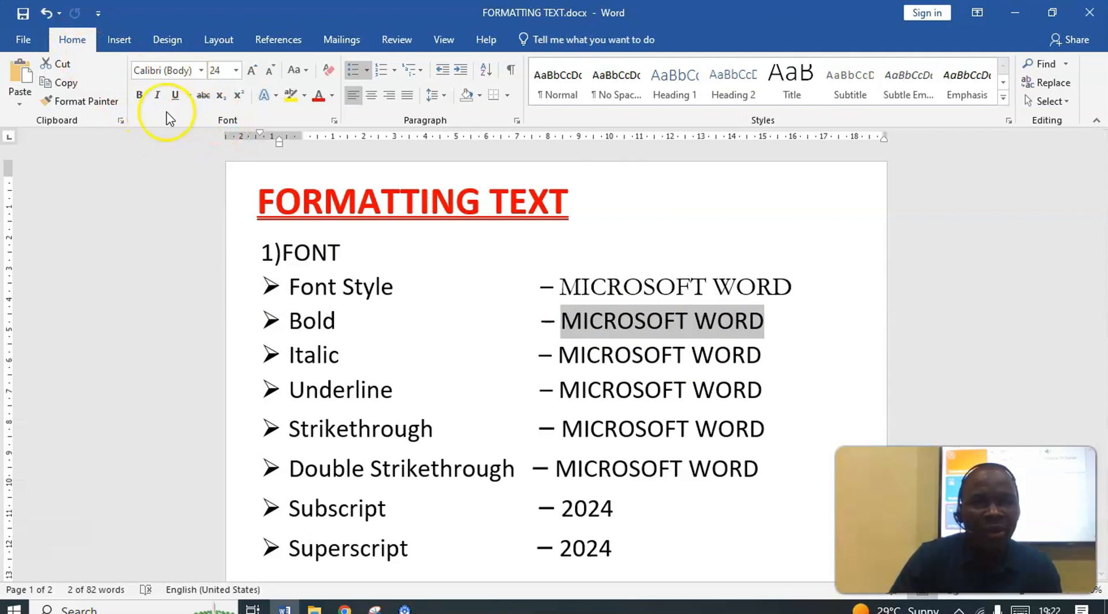
{"action": "left_click", "coordinate": [143, 101]}
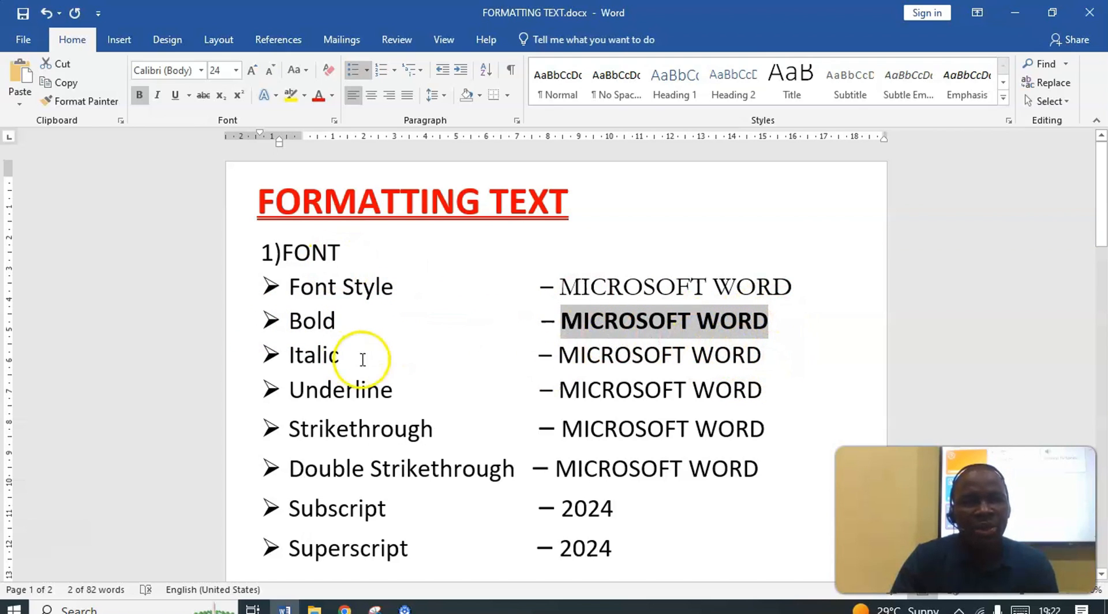
Italicize the MICROSOFT WORD sample text on the Italic line, toggling the italics off and on again
{"action": "left_click_drag", "start_coordinate": [764, 360], "coordinate": [607, 361]}
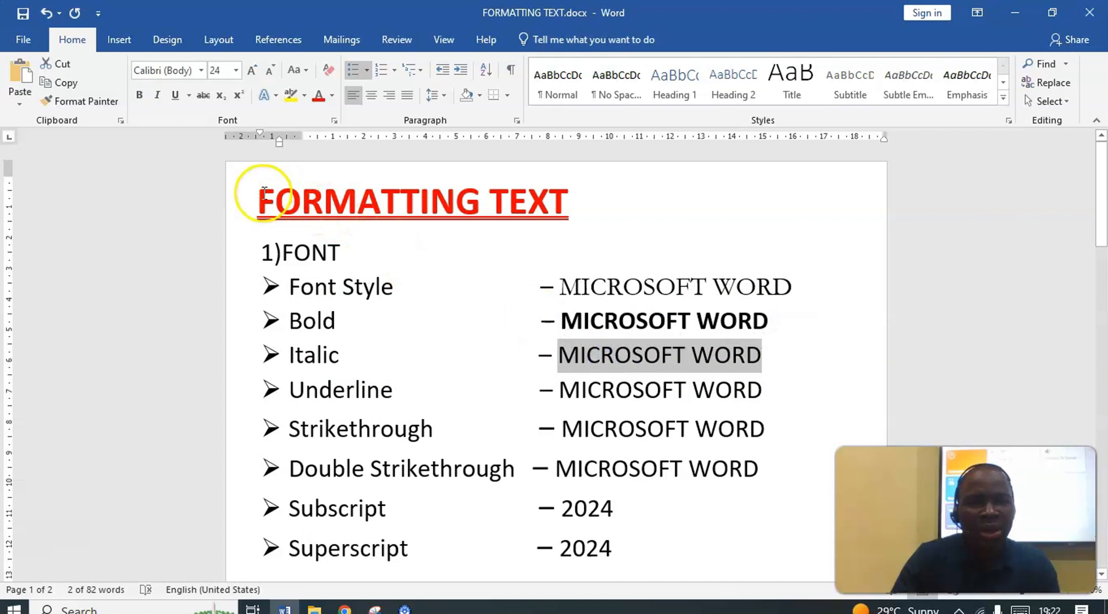
{"action": "left_click", "coordinate": [157, 96]}
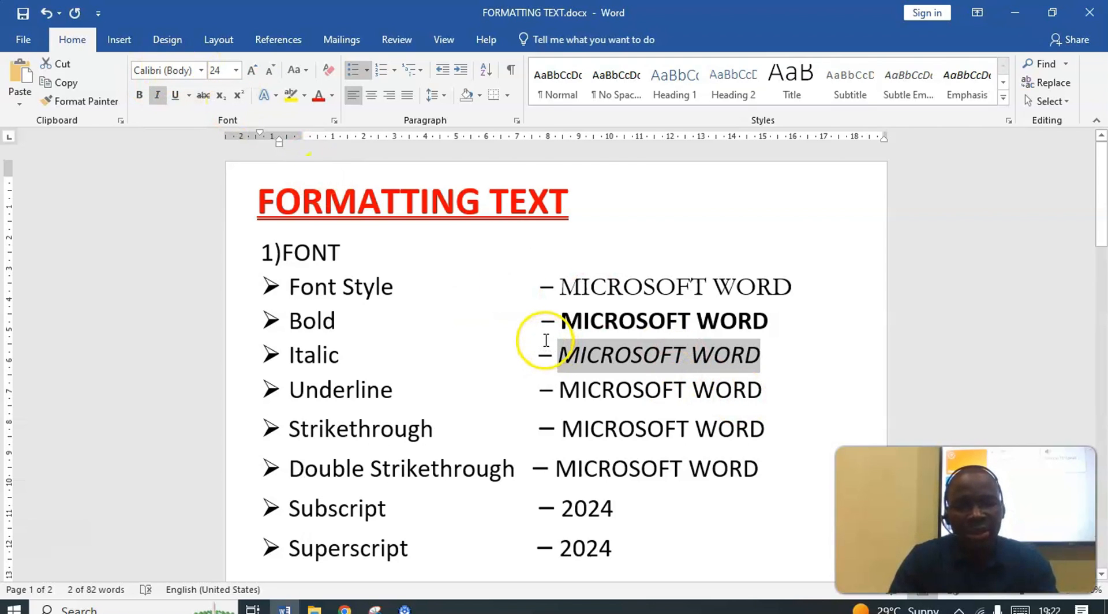
{"action": "key", "text": "ctrl+i"}
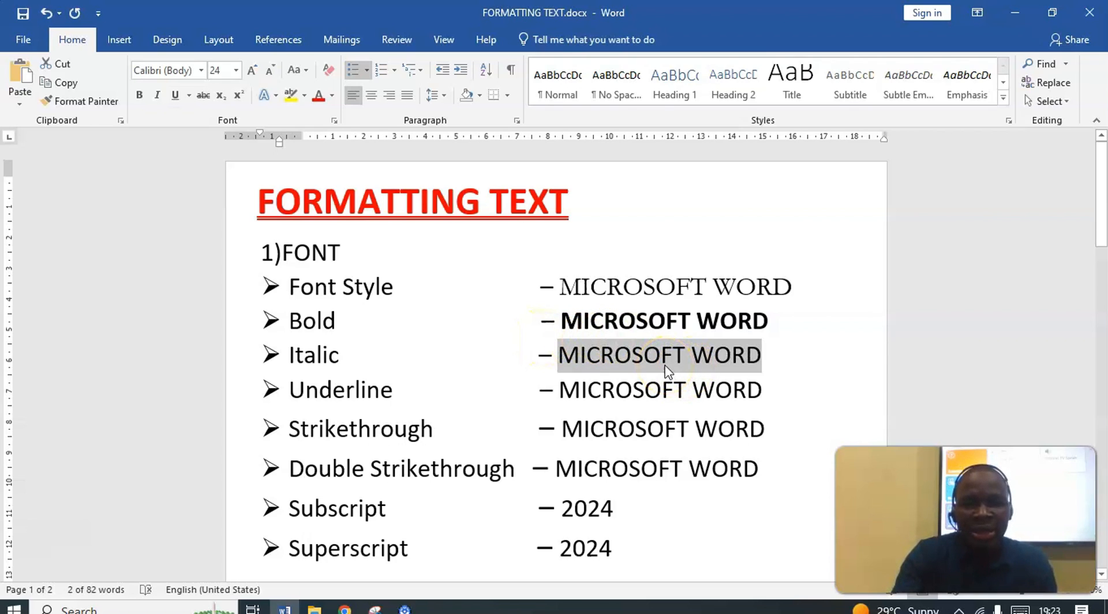
{"action": "key", "text": "ctrl+i"}
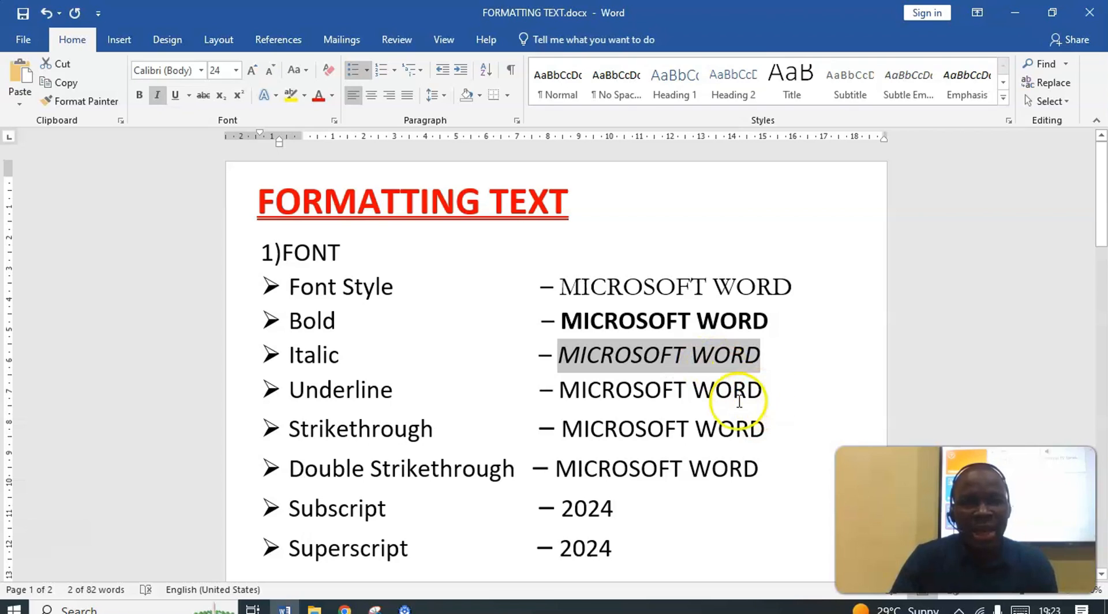
Apply a single underline to the MICROSOFT WORD sample text on the Underline line
{"action": "left_click", "coordinate": [775, 394]}
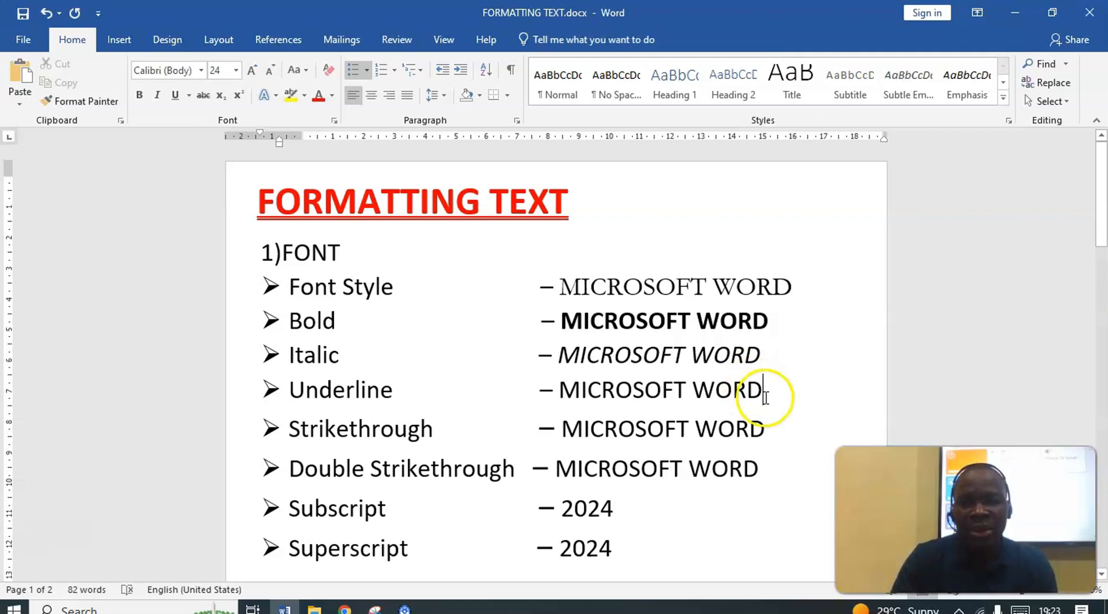
{"action": "left_click_drag", "start_coordinate": [765, 395], "coordinate": [610, 399]}
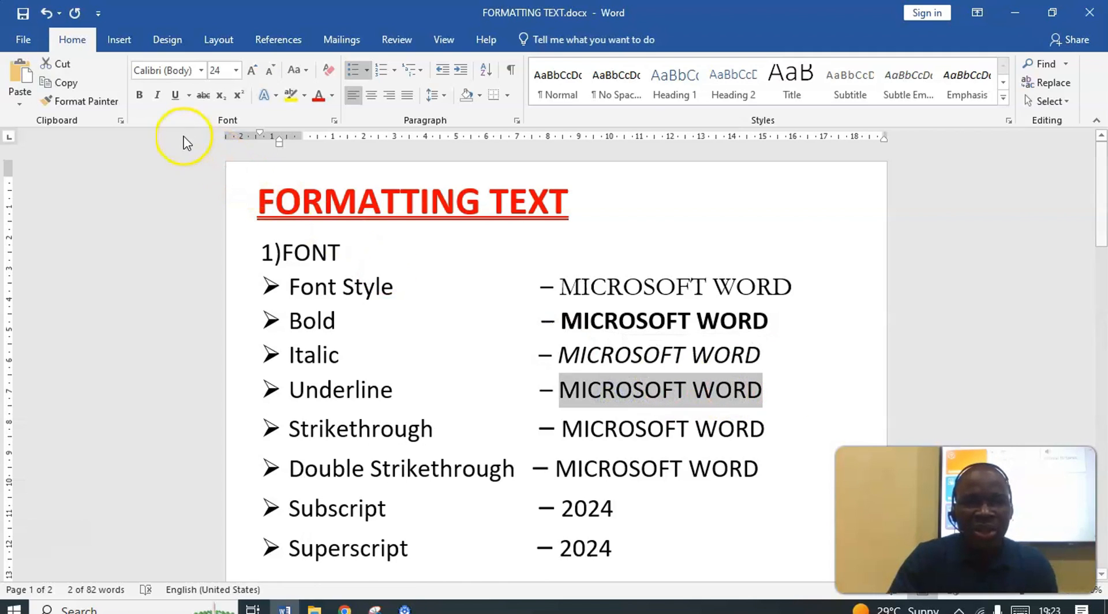
{"action": "left_click", "coordinate": [176, 98]}
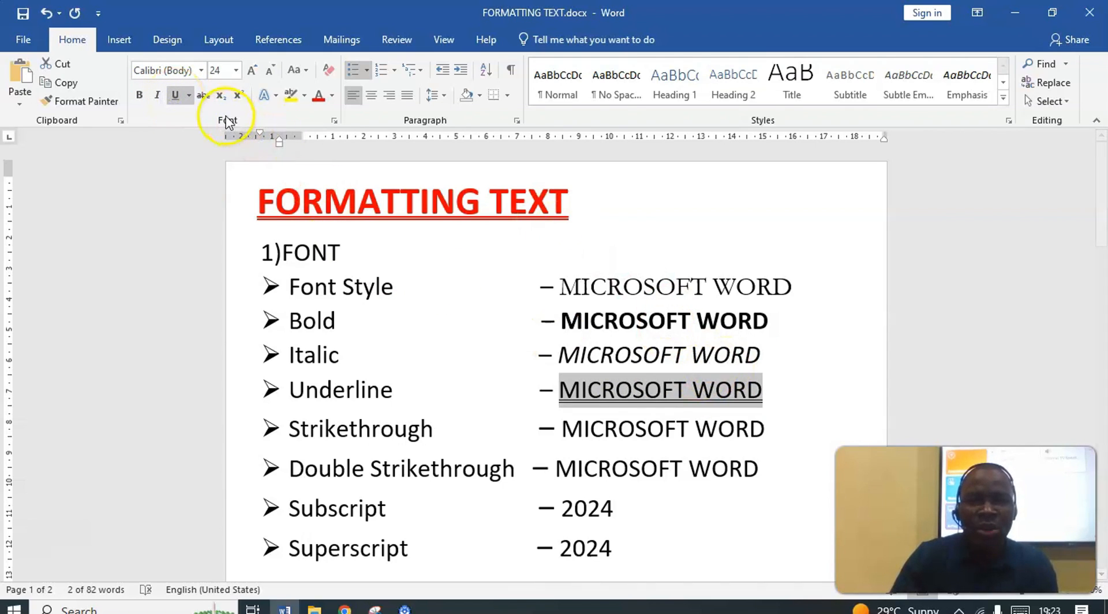
{"action": "left_click", "coordinate": [177, 97]}
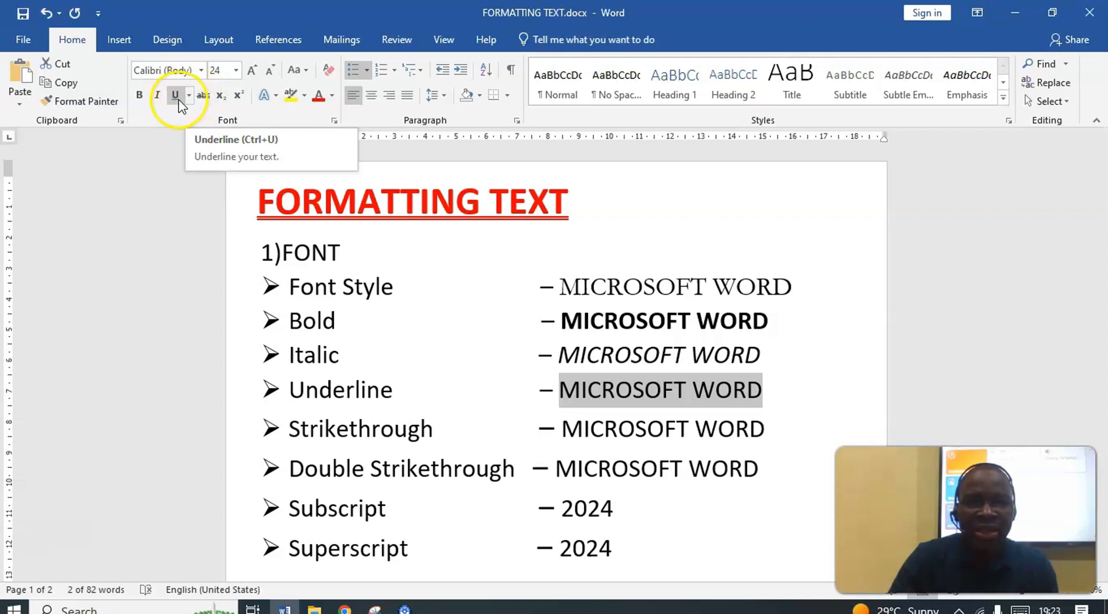
{"action": "left_click", "coordinate": [177, 97]}
{"action": "left_click", "coordinate": [189, 96]}
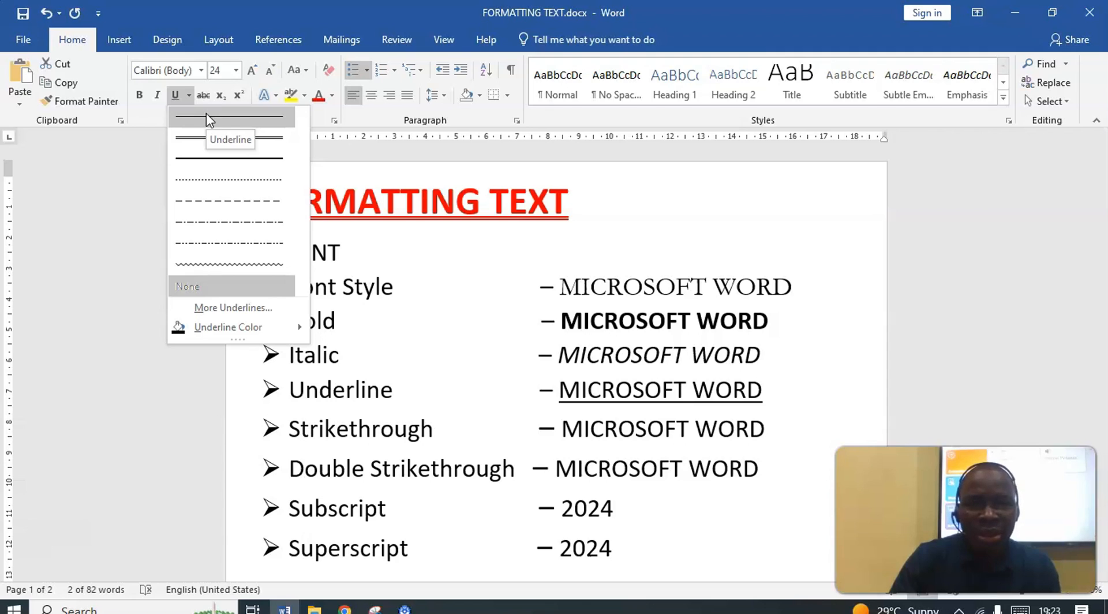
{"action": "left_click", "coordinate": [206, 113]}
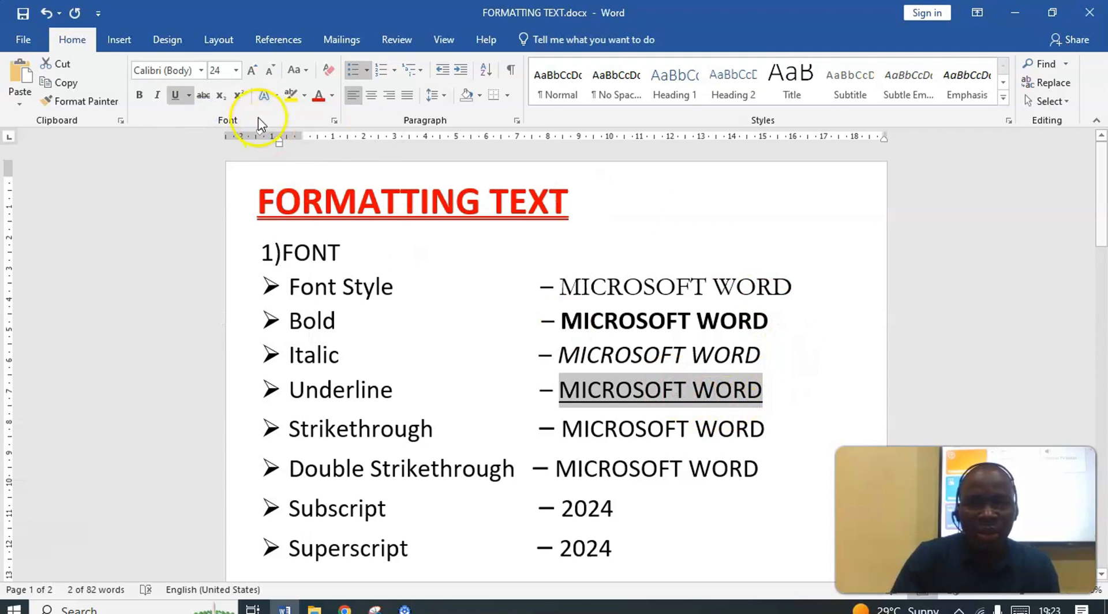
Try the double underline and the thick underline on the sample text of the Underline line
{"action": "left_click", "coordinate": [190, 97]}
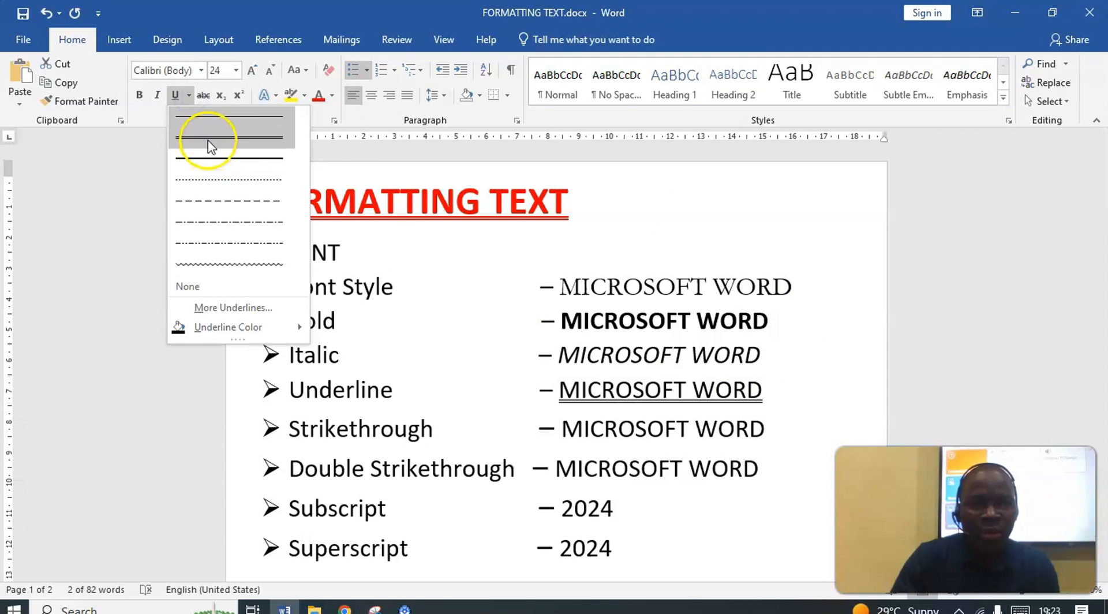
{"action": "left_click", "coordinate": [208, 136]}
{"action": "left_click", "coordinate": [188, 95]}
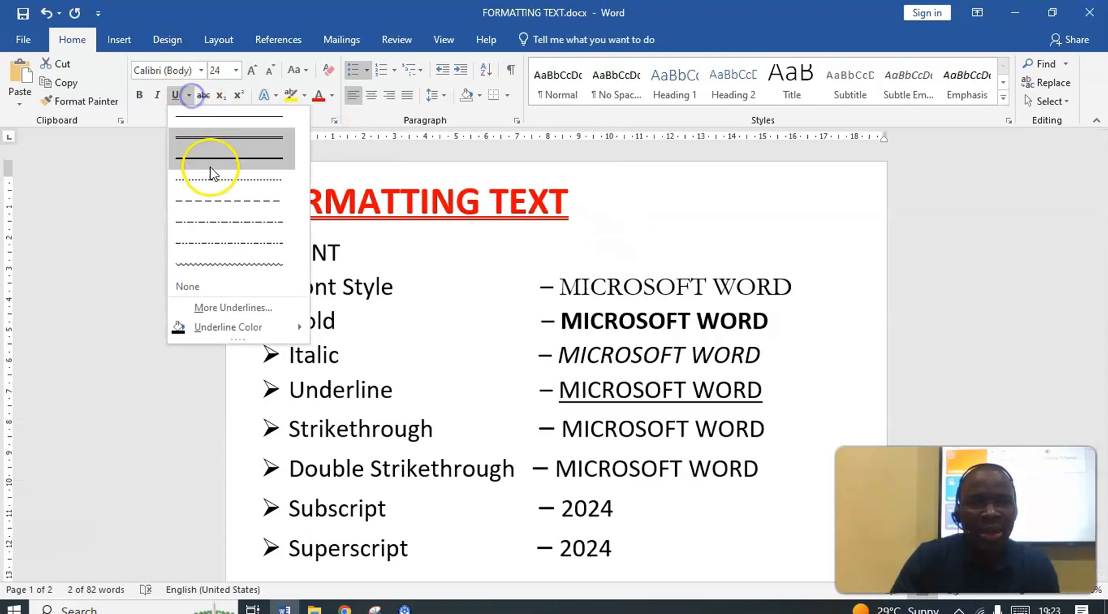
{"action": "left_click", "coordinate": [209, 165]}
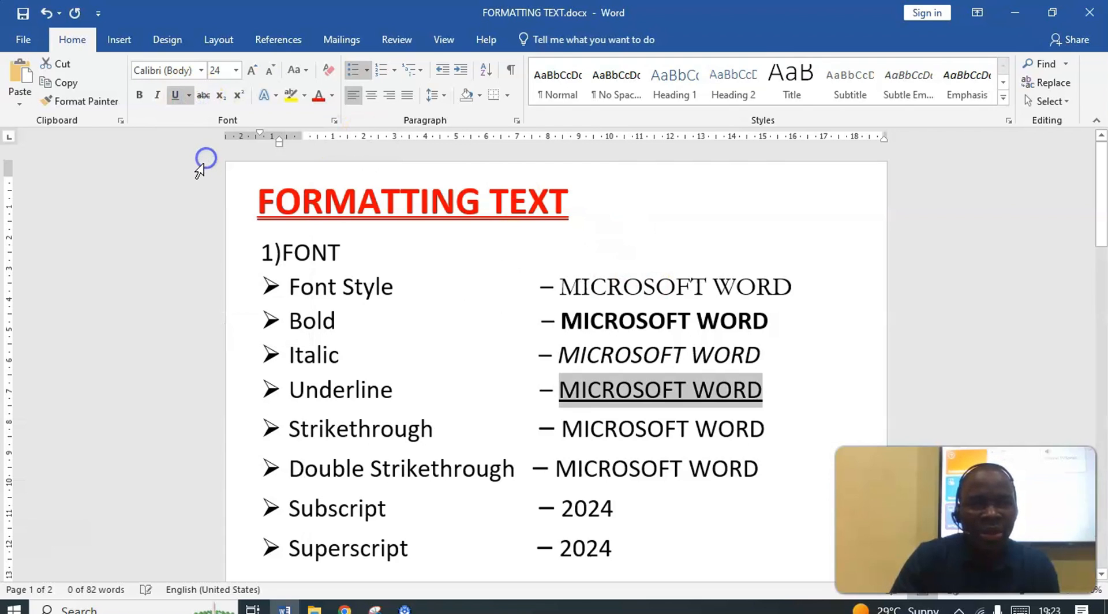
Change the underline style of the Underline line's sample text to dotted
{"action": "left_click", "coordinate": [188, 96]}
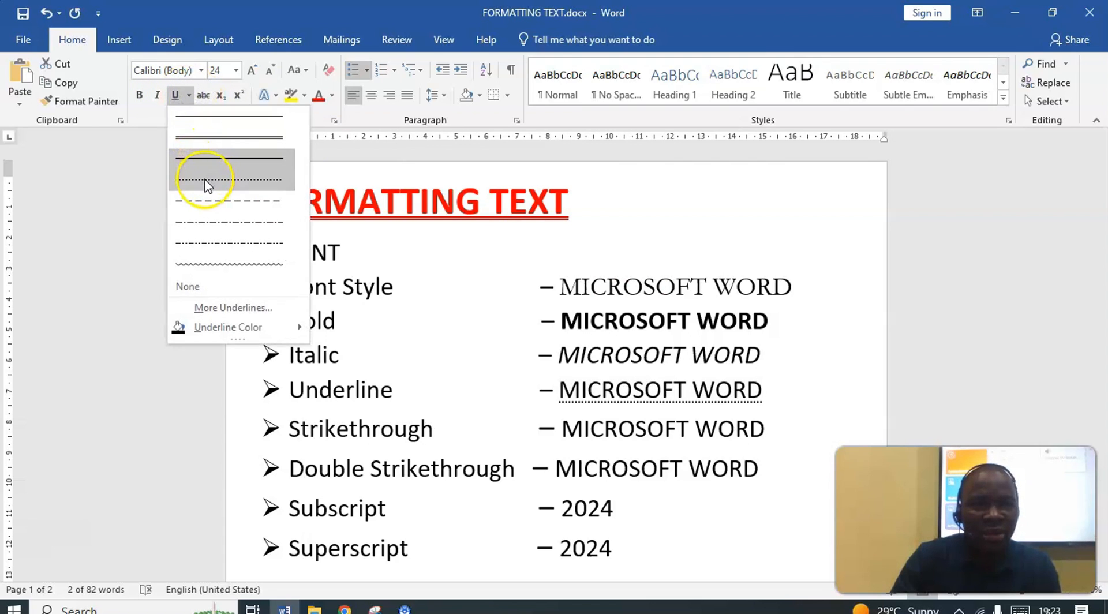
{"action": "left_click", "coordinate": [208, 184]}
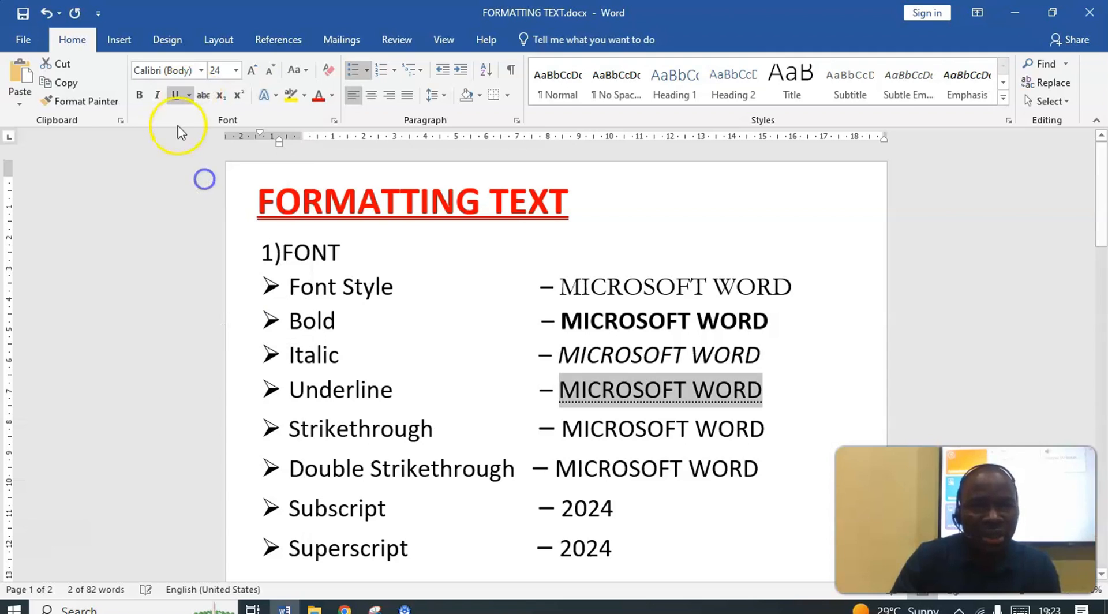
Try the dashed, dot-dash, dot-dot-dash and wavy underlines on the MICROSOFT WORD sample text of the Underline line
{"action": "left_click", "coordinate": [189, 96]}
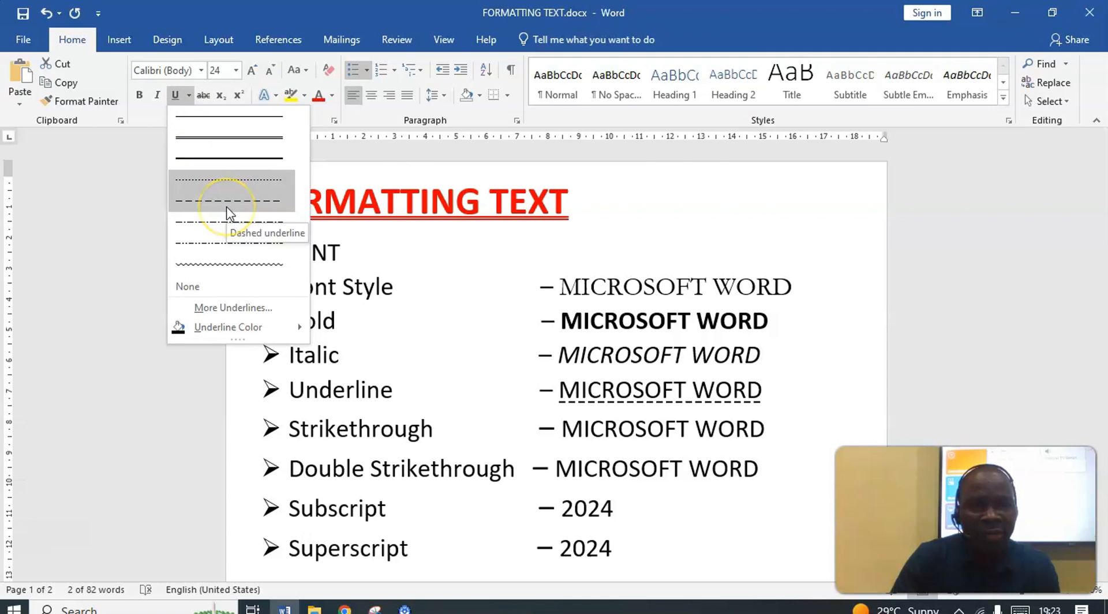
{"action": "left_click", "coordinate": [226, 208]}
{"action": "left_click", "coordinate": [188, 96]}
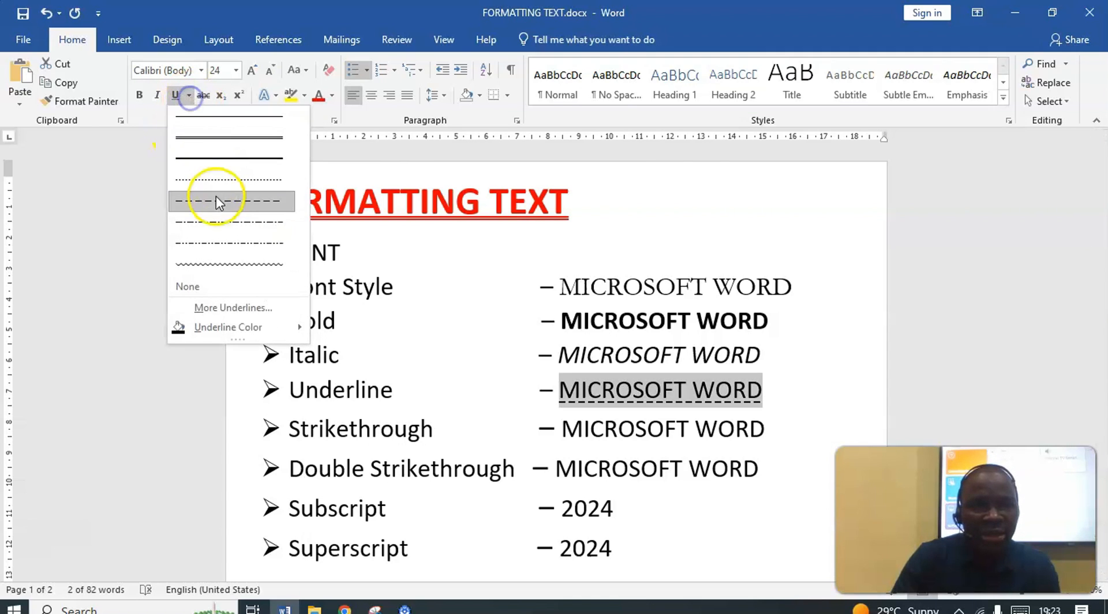
{"action": "left_click", "coordinate": [223, 226]}
{"action": "left_click", "coordinate": [189, 95]}
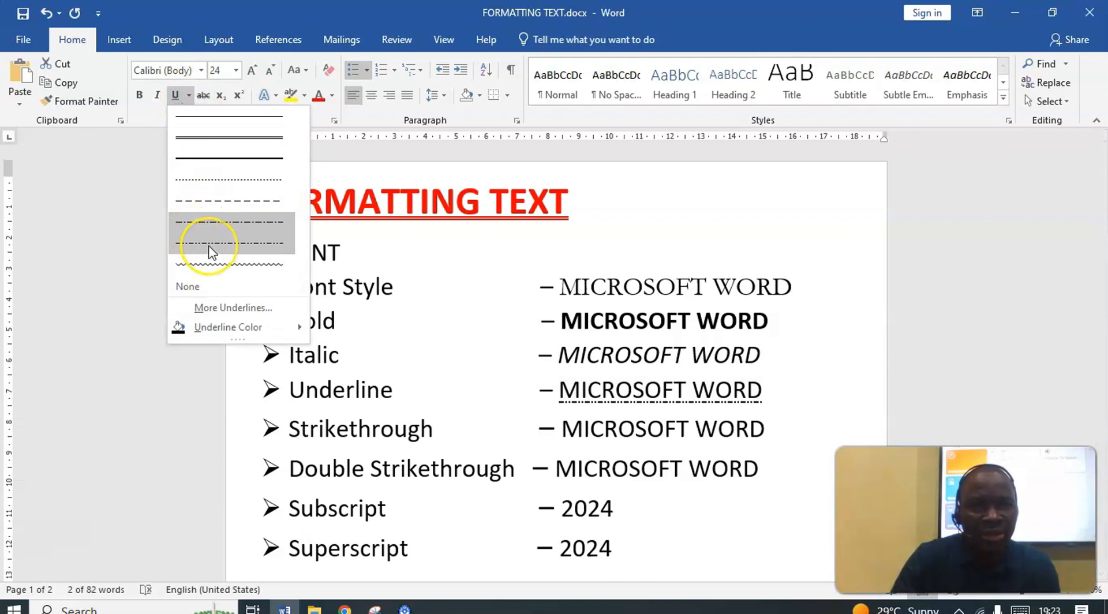
{"action": "left_click", "coordinate": [211, 252]}
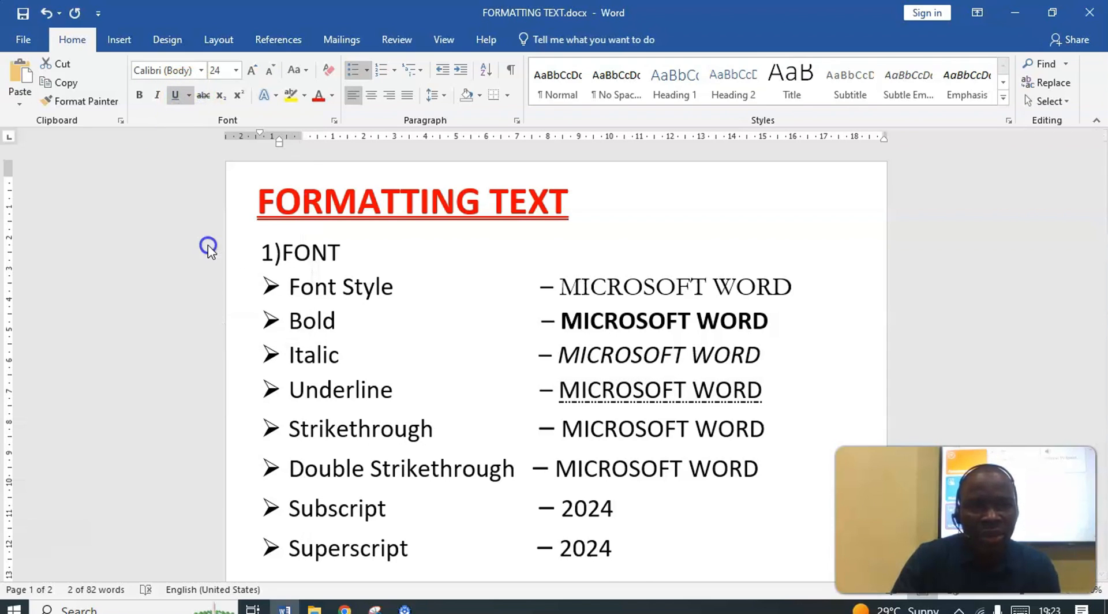
{"action": "left_click", "coordinate": [189, 96]}
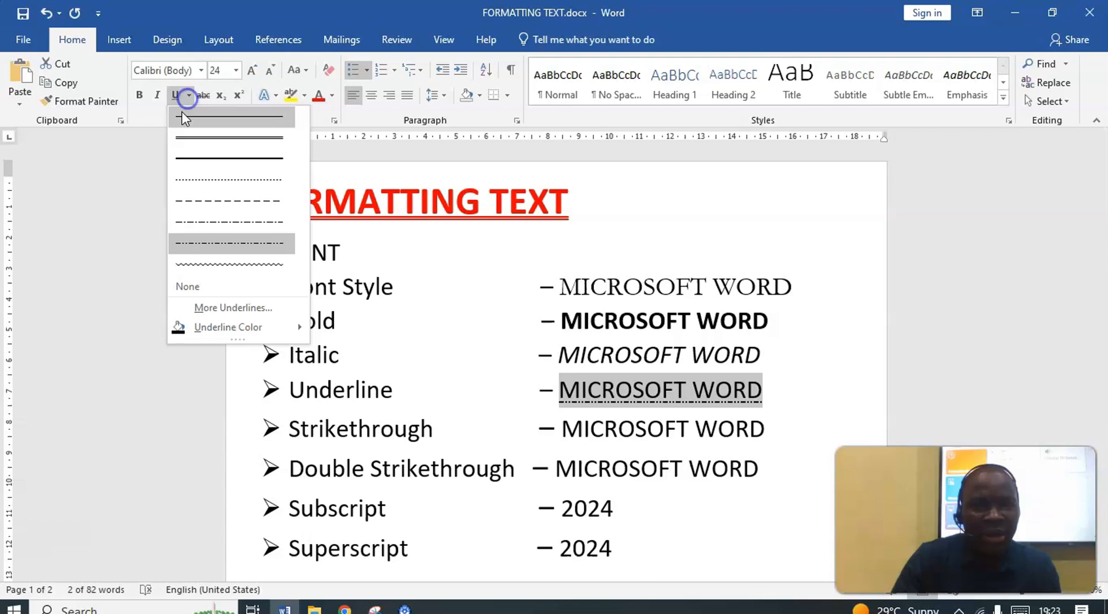
{"action": "left_click", "coordinate": [223, 266]}
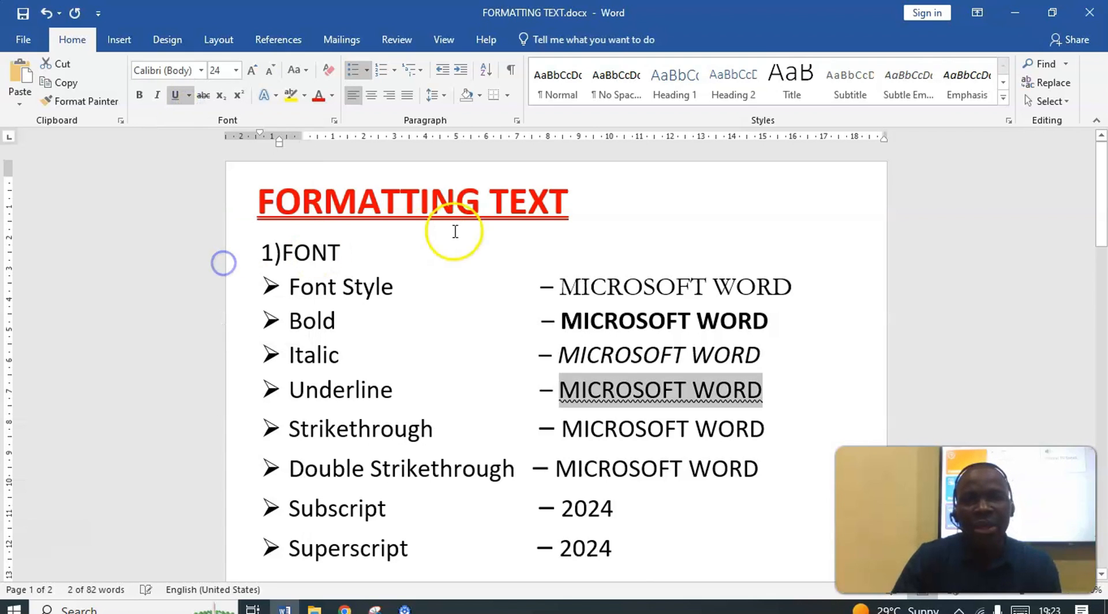
Color the underline of the Underline line's sample text red and change its style to a single line
{"action": "left_click", "coordinate": [189, 95]}
{"action": "mouse_move", "coordinate": [231, 337]}
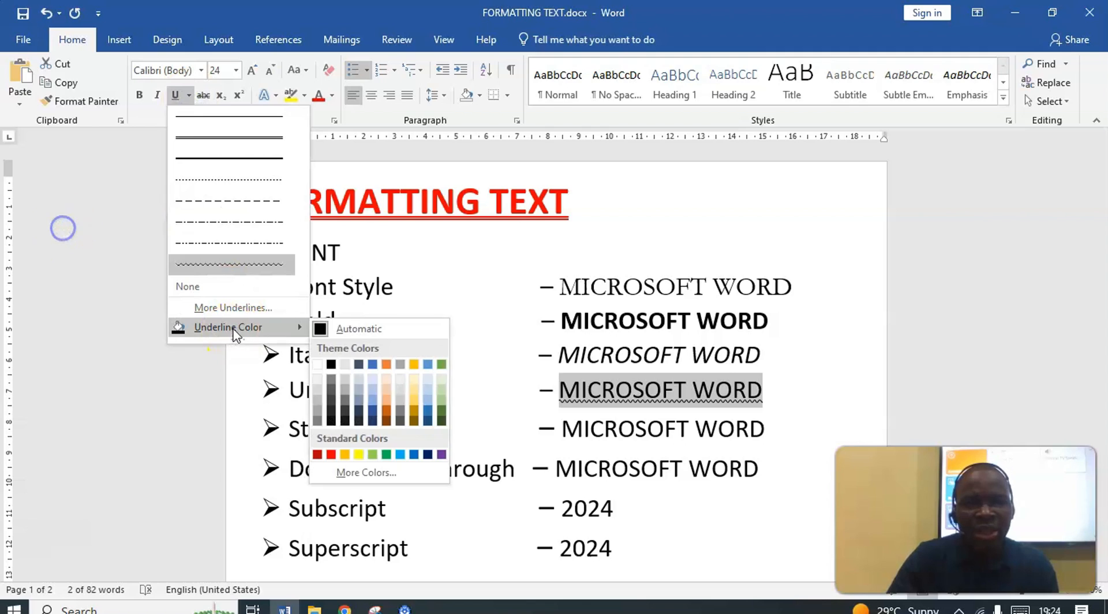
{"action": "left_click", "coordinate": [330, 454]}
{"action": "left_click", "coordinate": [189, 94]}
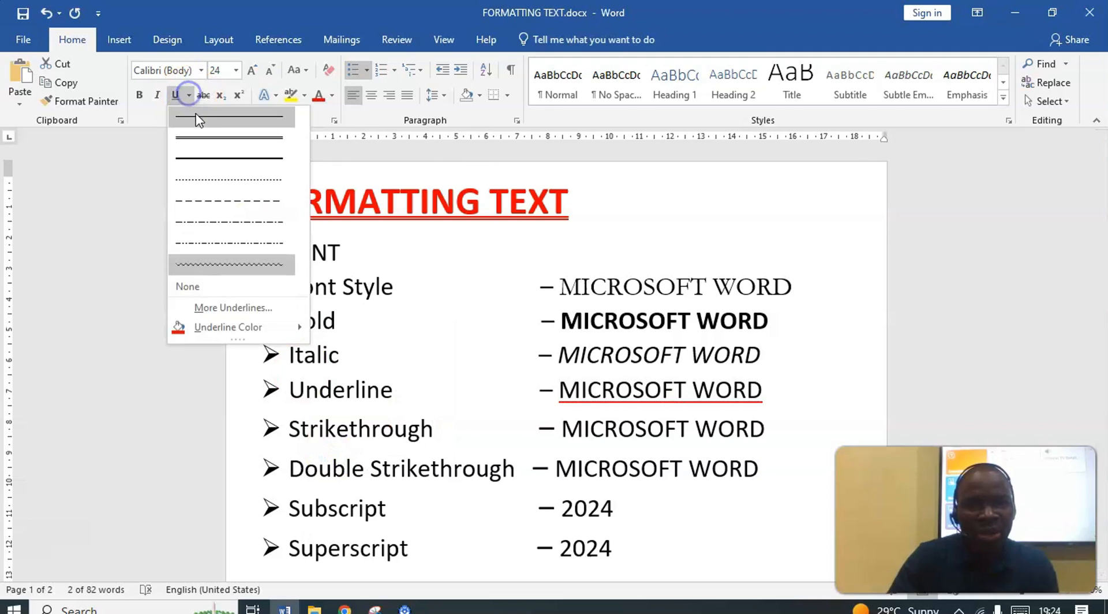
{"action": "left_click", "coordinate": [207, 128]}
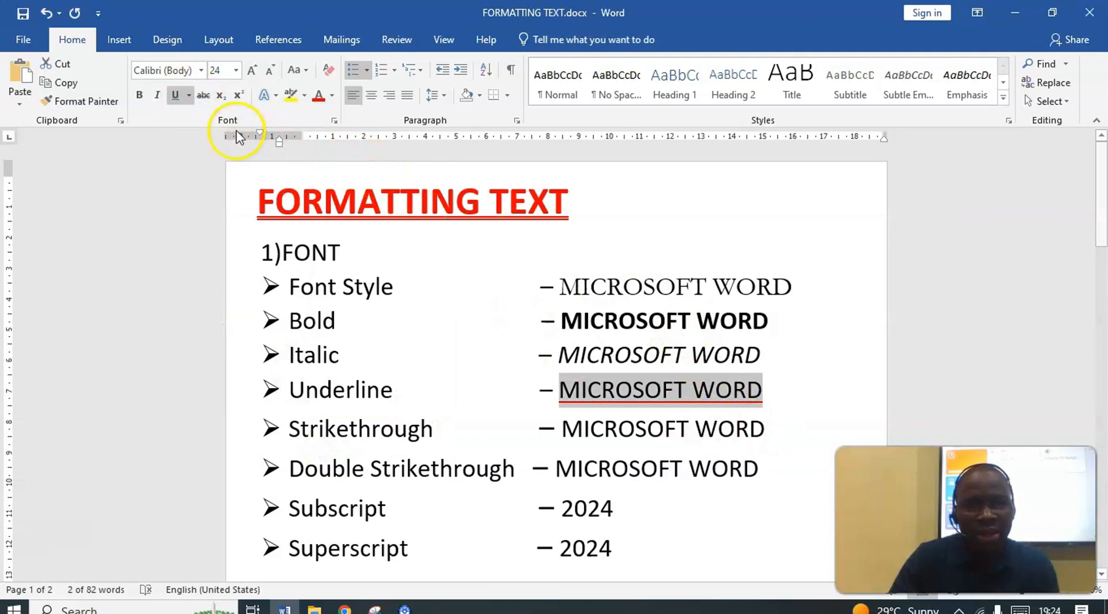
Change the underline color of the Underline line's sample text to the standard dark blue
{"action": "left_click", "coordinate": [189, 95]}
{"action": "mouse_move", "coordinate": [225, 333]}
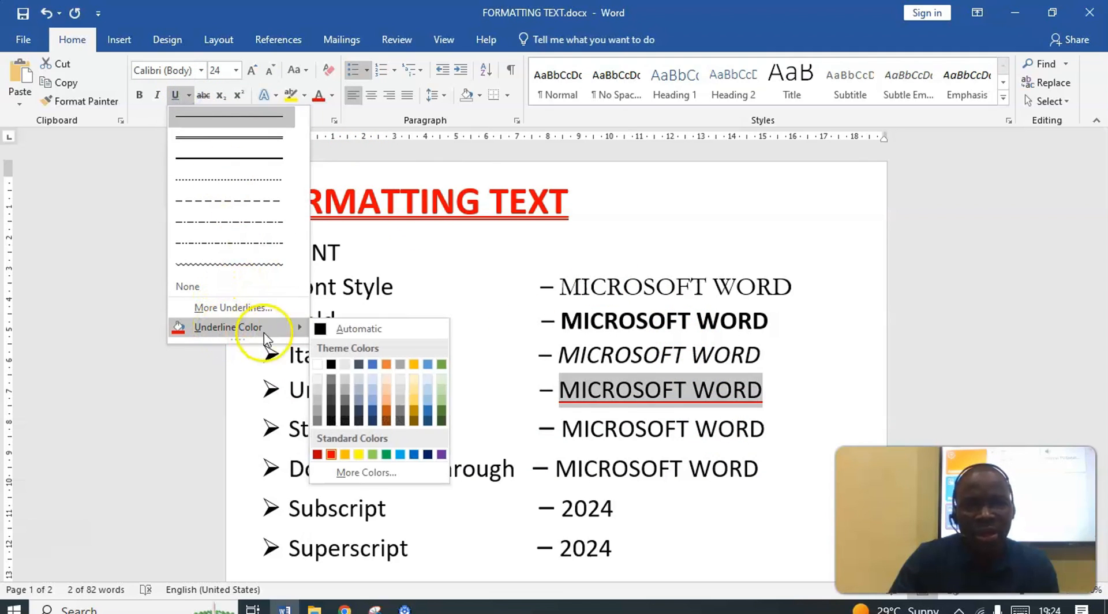
{"action": "left_click", "coordinate": [429, 455]}
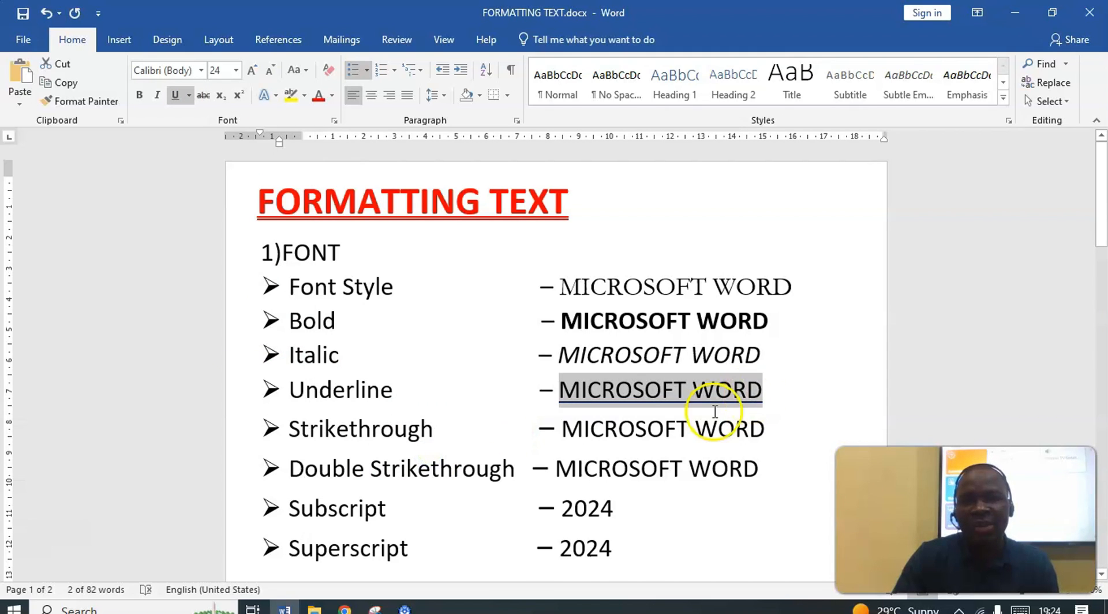
Apply strikethrough to the MICROSOFT WORD sample text on the Strikethrough line
{"action": "scroll", "coordinate": [585, 352], "scroll_direction": "down", "scroll_amount": 3}
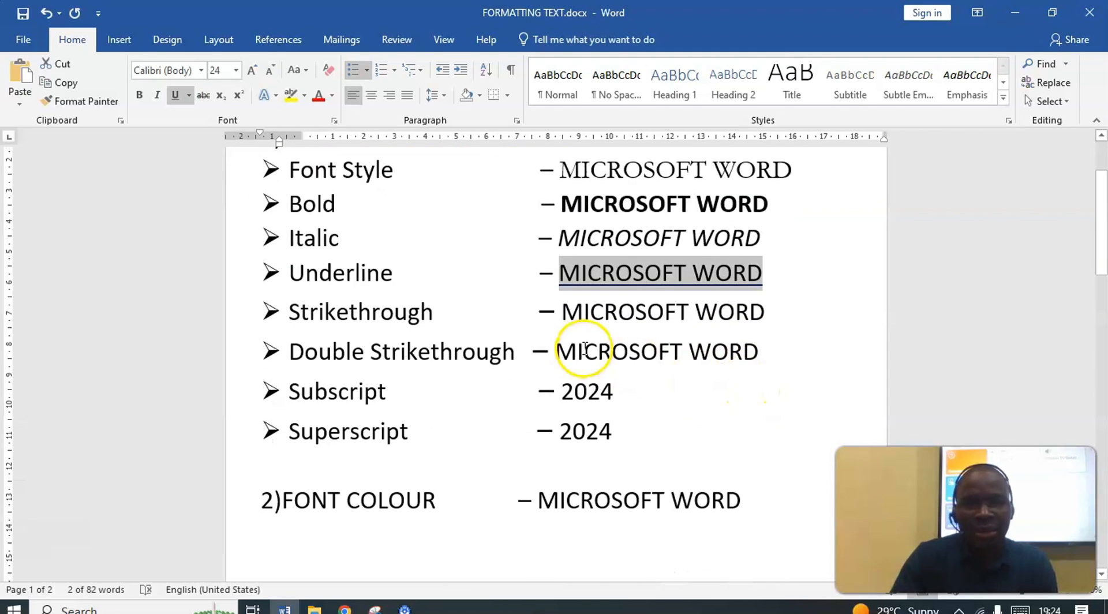
{"action": "scroll", "coordinate": [585, 352], "scroll_direction": "up", "scroll_amount": 1}
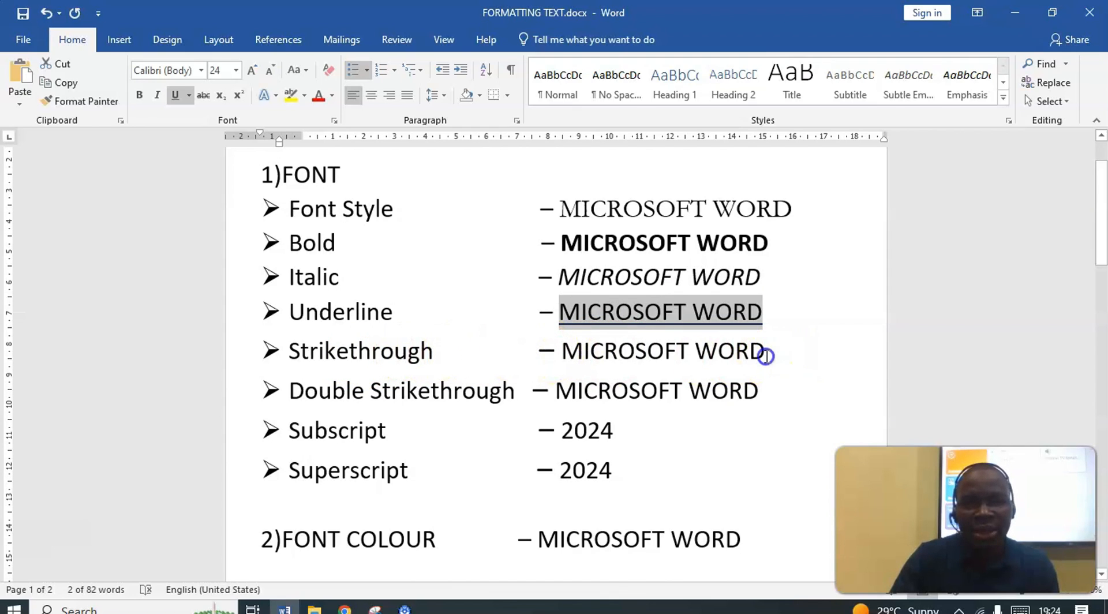
{"action": "left_click_drag", "start_coordinate": [767, 354], "coordinate": [630, 351]}
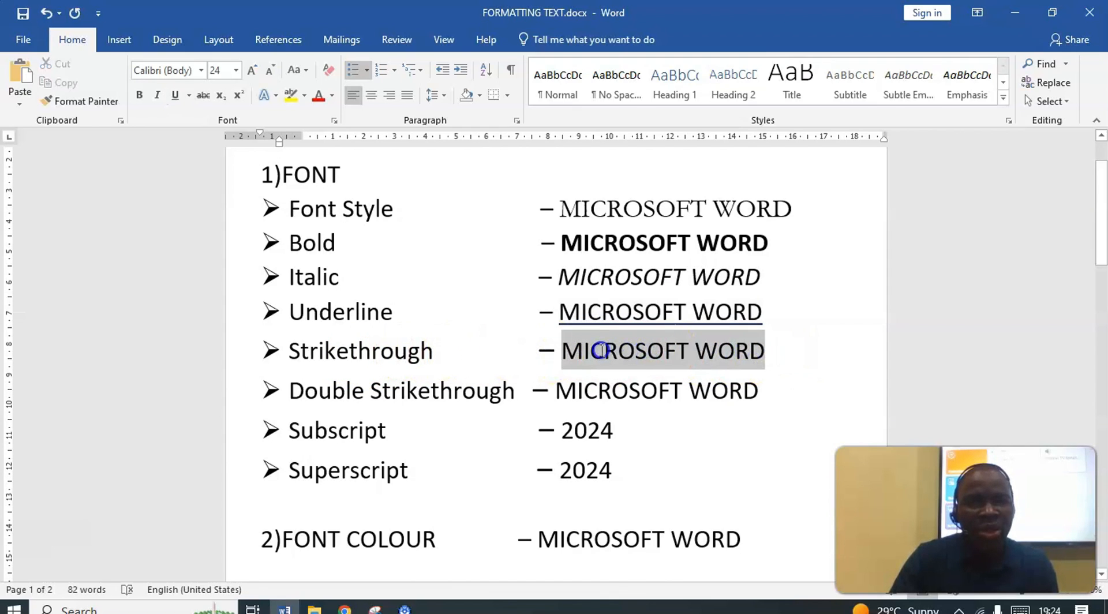
{"action": "left_click", "coordinate": [204, 97]}
{"action": "left_click", "coordinate": [718, 363]}
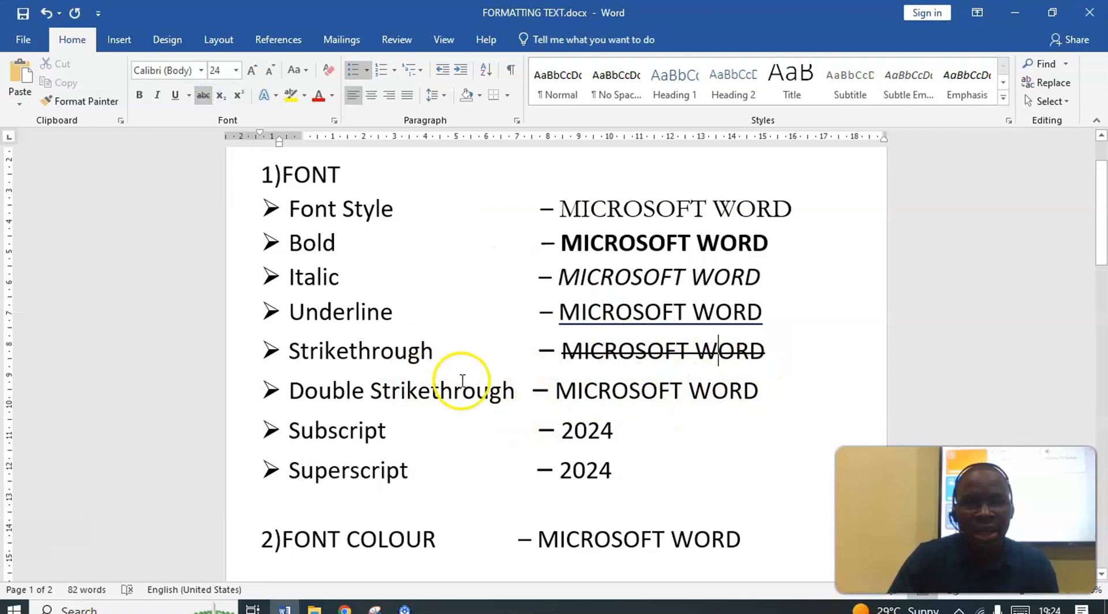
Apply the double strikethrough effect to the MICROSOFT WORD sample text on the Double Strikethrough line
{"action": "left_click_drag", "start_coordinate": [763, 397], "coordinate": [594, 387]}
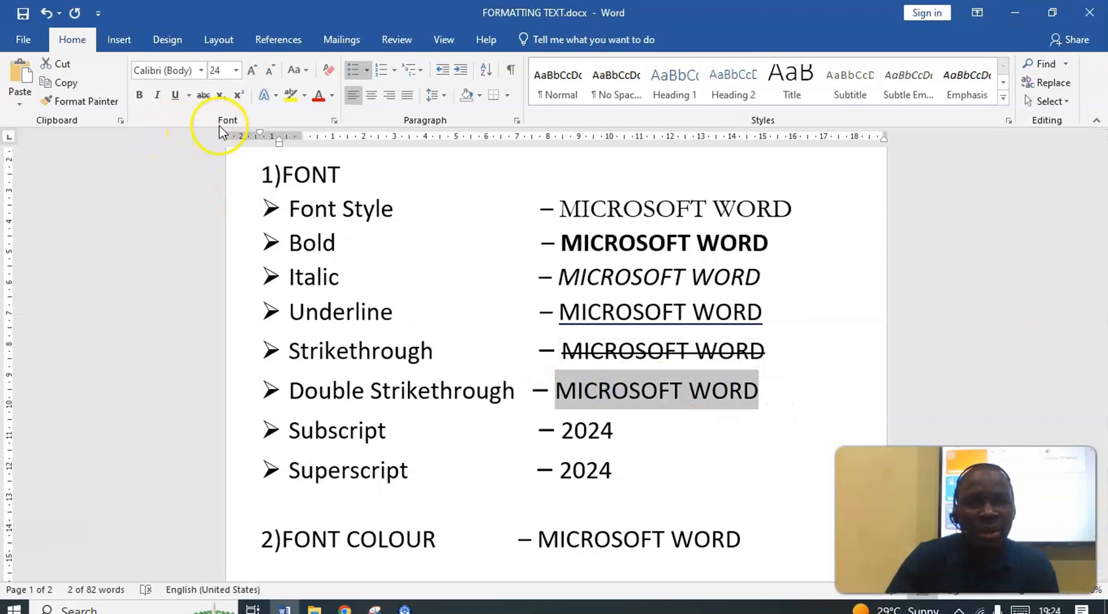
{"action": "left_click", "coordinate": [335, 121]}
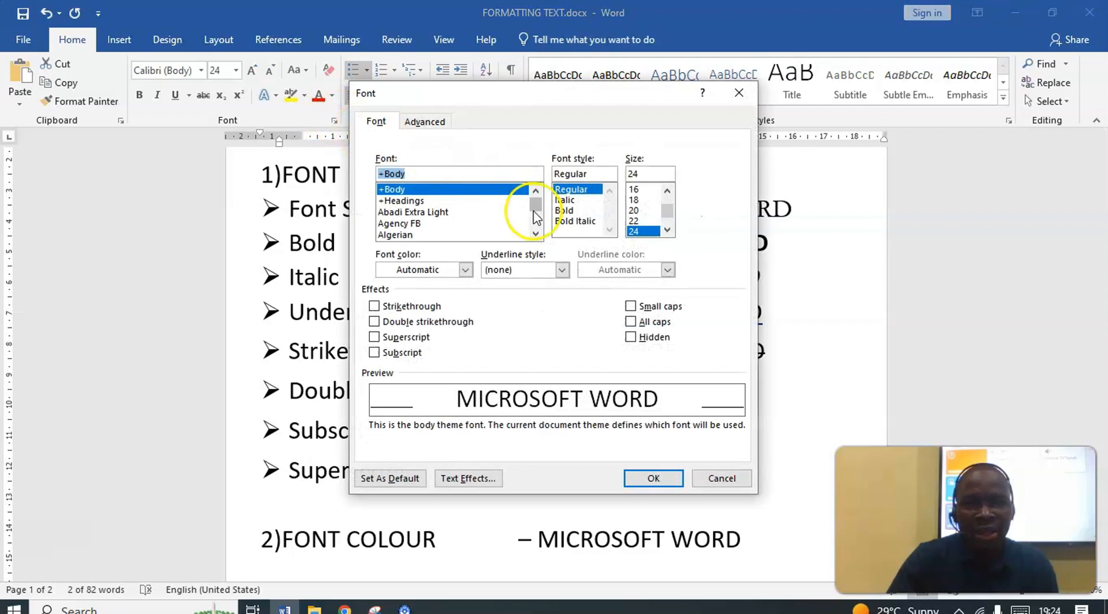
{"action": "left_click", "coordinate": [374, 322]}
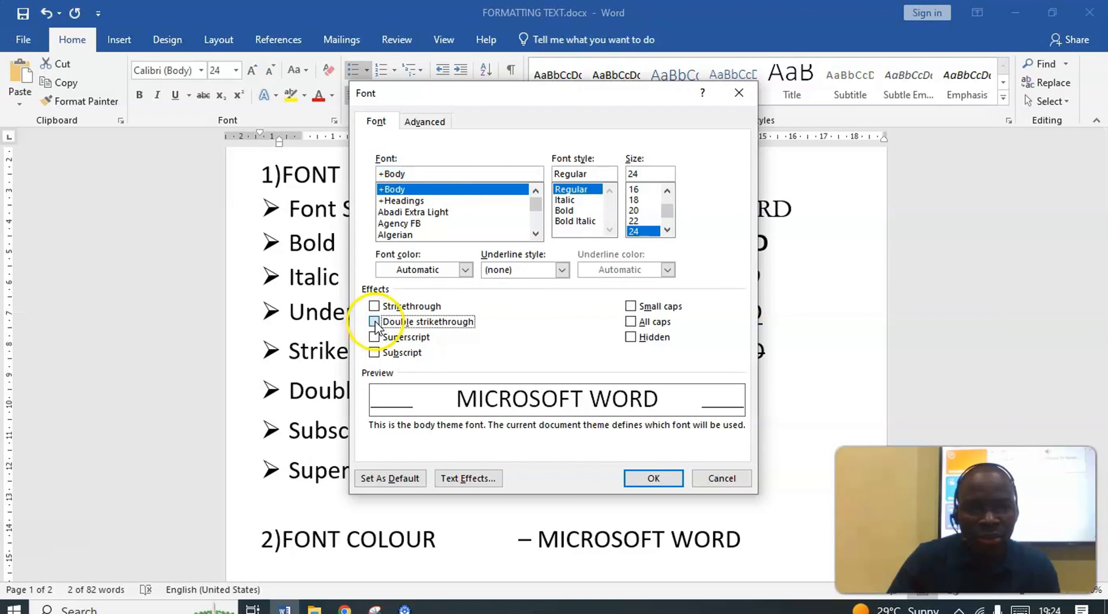
{"action": "left_click", "coordinate": [645, 481]}
{"action": "left_click", "coordinate": [775, 389]}
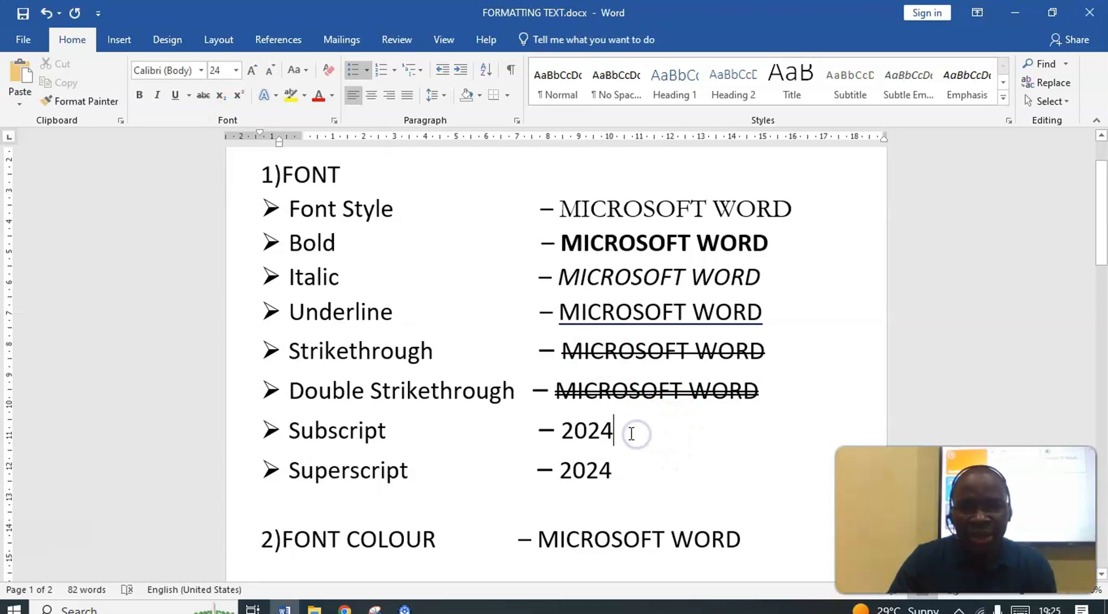
Make the final 4 of 2024 on the Subscript line a subscript
{"action": "left_click_drag", "start_coordinate": [614, 431], "coordinate": [603, 431]}
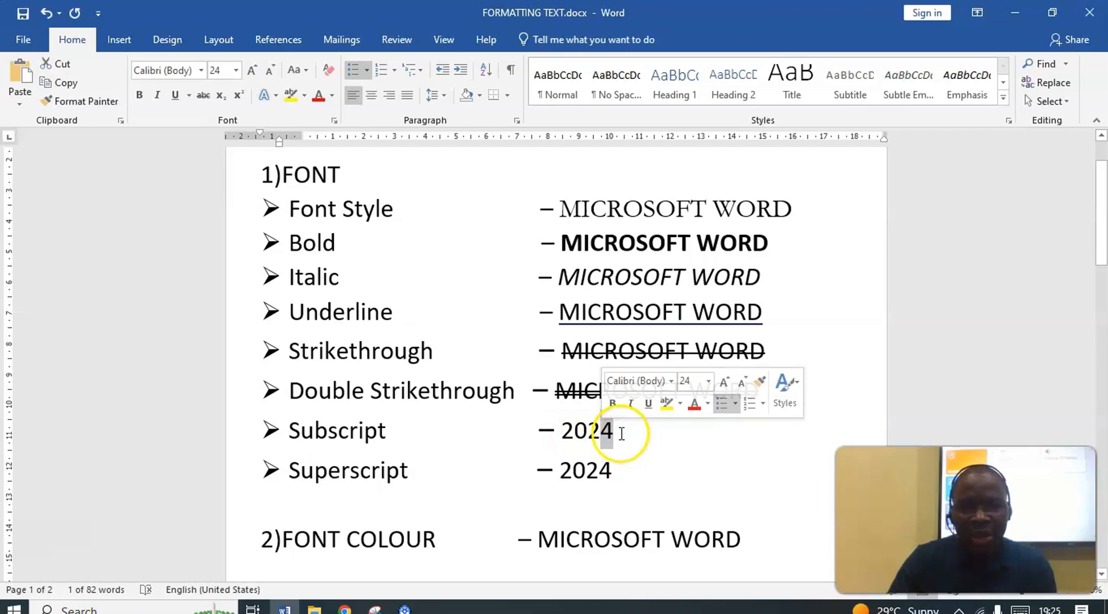
{"action": "left_click", "coordinate": [621, 433]}
{"action": "mouse_move", "coordinate": [625, 433]}
{"action": "left_mouse_down"}
{"action": "mouse_move", "coordinate": [561, 432]}
{"action": "mouse_move", "coordinate": [611, 432]}
{"action": "left_mouse_up"}
{"action": "left_click", "coordinate": [608, 433]}
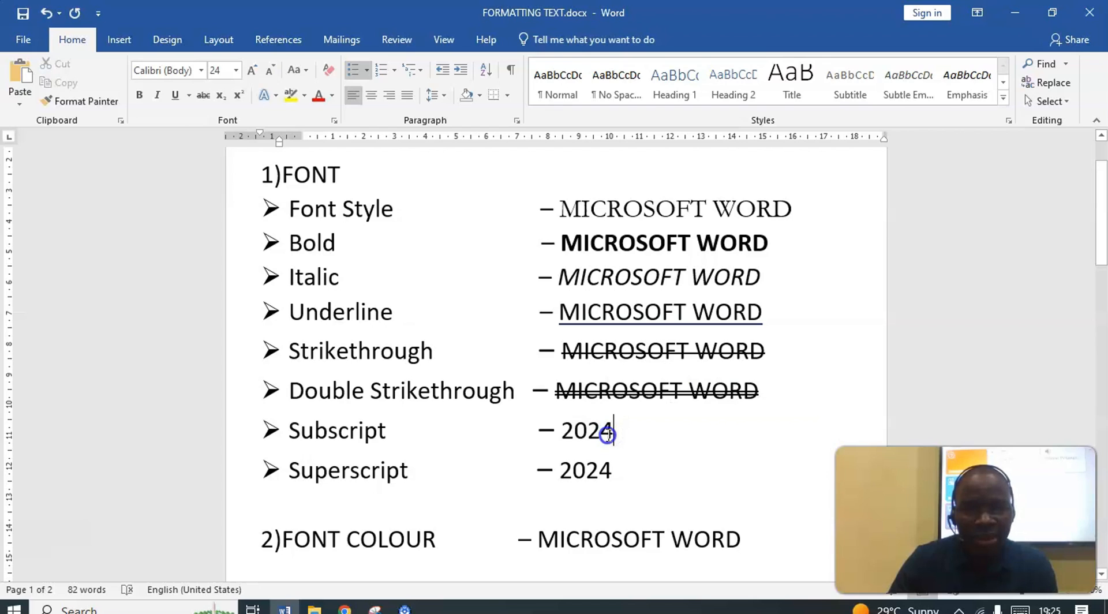
{"action": "left_click", "coordinate": [221, 96]}
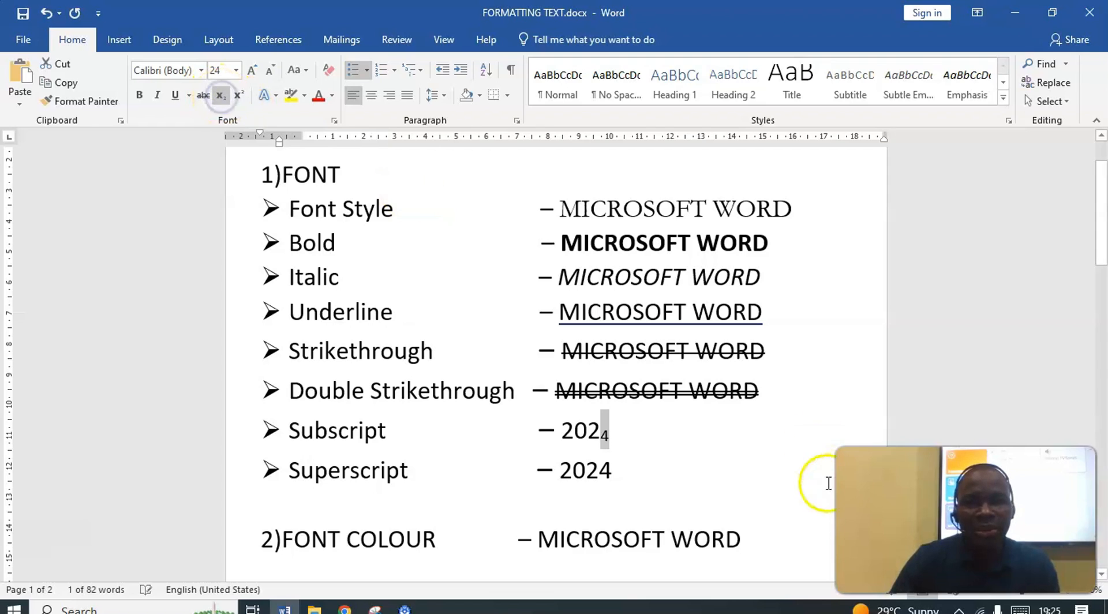
{"action": "left_click", "coordinate": [635, 436]}
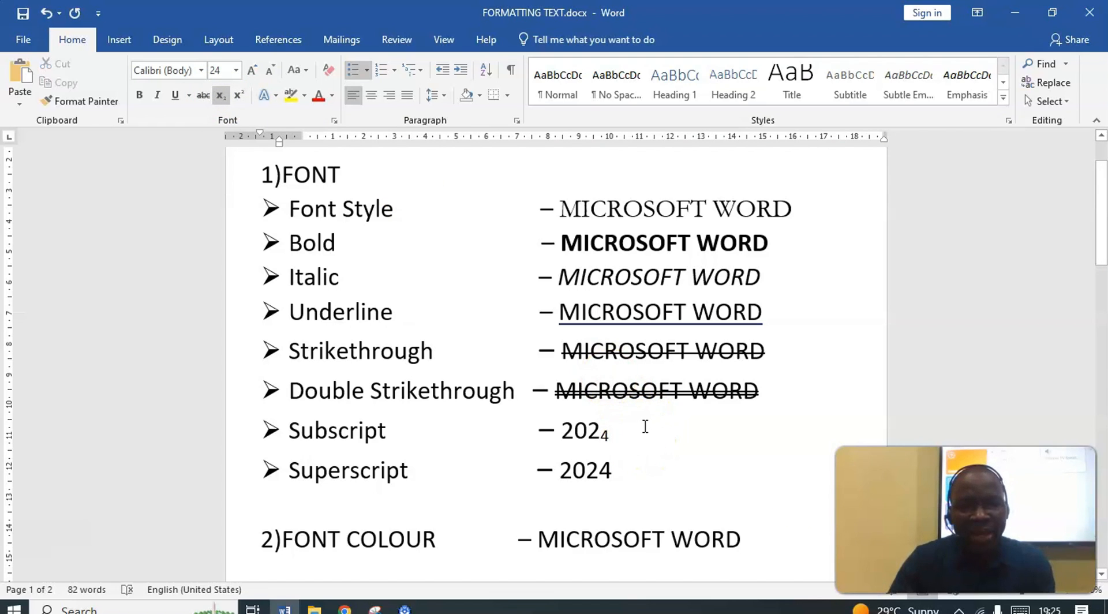
Add ", 123" after the subscript 4 on the Subscript line and remove the subscript formatting from 123
{"action": "left_click", "coordinate": [633, 437]}
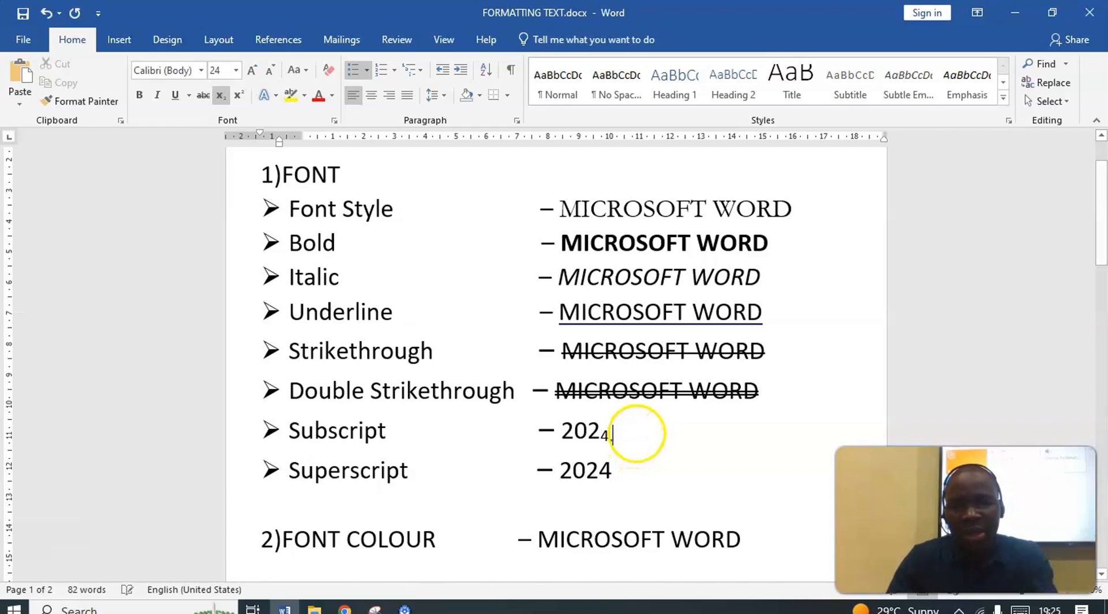
{"action": "type", "text": ","}
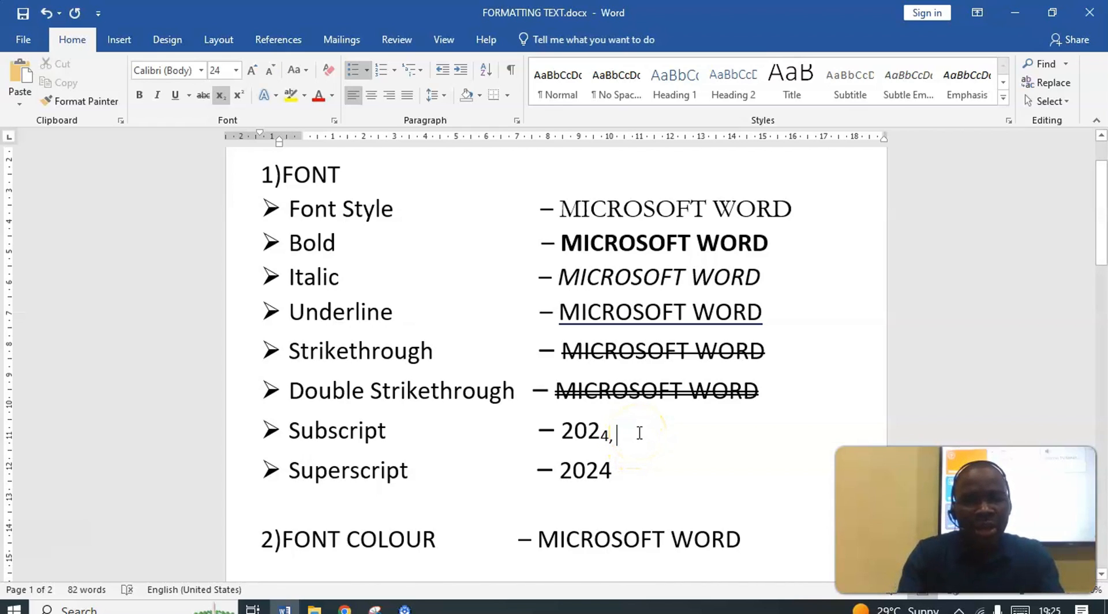
{"action": "type", "text": " 123"}
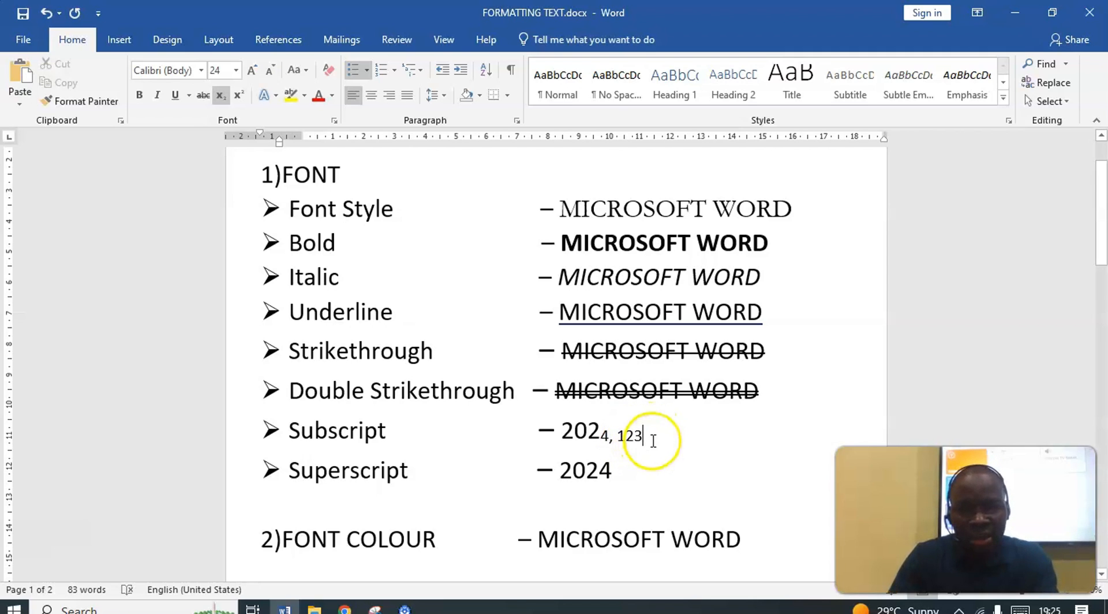
{"action": "left_click_drag", "start_coordinate": [643, 437], "coordinate": [617, 438]}
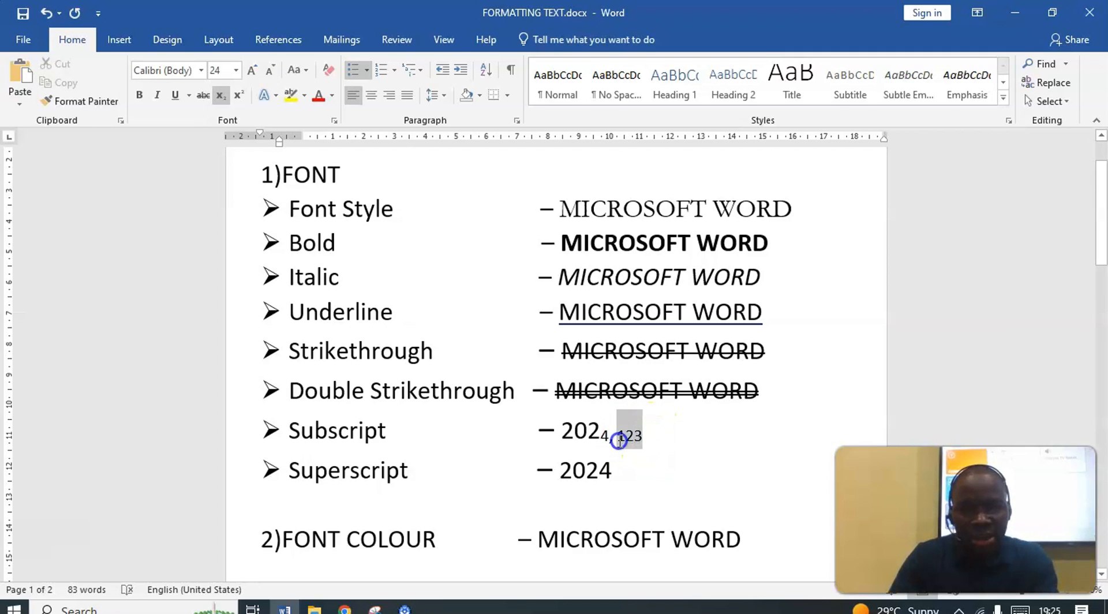
{"action": "left_click", "coordinate": [220, 95]}
{"action": "left_click", "coordinate": [664, 434]}
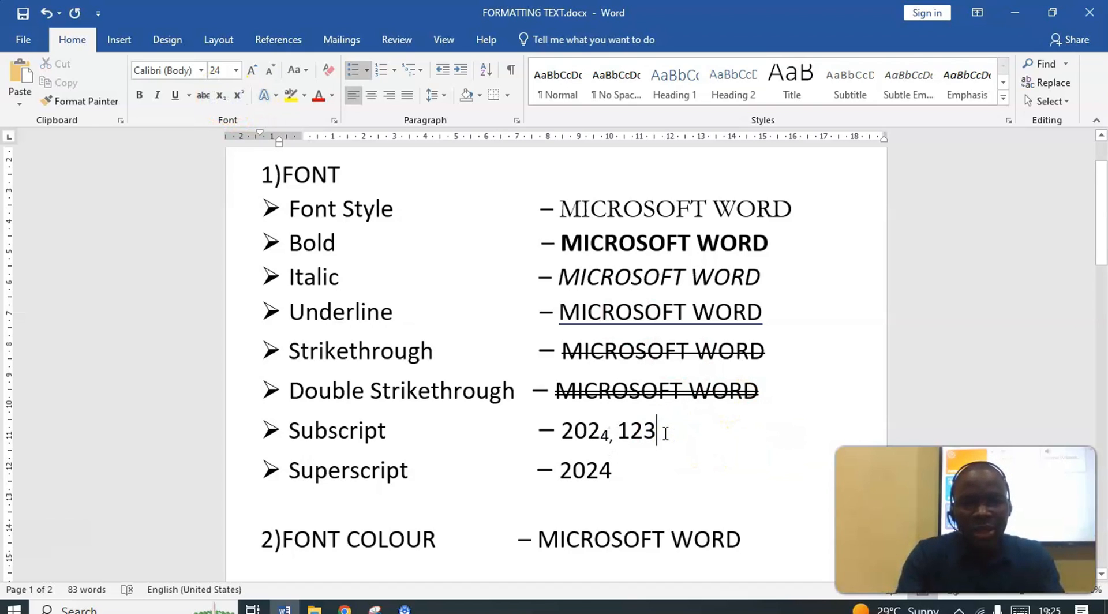
Add "four" directly after 123 on the Subscript line and format that word as subscript
{"action": "type", "text": "FO"}
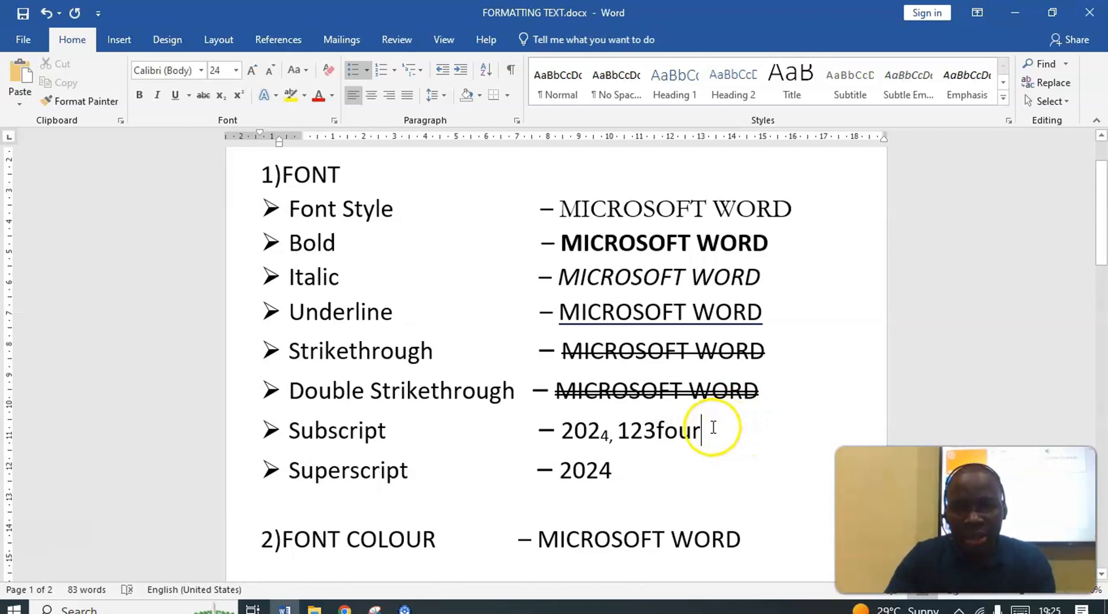
{"action": "left_click_drag", "start_coordinate": [702, 431], "coordinate": [663, 432]}
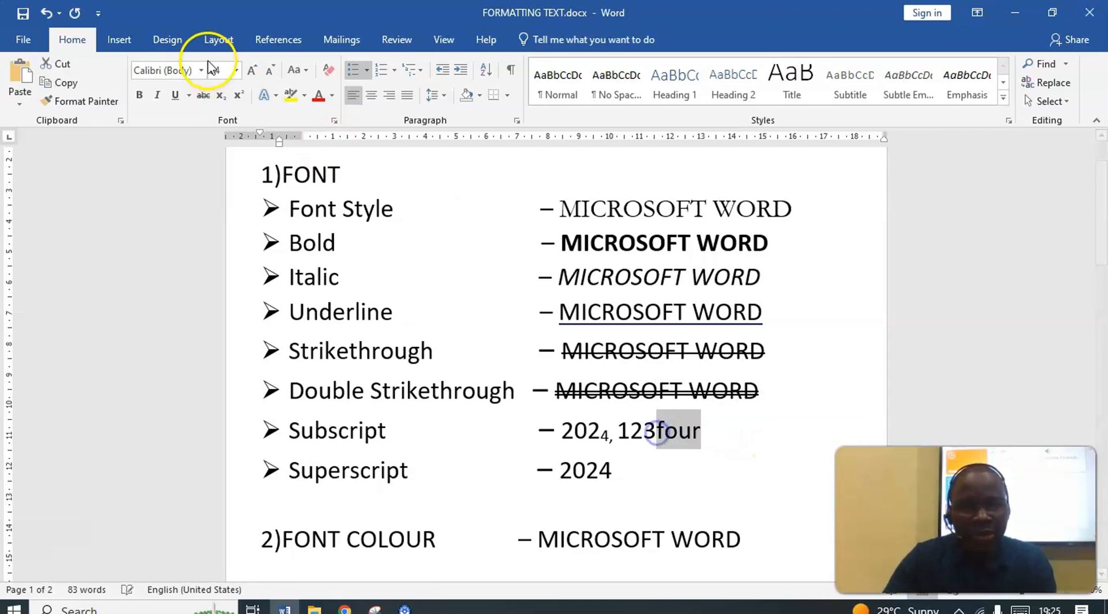
{"action": "left_click", "coordinate": [222, 95]}
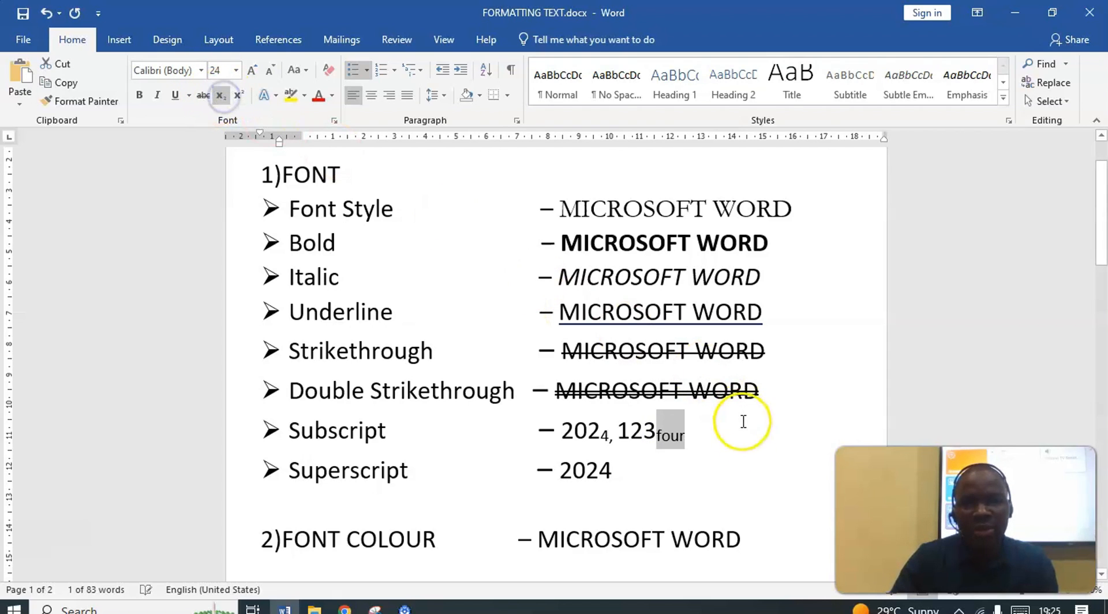
{"action": "left_click", "coordinate": [696, 440]}
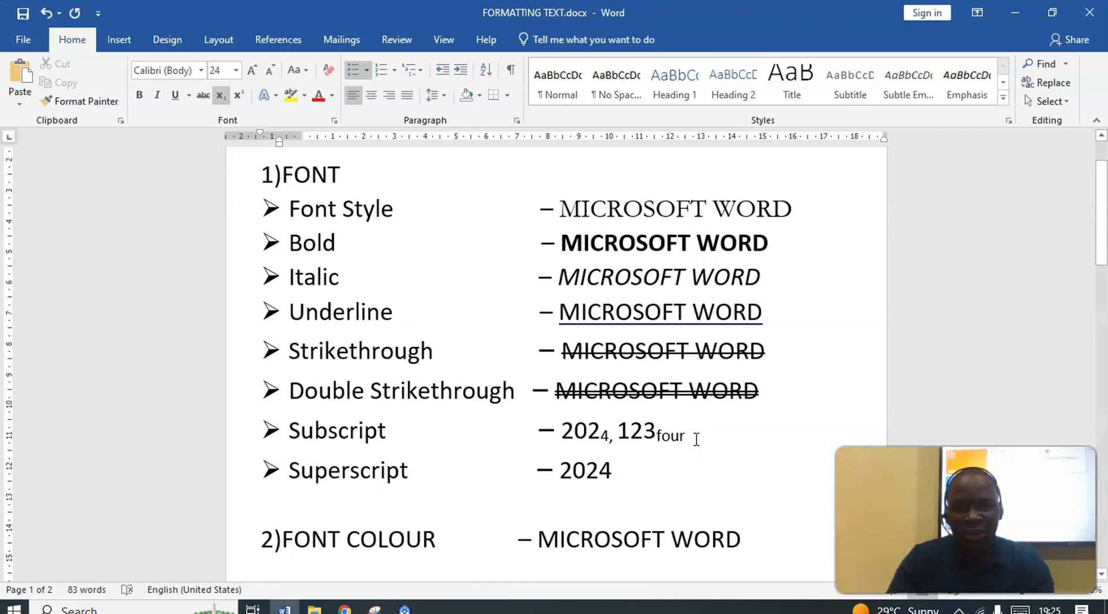
Add ", 20" after the subscript word four and remove the subscript formatting from 20
{"action": "type", "text": ", 20"}
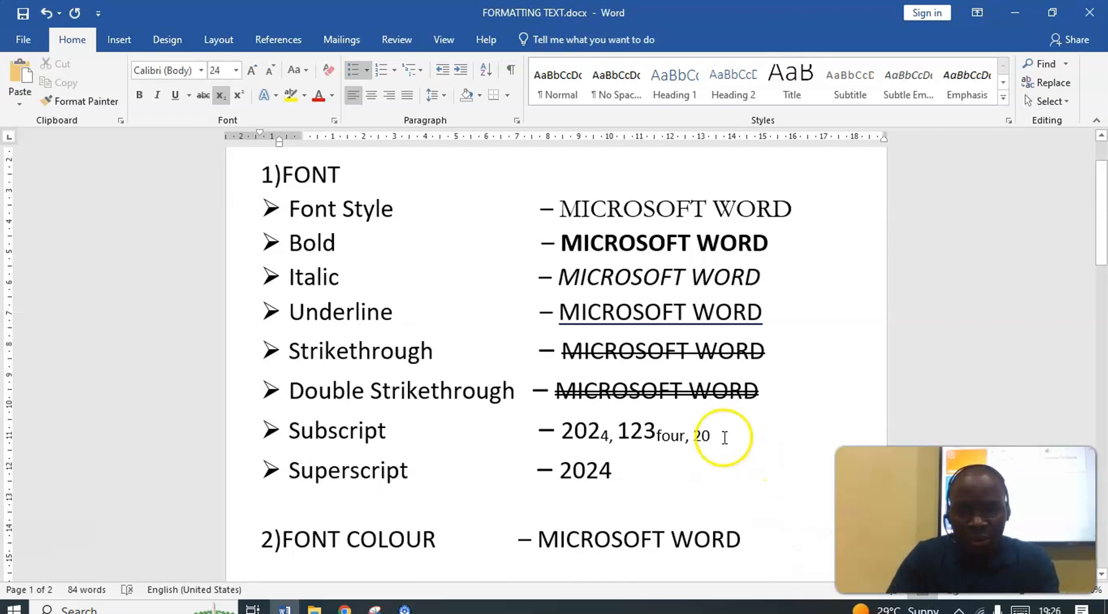
{"action": "left_click_drag", "start_coordinate": [712, 431], "coordinate": [692, 432]}
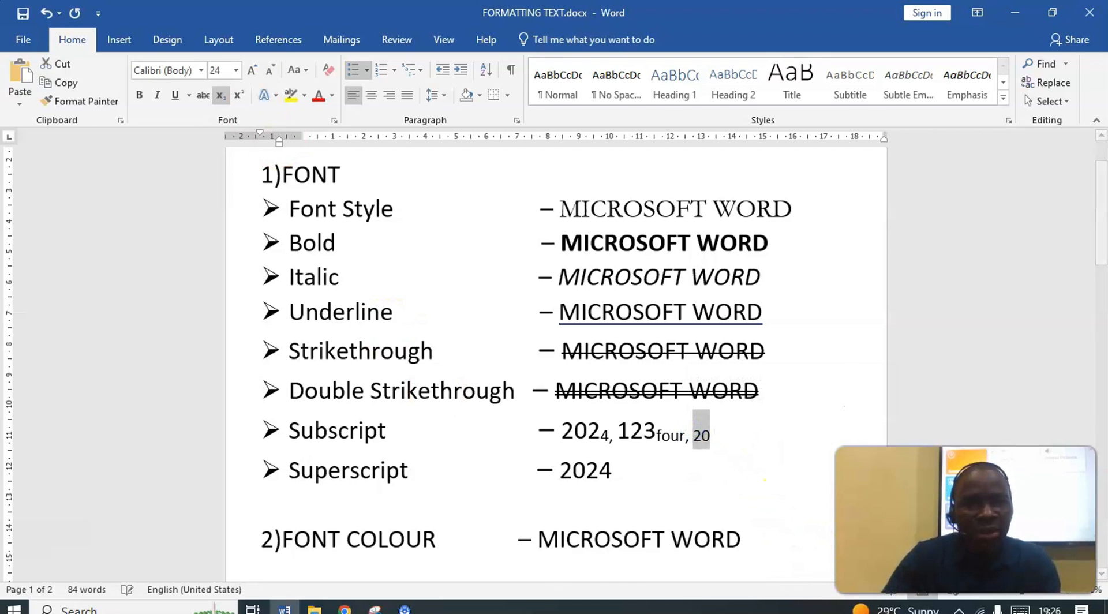
{"action": "left_click", "coordinate": [221, 95]}
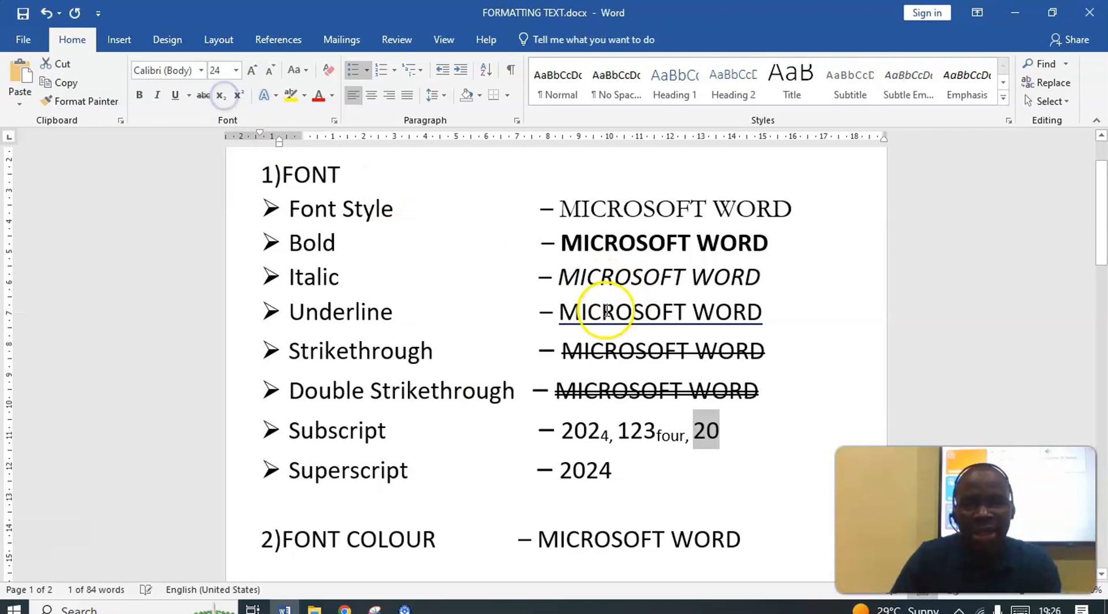
Complete 20 as "202four" at the end of the Subscript line and format the word four as subscript
{"action": "left_click", "coordinate": [744, 425]}
{"action": "type", "text": "2four"}
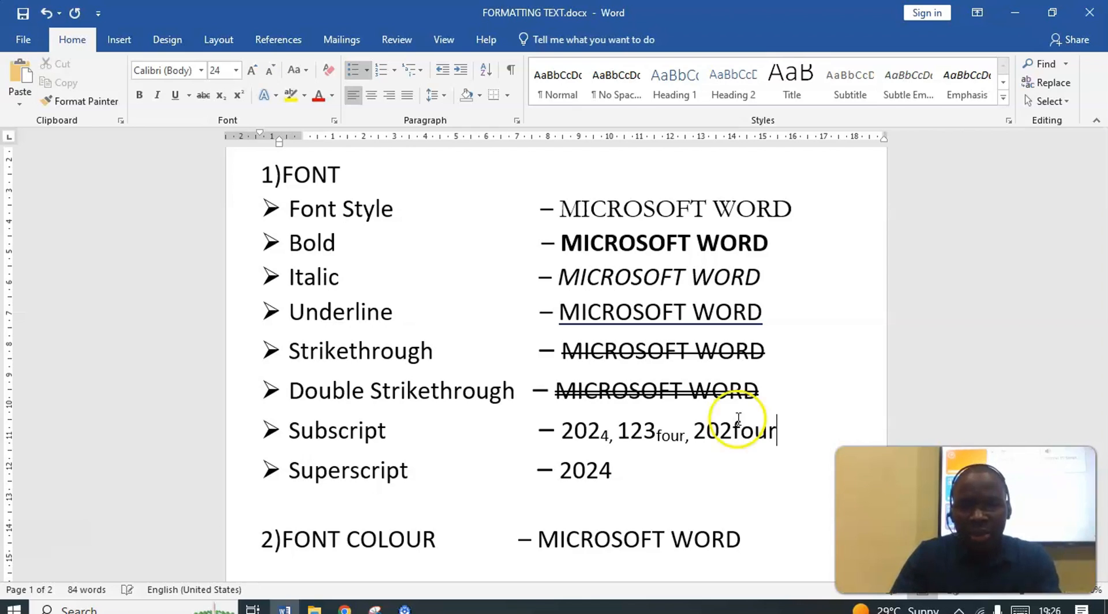
{"action": "left_click_drag", "start_coordinate": [775, 430], "coordinate": [732, 430]}
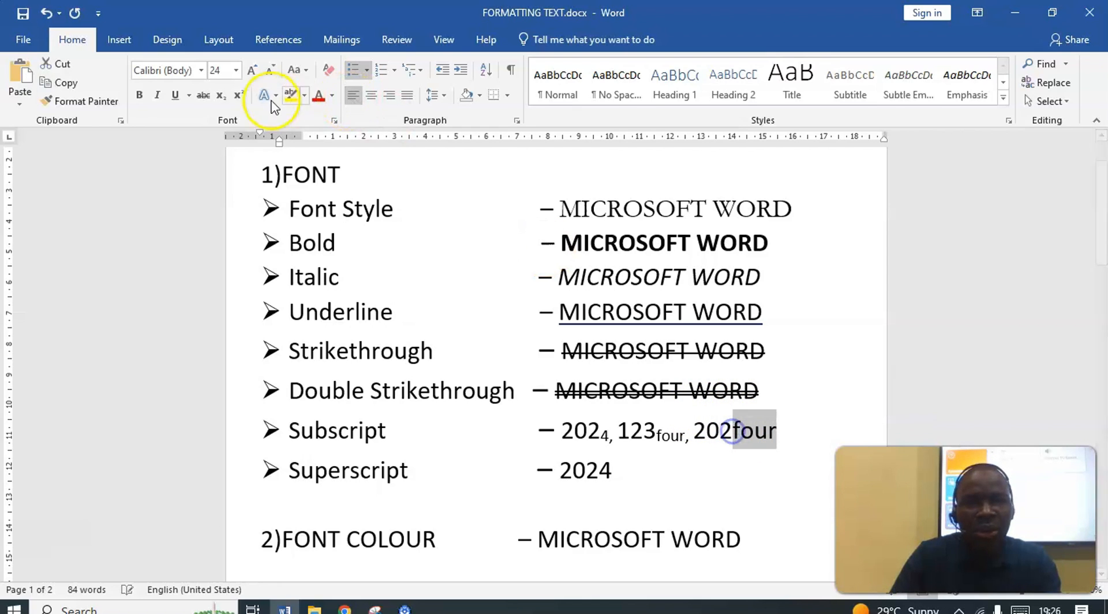
{"action": "left_click", "coordinate": [221, 95]}
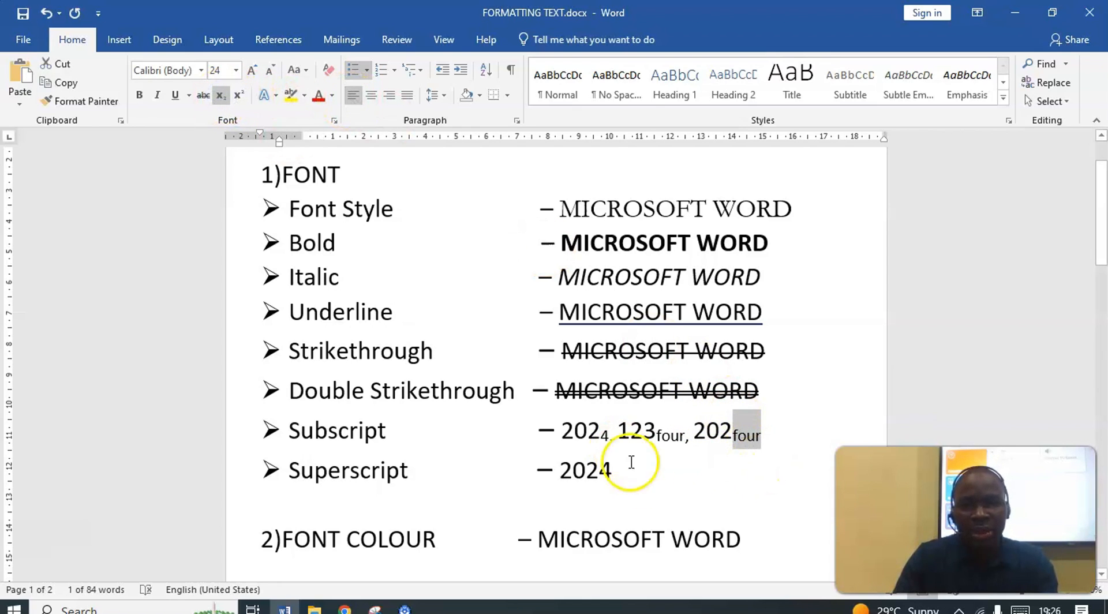
Make the final 4 of 2024 on the Superscript line a superscript
{"action": "left_click", "coordinate": [624, 483]}
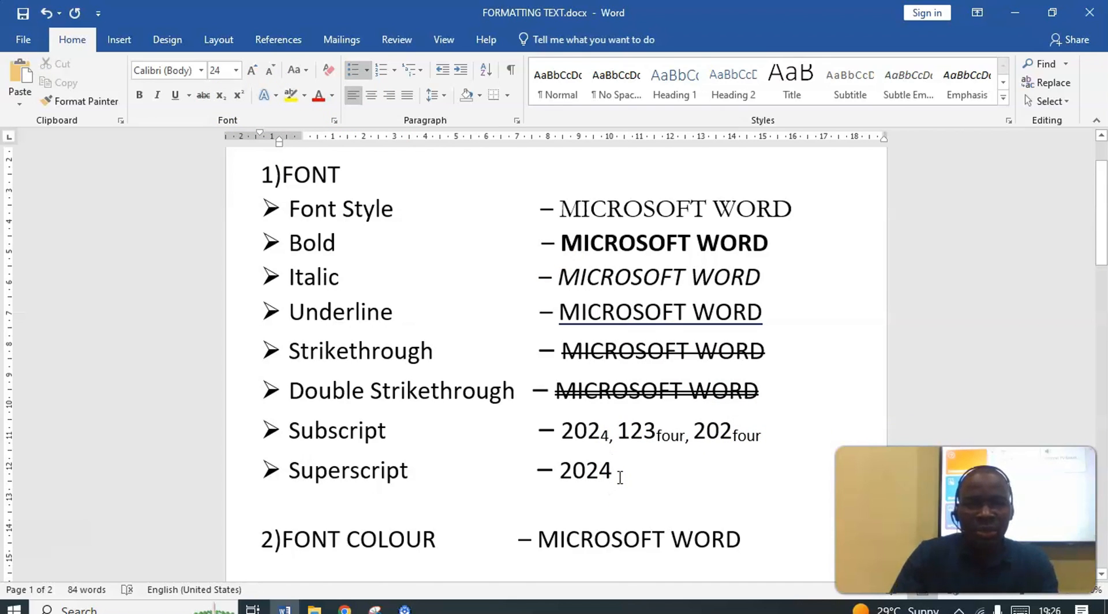
{"action": "left_click", "coordinate": [620, 474]}
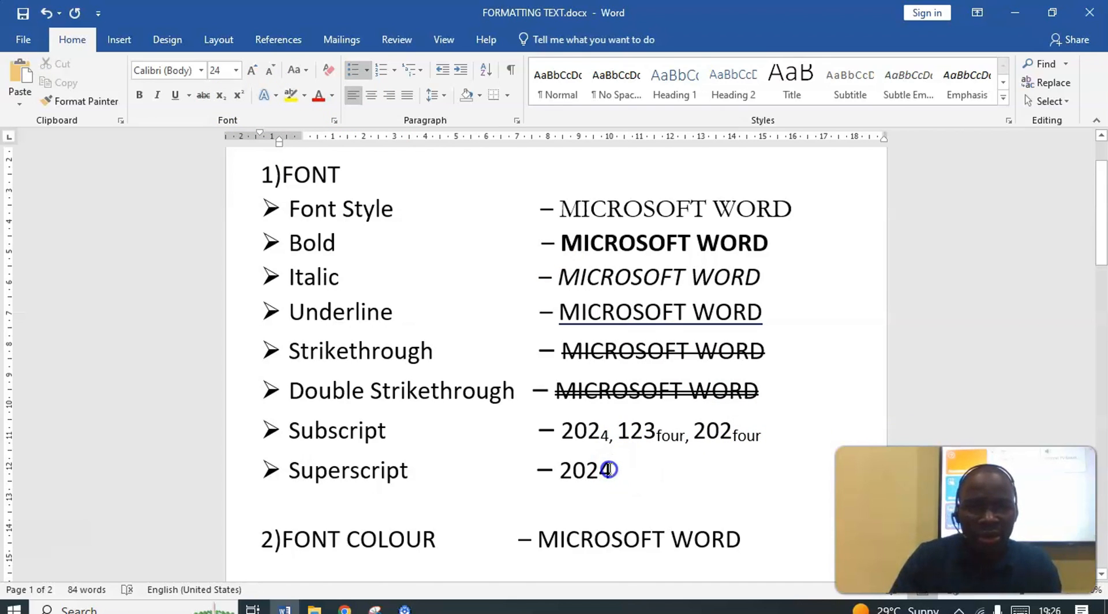
{"action": "left_click_drag", "start_coordinate": [603, 469], "coordinate": [612, 470]}
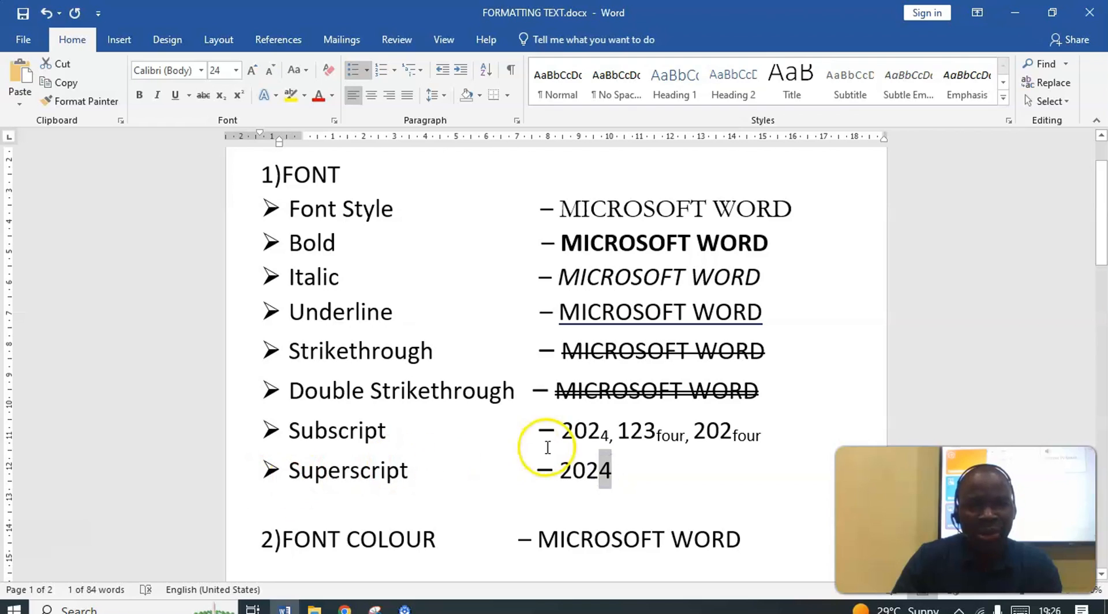
{"action": "left_click", "coordinate": [621, 476]}
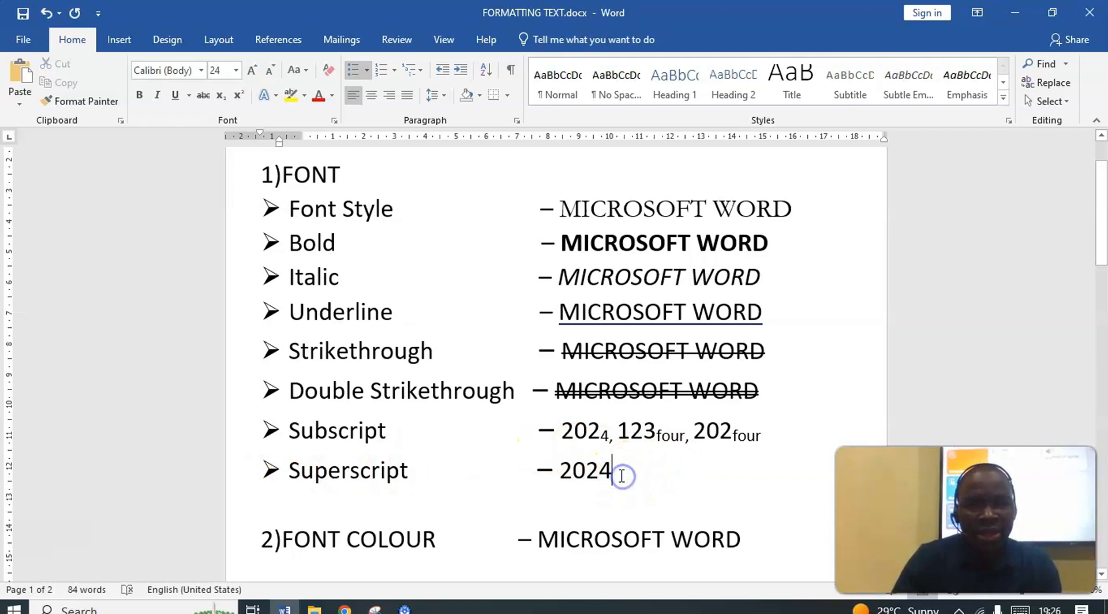
{"action": "left_click_drag", "start_coordinate": [599, 469], "coordinate": [597, 469]}
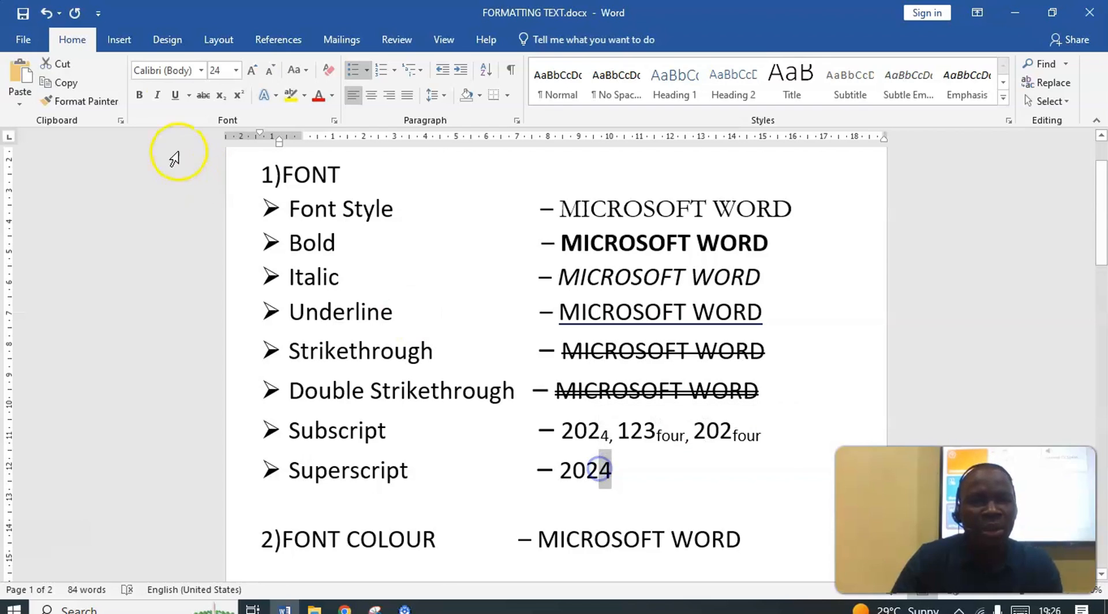
{"action": "left_click", "coordinate": [239, 95]}
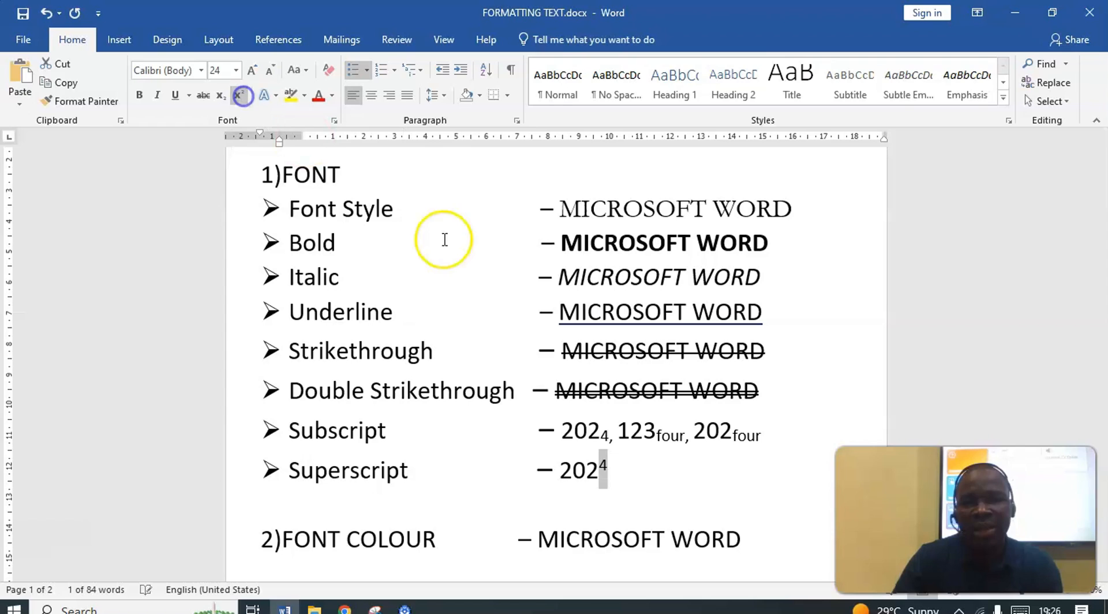
Add ", 123" in normal text after the superscript 4 on the Superscript line and make its 3 a superscript
{"action": "left_click", "coordinate": [631, 478]}
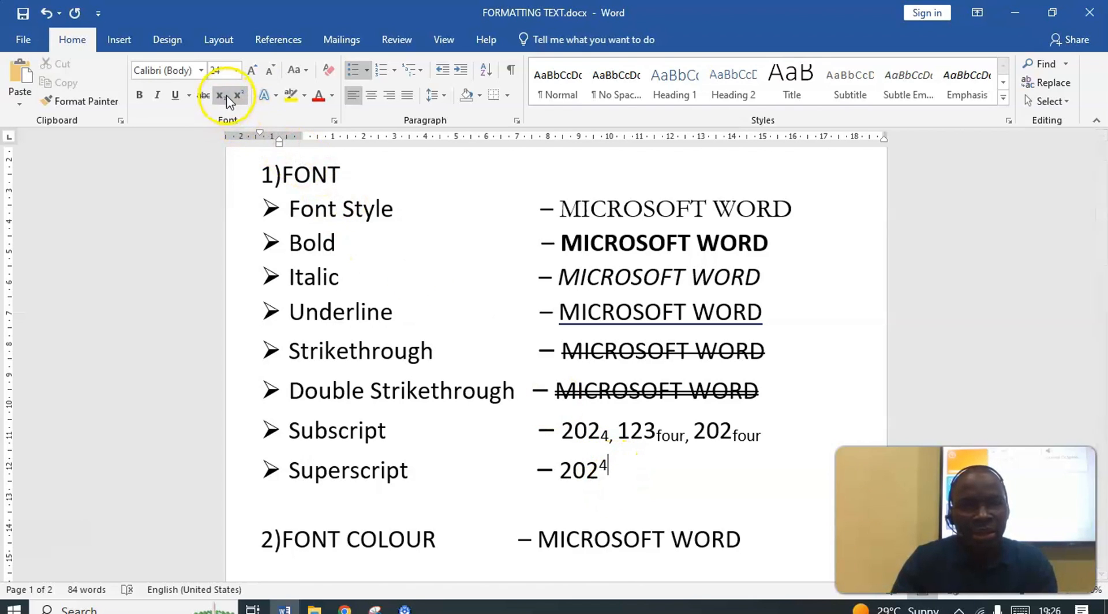
{"action": "left_click", "coordinate": [243, 95]}
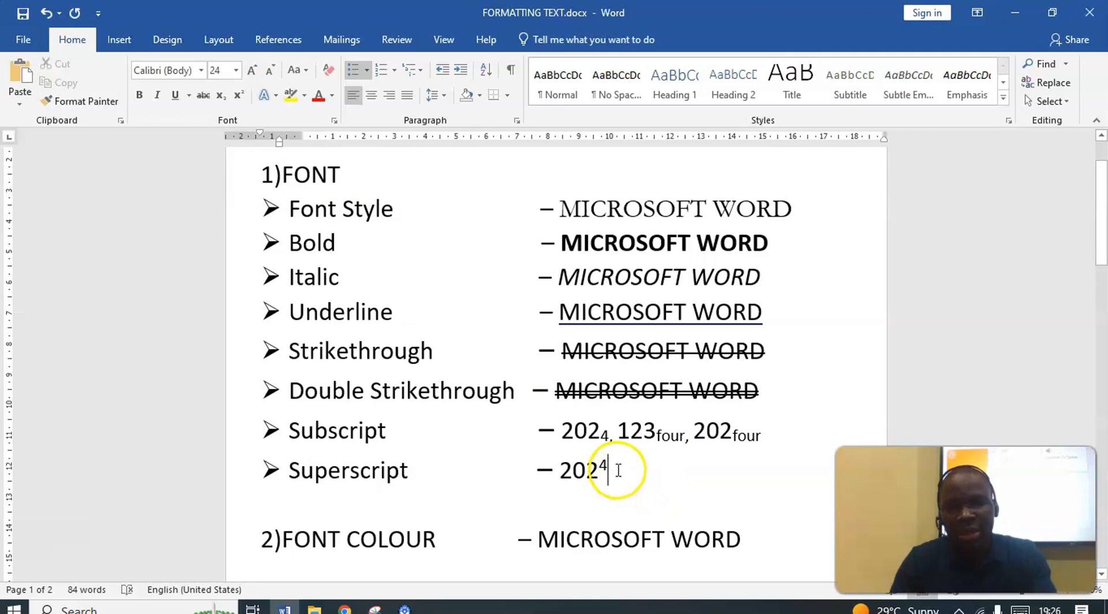
{"action": "type", "text": ", "}
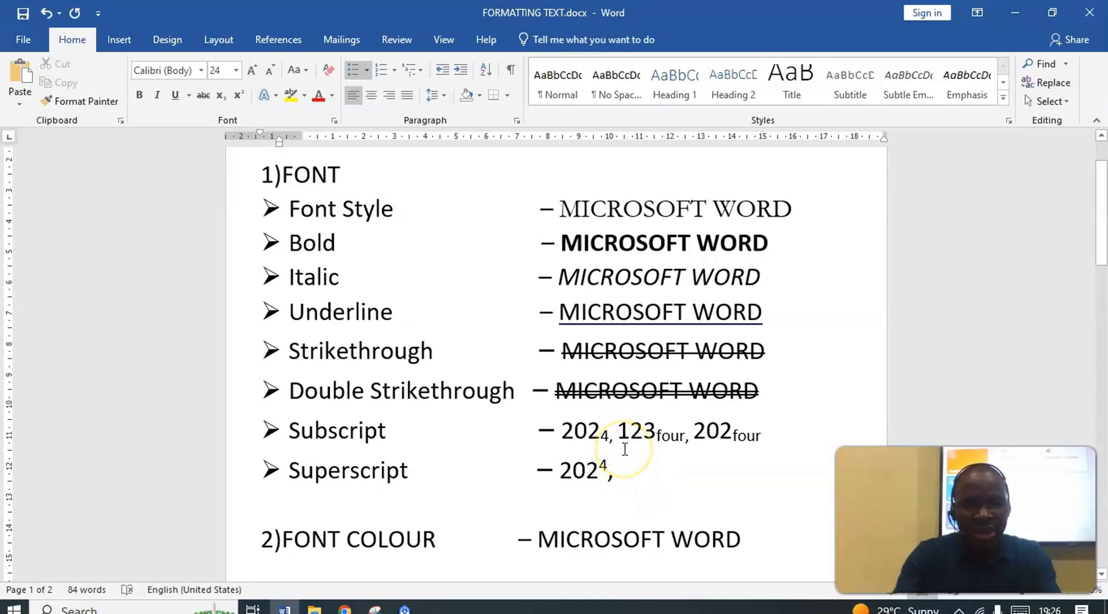
{"action": "type", "text": "23"}
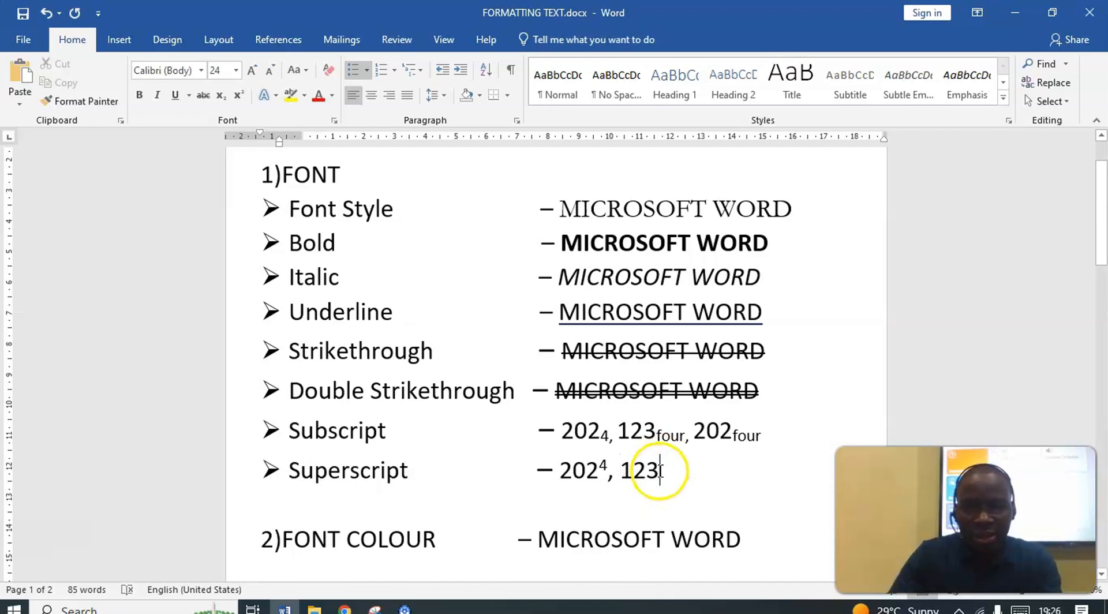
{"action": "left_click_drag", "start_coordinate": [659, 469], "coordinate": [647, 470]}
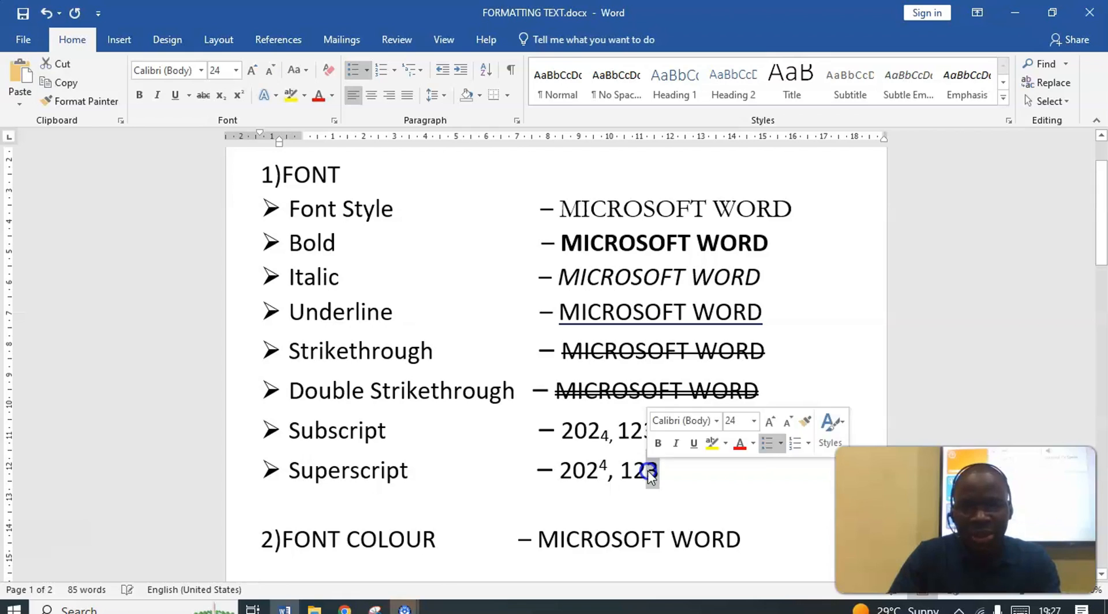
{"action": "left_click", "coordinate": [222, 97]}
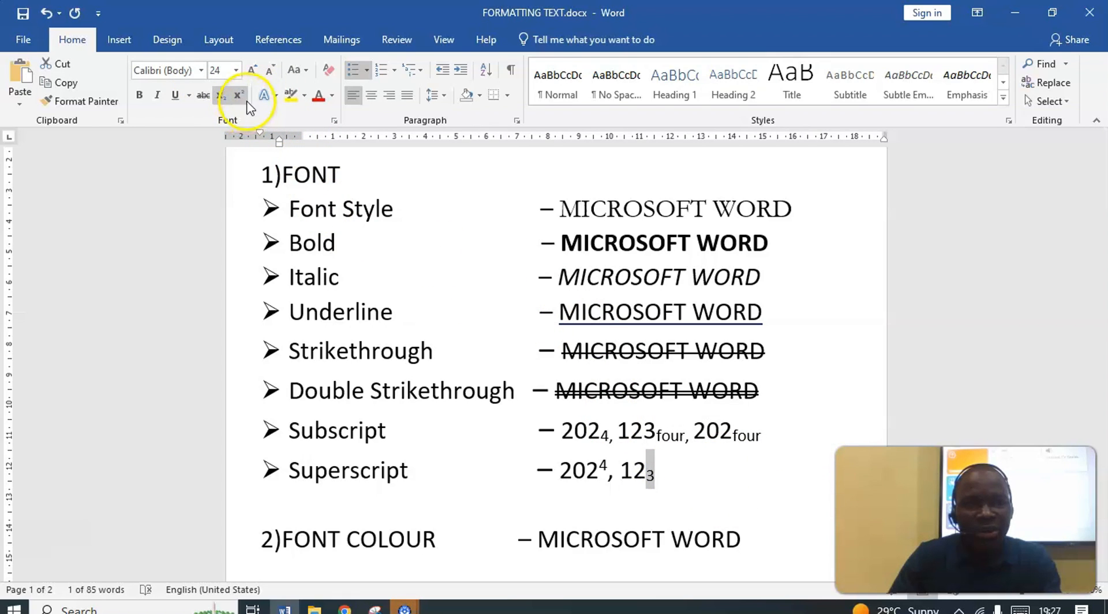
{"action": "left_click", "coordinate": [244, 99]}
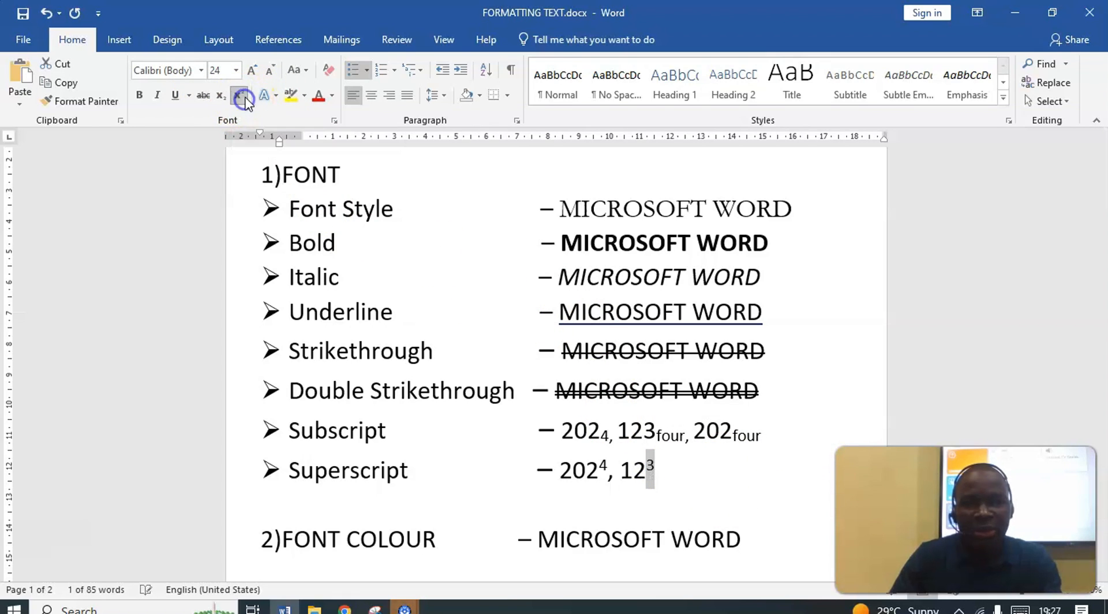
Add ", 125" in normal text after the superscript 3 on the Superscript line and make its 5 a superscript
{"action": "left_click", "coordinate": [658, 480]}
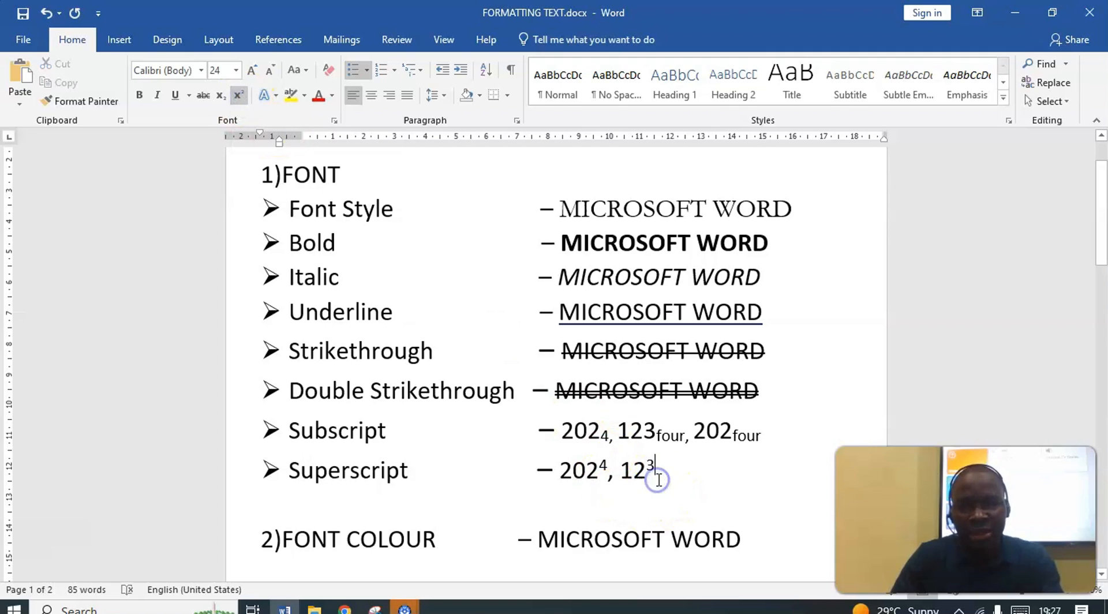
{"action": "left_click", "coordinate": [239, 99]}
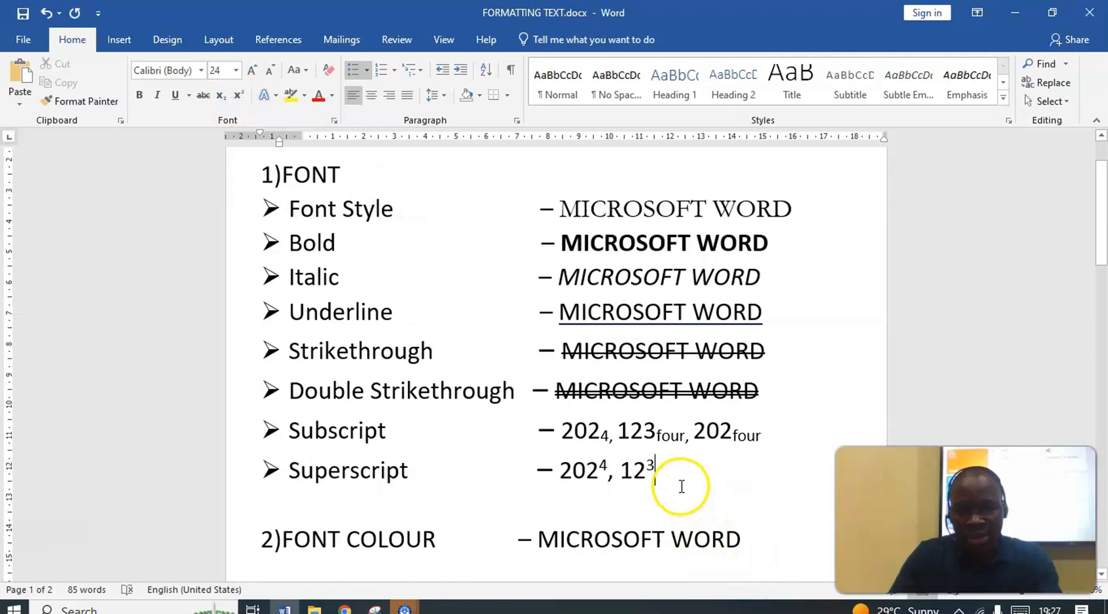
{"action": "type", "text": ", 124"}
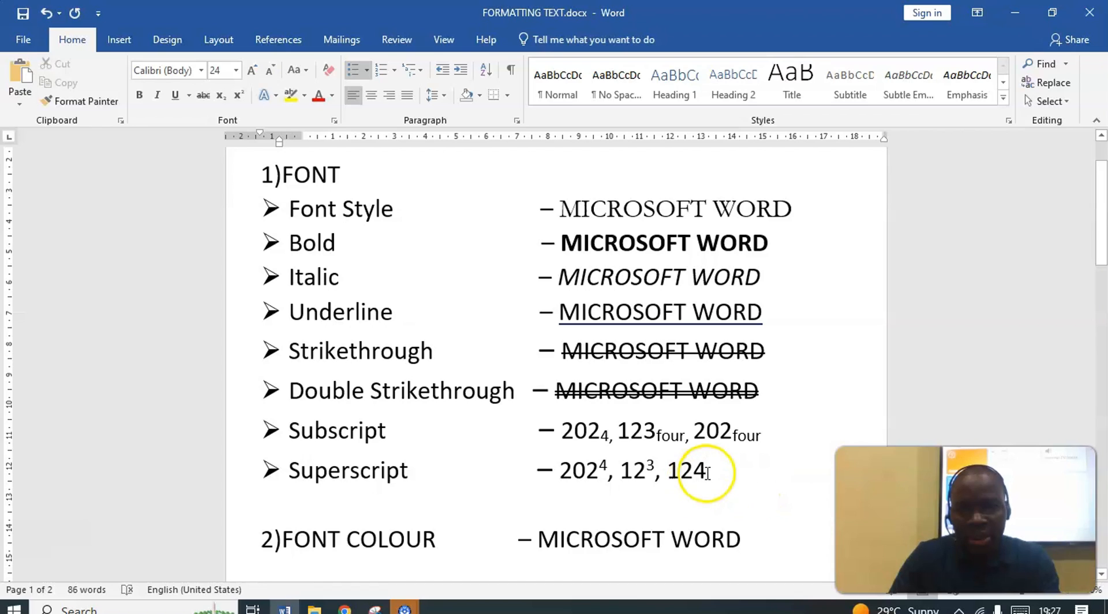
{"action": "type", "text": "5"}
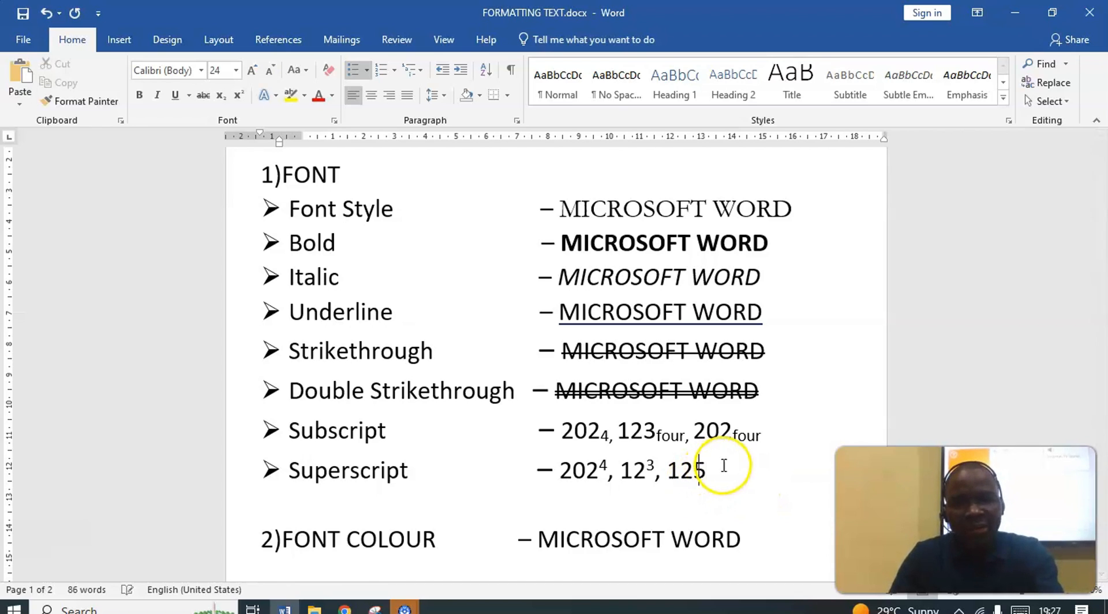
{"action": "left_click_drag", "start_coordinate": [695, 472], "coordinate": [707, 472]}
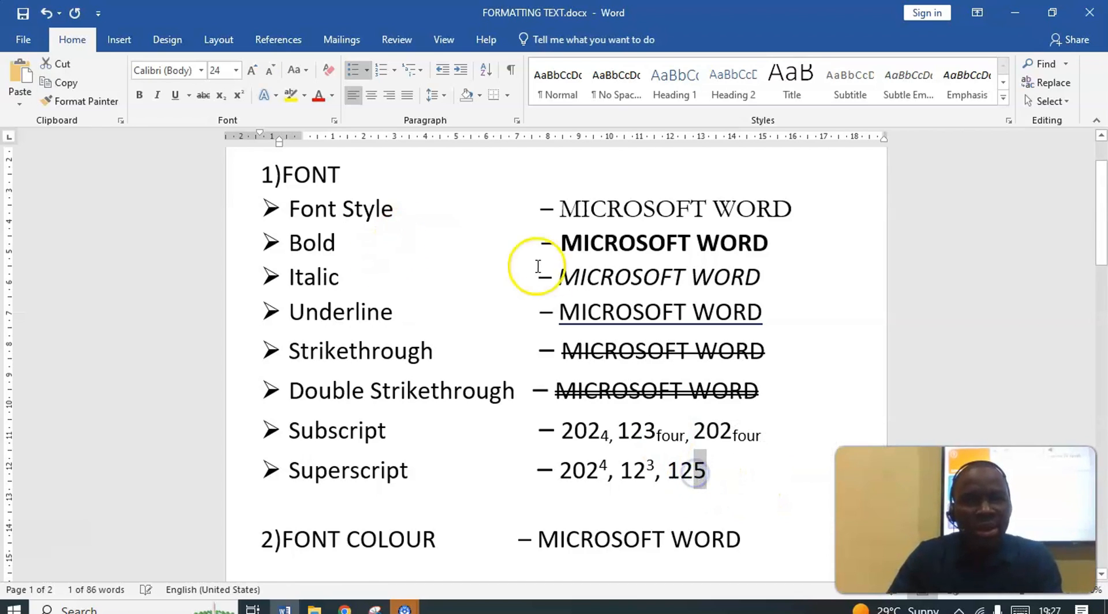
{"action": "left_click", "coordinate": [243, 95]}
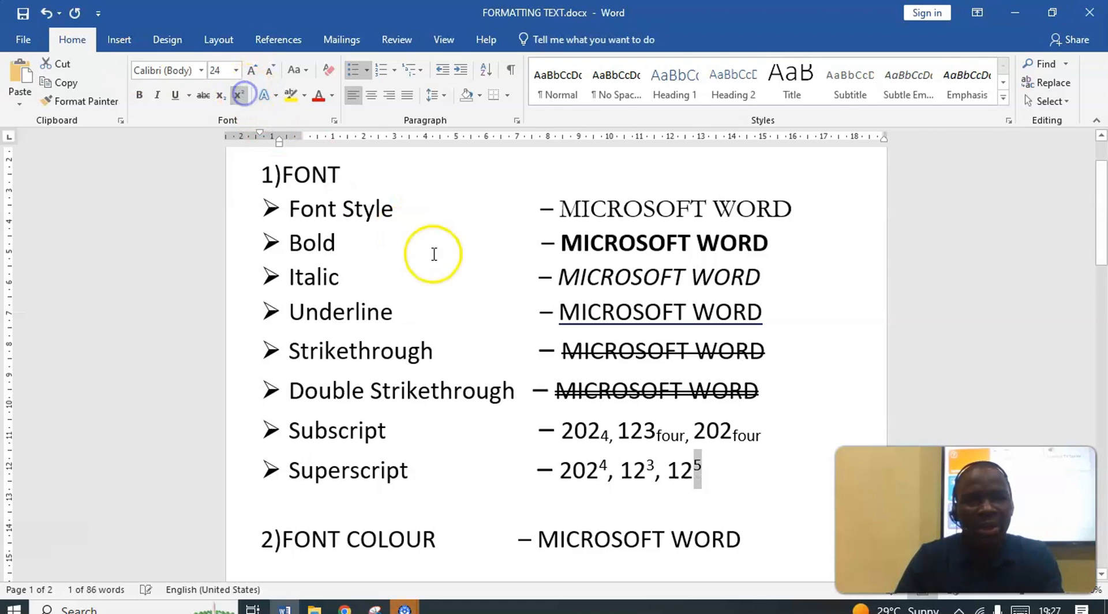
Set MICROSOFT WORD on the FONT COLOUR line to red, and change its colour to dark blue
{"action": "scroll", "coordinate": [602, 366], "scroll_direction": "down", "scroll_amount": 2}
{"action": "scroll", "coordinate": [596, 356], "scroll_direction": "down", "scroll_amount": 2}
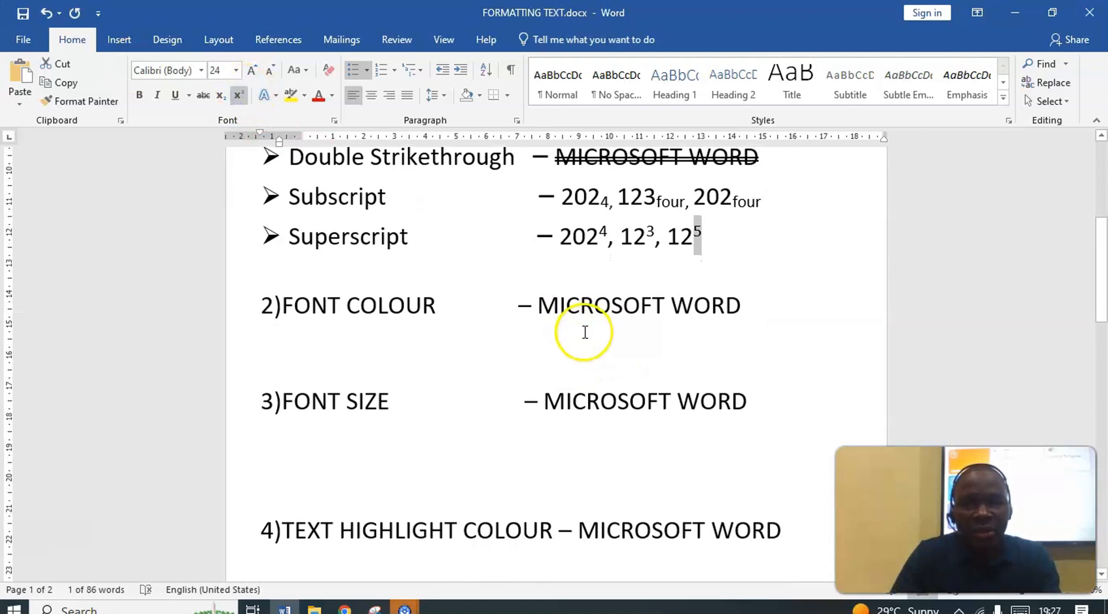
{"action": "left_click", "coordinate": [766, 304]}
{"action": "left_click_drag", "start_coordinate": [694, 309], "coordinate": [601, 307]}
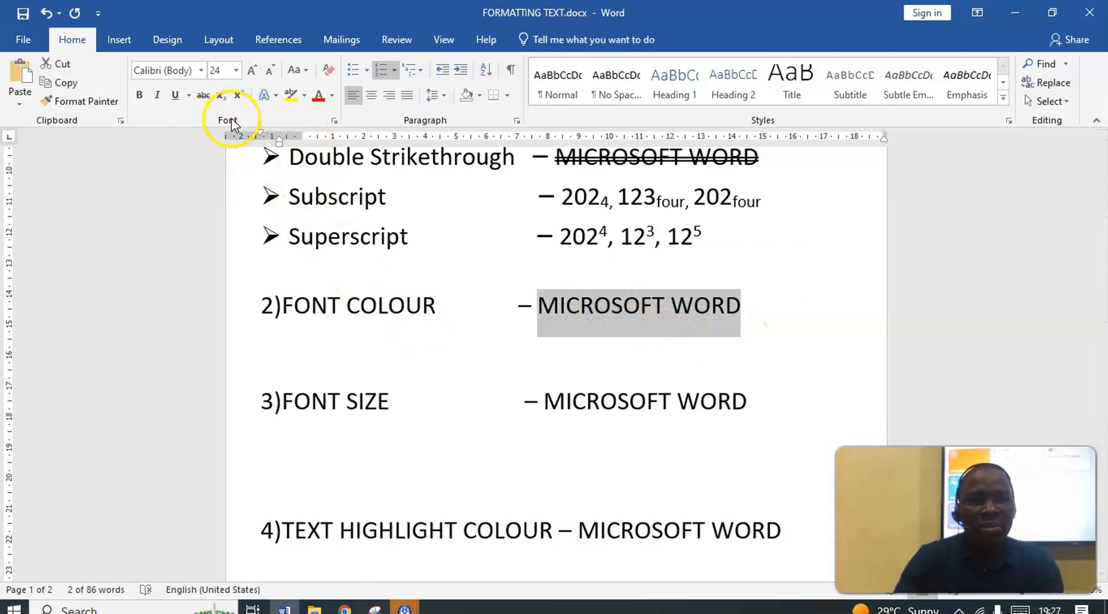
{"action": "left_click", "coordinate": [325, 99]}
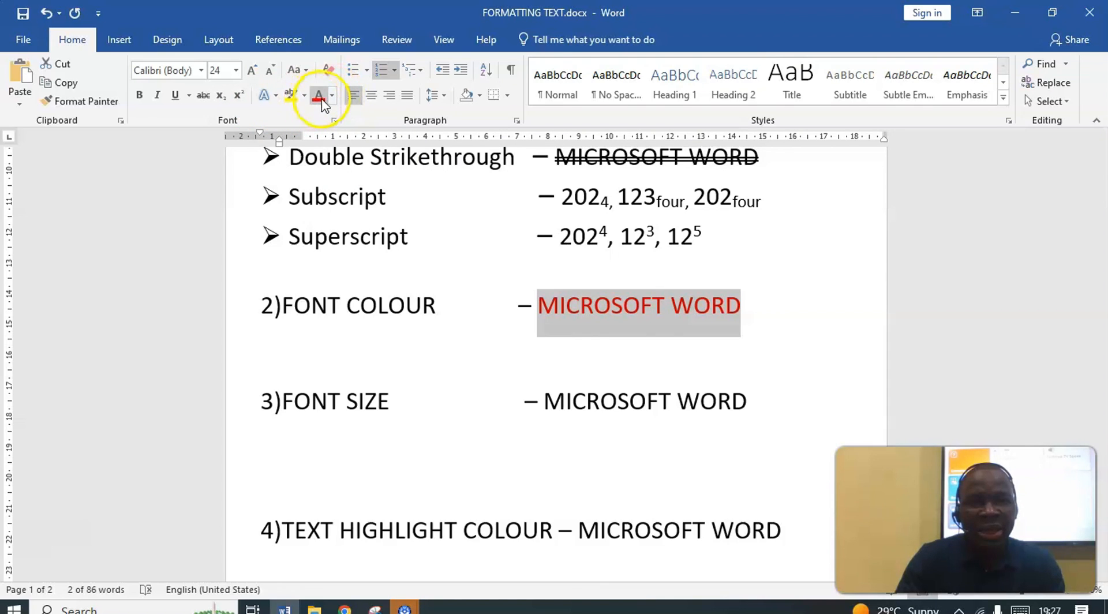
{"action": "left_click", "coordinate": [334, 99]}
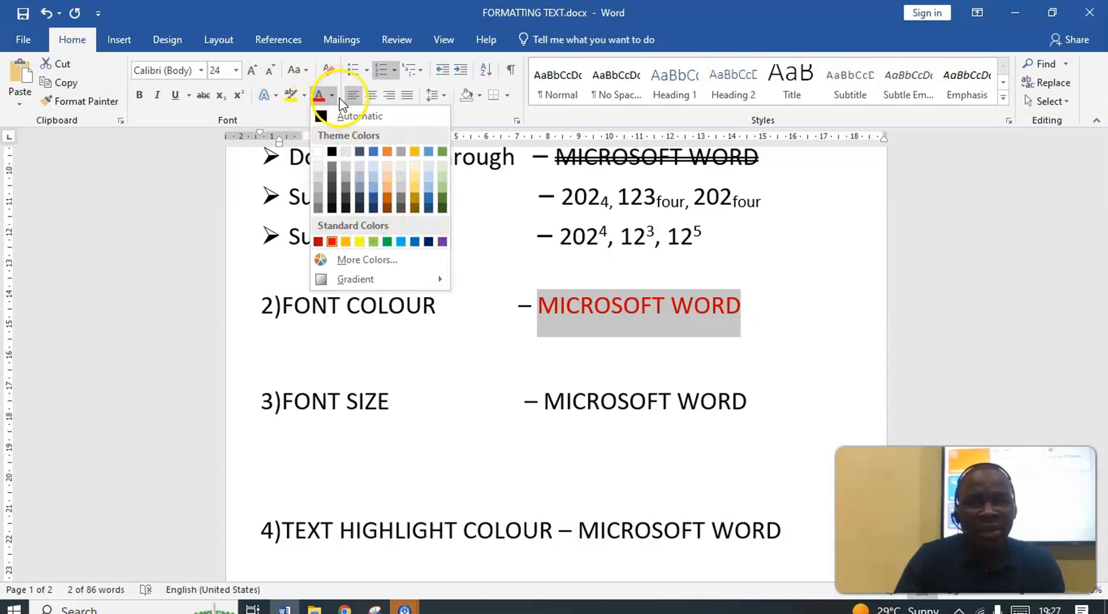
{"action": "left_click", "coordinate": [429, 242]}
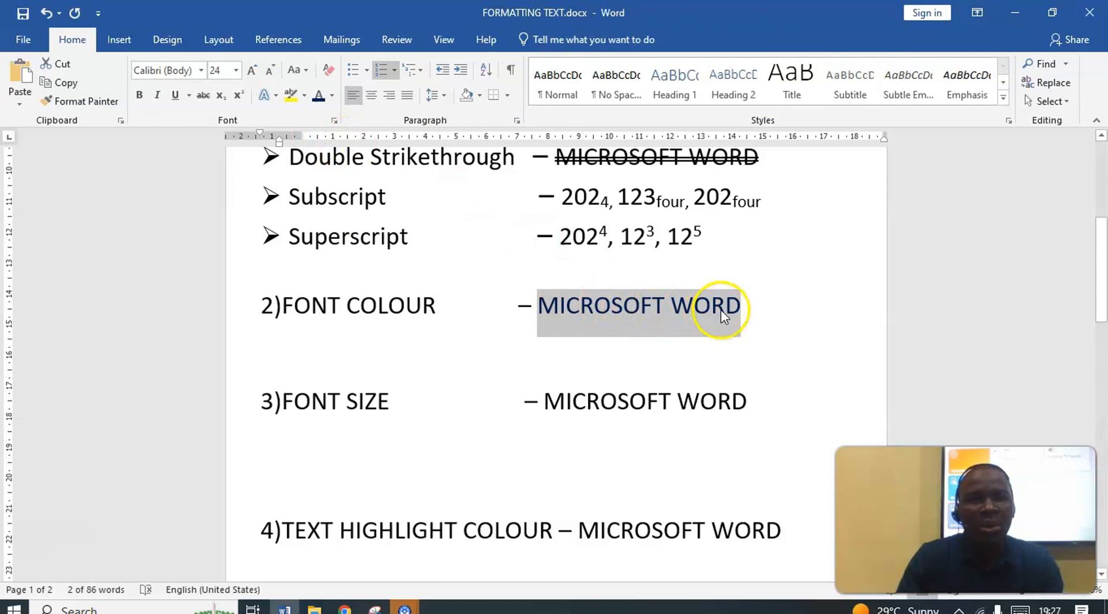
Set the font size of MICROSOFT WORD on the FONT SIZE line to 14, and change it through 26 and 36 to 18
{"action": "scroll", "coordinate": [479, 407], "scroll_direction": "down", "scroll_amount": 1}
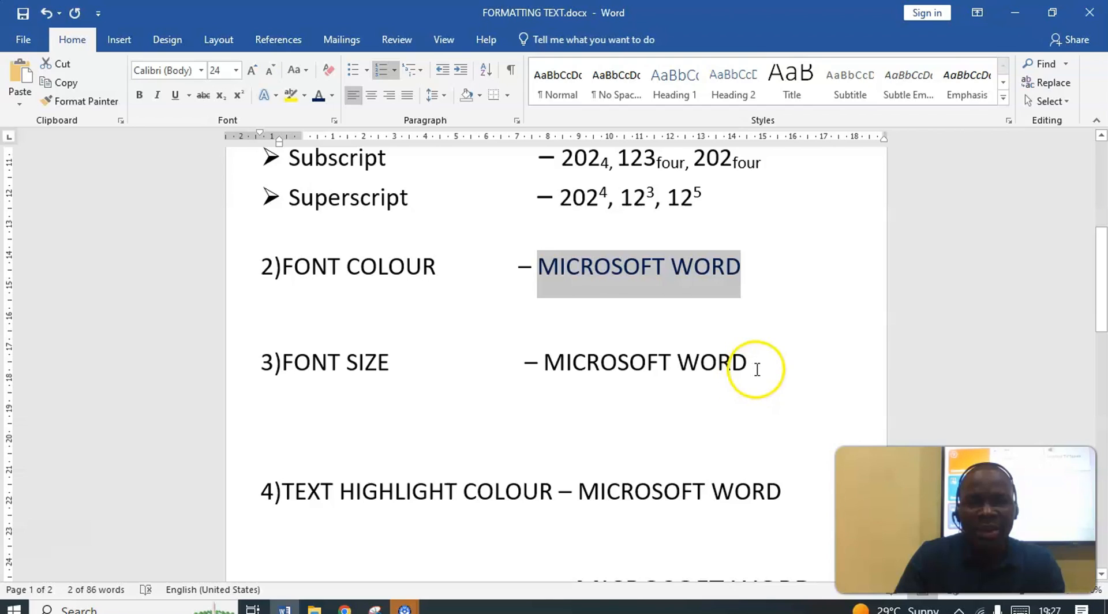
{"action": "left_click_drag", "start_coordinate": [752, 370], "coordinate": [616, 365]}
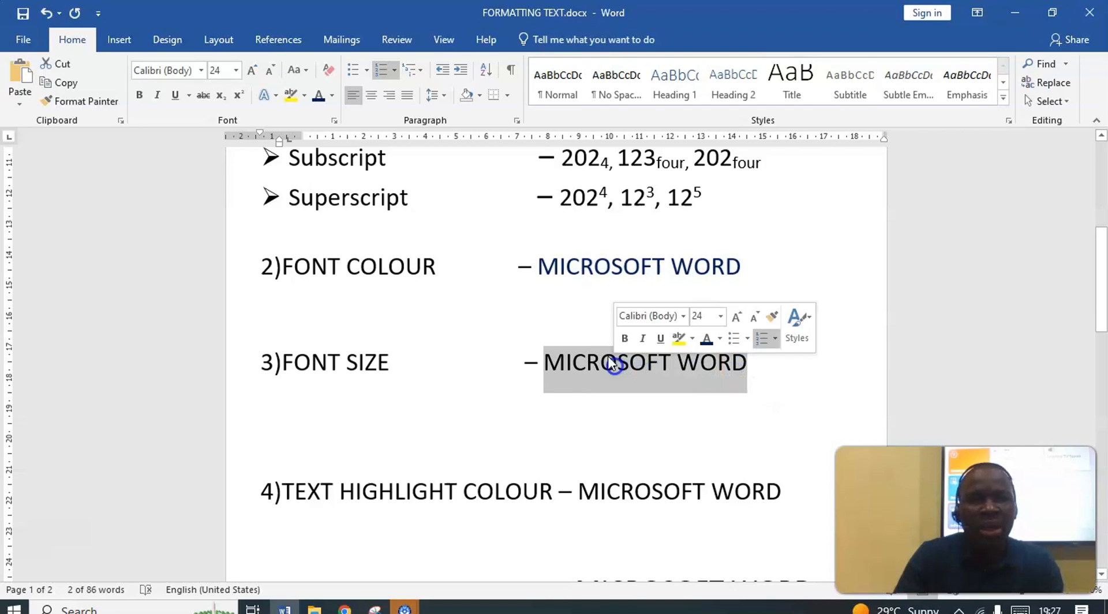
{"action": "left_click", "coordinate": [236, 70]}
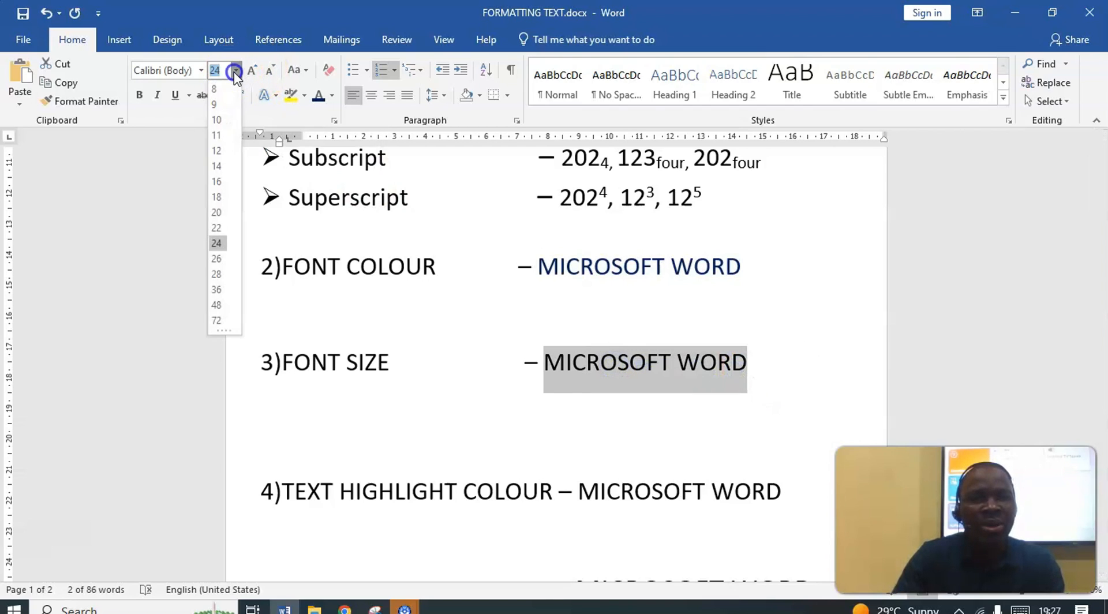
{"action": "left_click", "coordinate": [217, 167]}
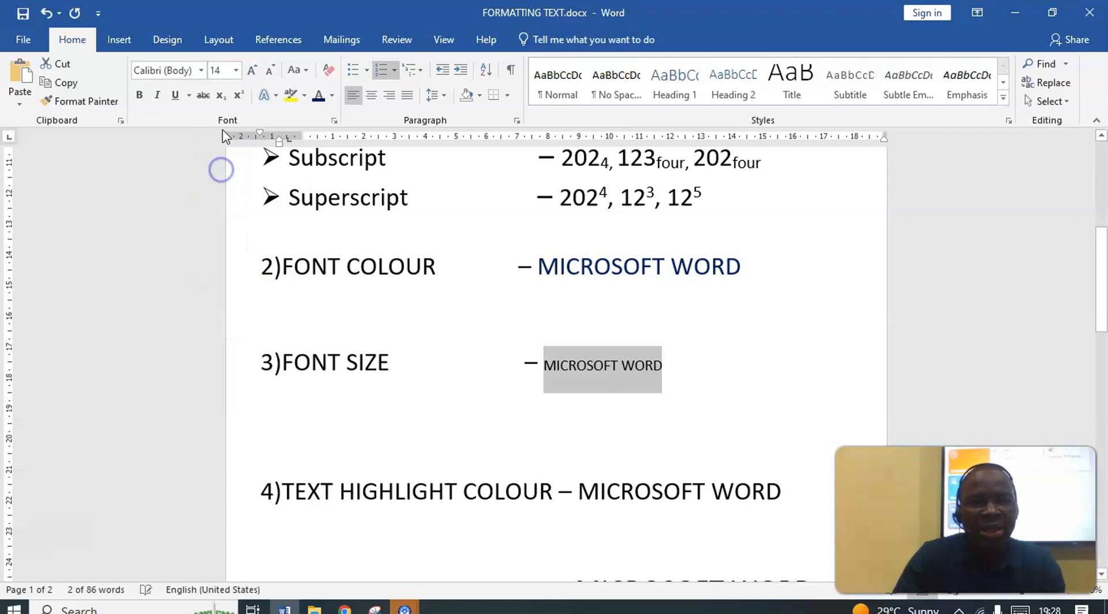
{"action": "left_click", "coordinate": [236, 70]}
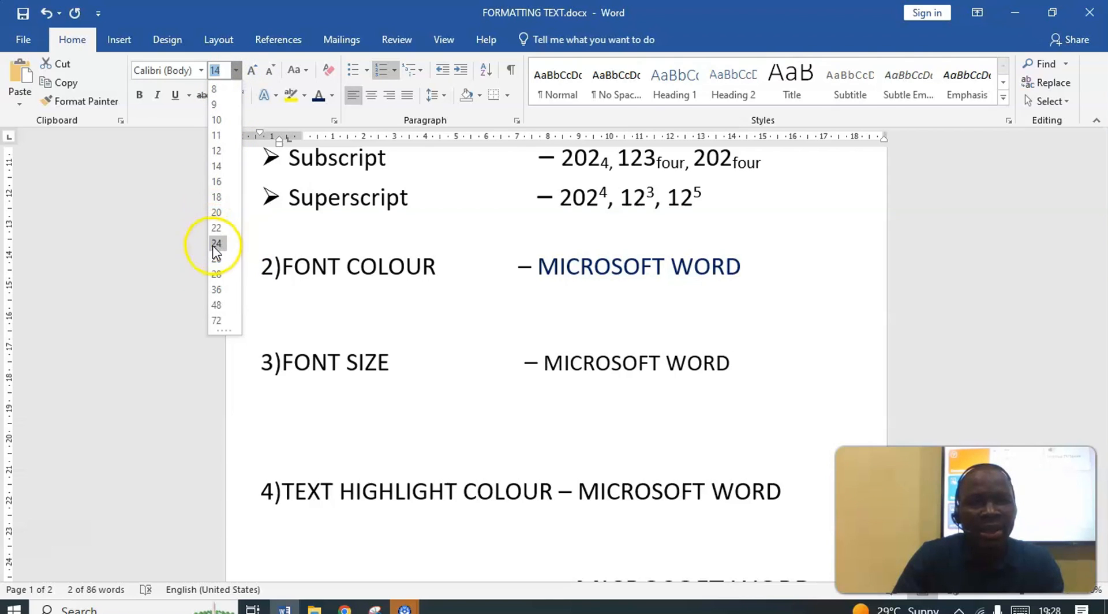
{"action": "left_click", "coordinate": [219, 261]}
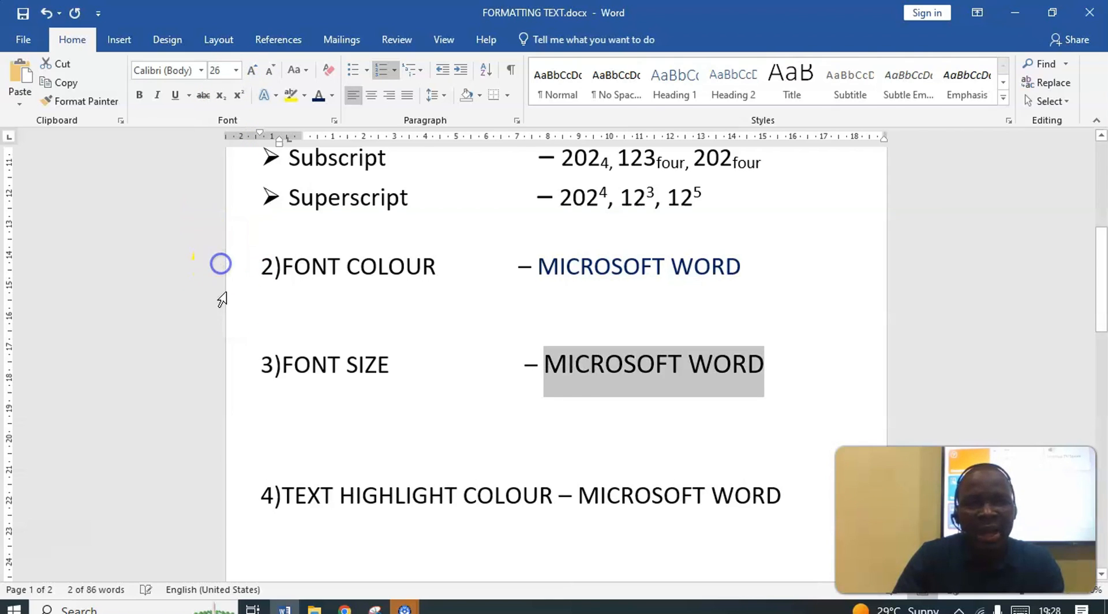
{"action": "left_click", "coordinate": [236, 71]}
{"action": "left_click", "coordinate": [220, 288]}
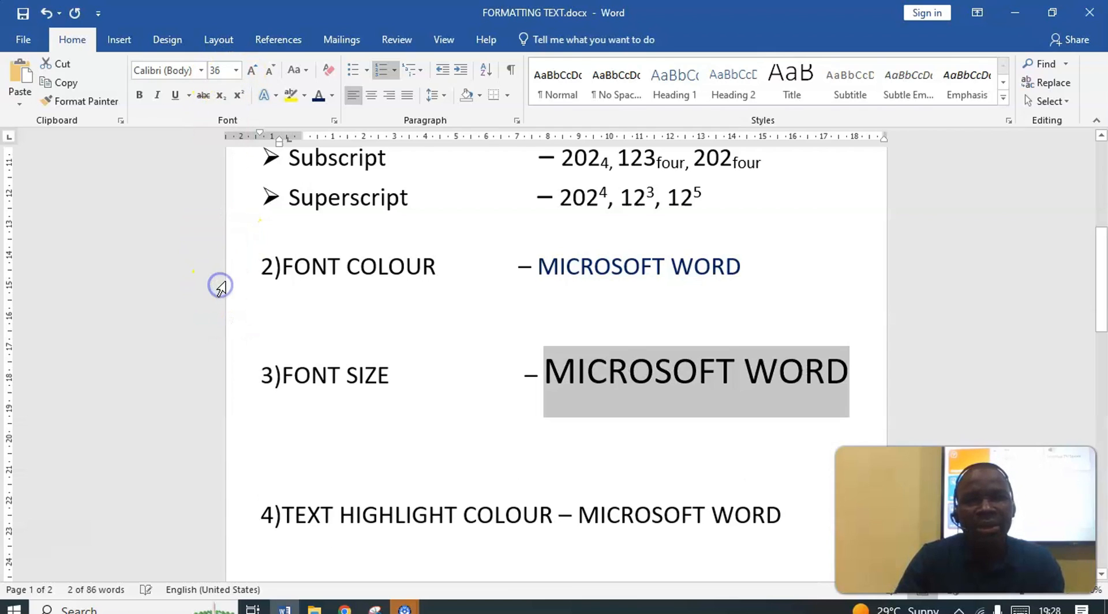
{"action": "left_click", "coordinate": [236, 70]}
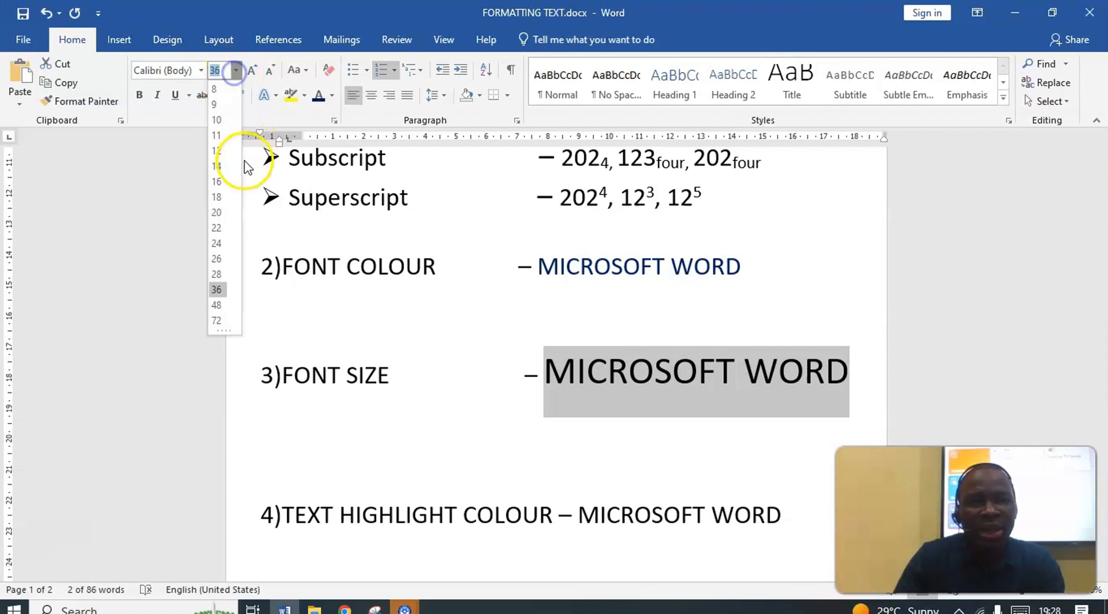
{"action": "left_click", "coordinate": [218, 197]}
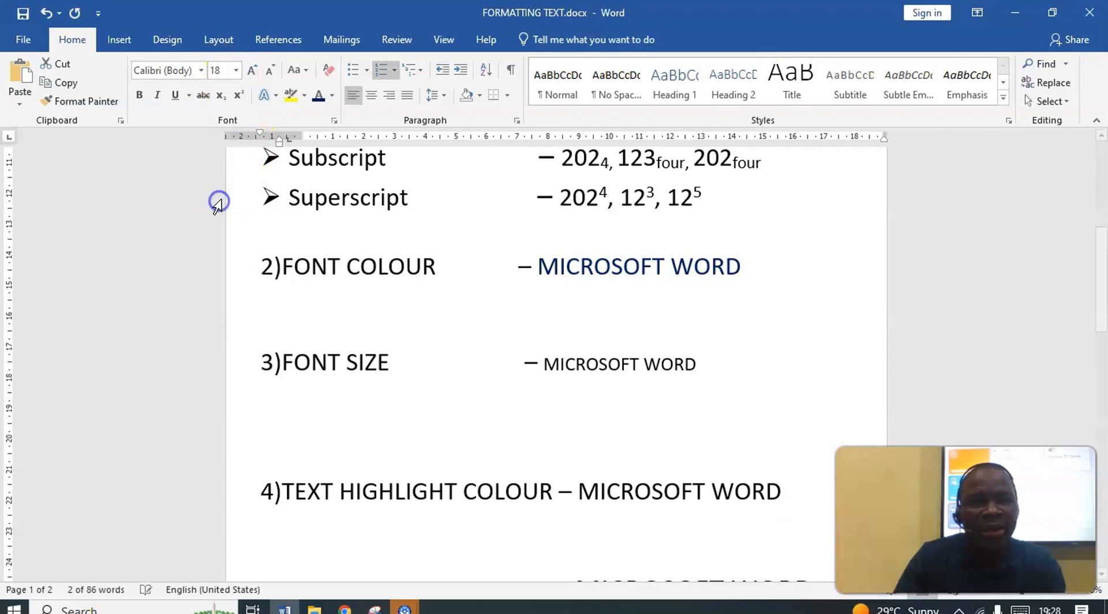
Increase the font size of MICROSOFT WORD on the FONT SIZE line step by step, and reduce it slightly again
{"action": "left_click", "coordinate": [252, 71]}
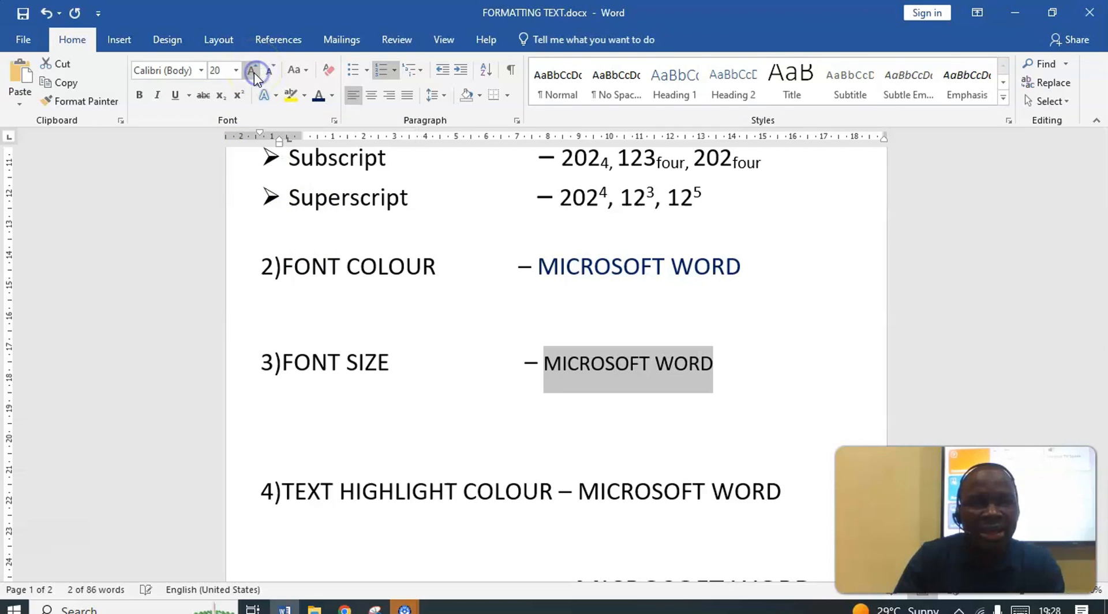
{"action": "left_click", "coordinate": [253, 71]}
{"action": "left_click", "coordinate": [253, 71]}
{"action": "left_click", "coordinate": [252, 71]}
{"action": "left_click", "coordinate": [253, 71]}
{"action": "left_click", "coordinate": [253, 70]}
{"action": "left_click", "coordinate": [271, 73]}
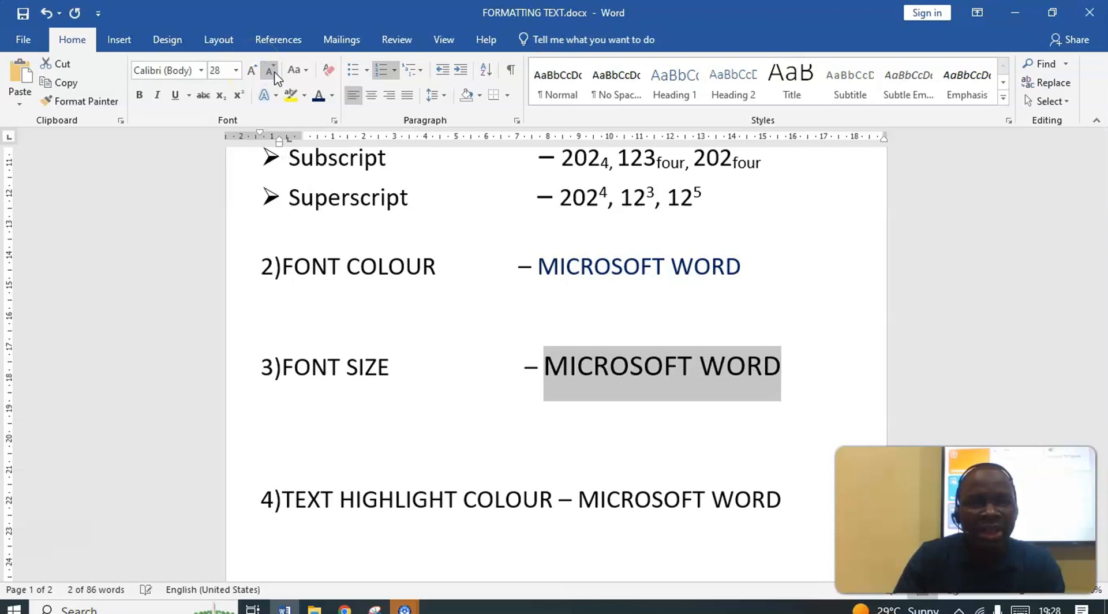
{"action": "left_click", "coordinate": [271, 73]}
{"action": "left_click", "coordinate": [271, 73]}
Step the font size of MICROSOFT WORD on the FONT SIZE line up to 48, and step it back down to 24
{"action": "left_click", "coordinate": [254, 74]}
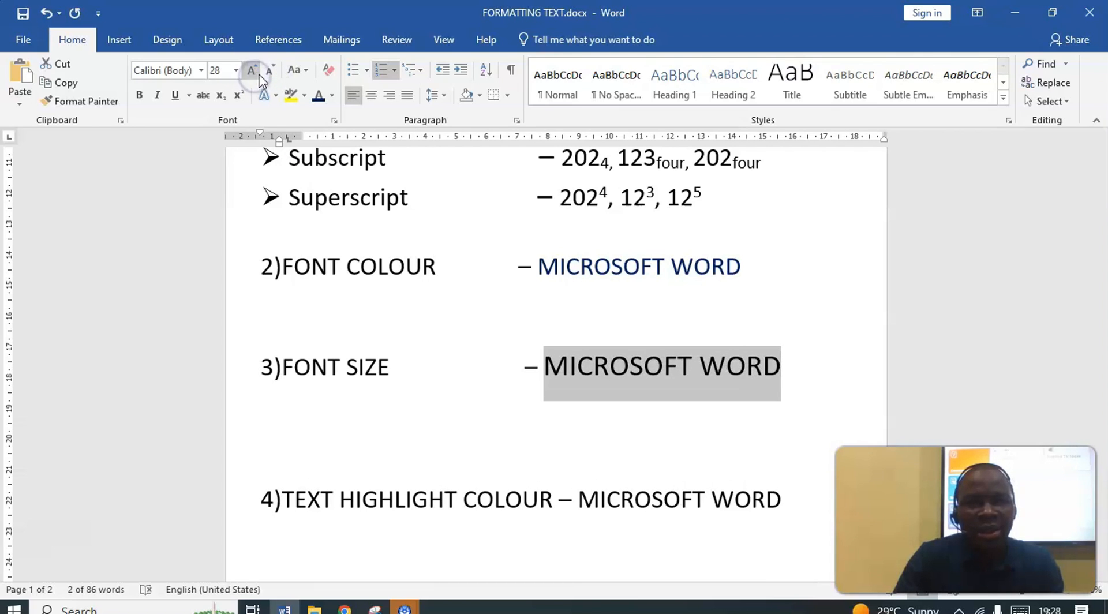
{"action": "left_click", "coordinate": [254, 72]}
{"action": "left_click", "coordinate": [254, 72]}
{"action": "left_click", "coordinate": [254, 73]}
{"action": "left_click", "coordinate": [254, 72]}
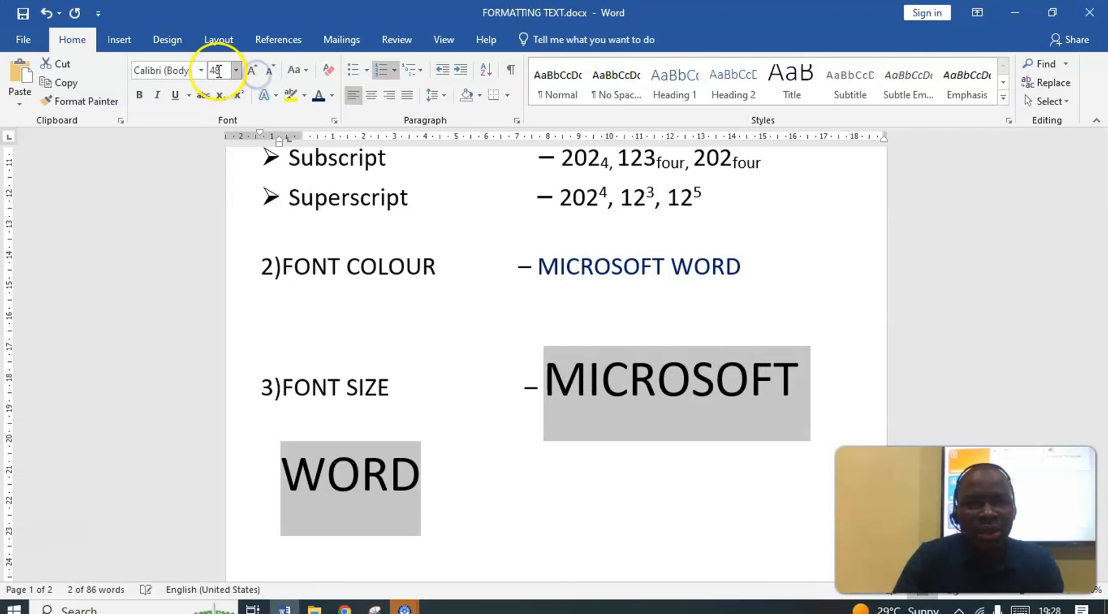
{"action": "left_click", "coordinate": [268, 72]}
{"action": "left_click", "coordinate": [268, 72]}
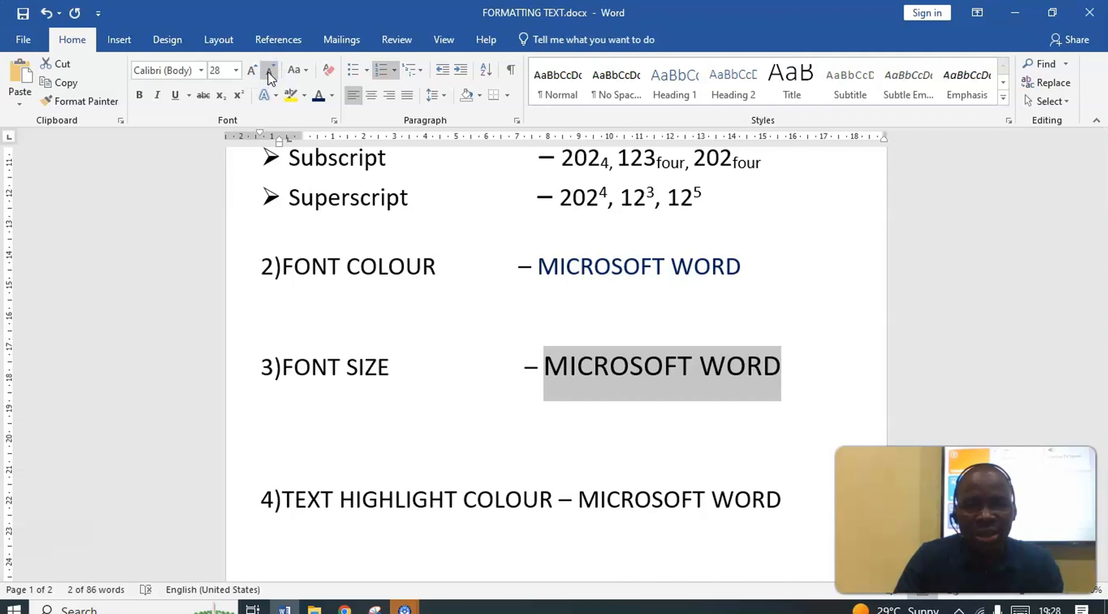
{"action": "left_click", "coordinate": [269, 72]}
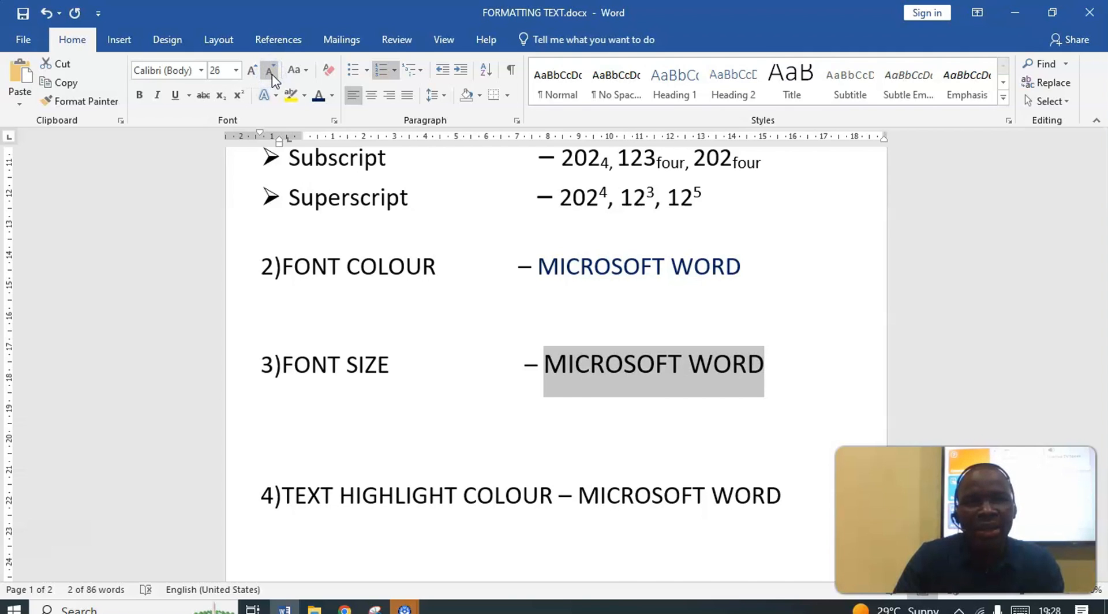
{"action": "left_click", "coordinate": [268, 72]}
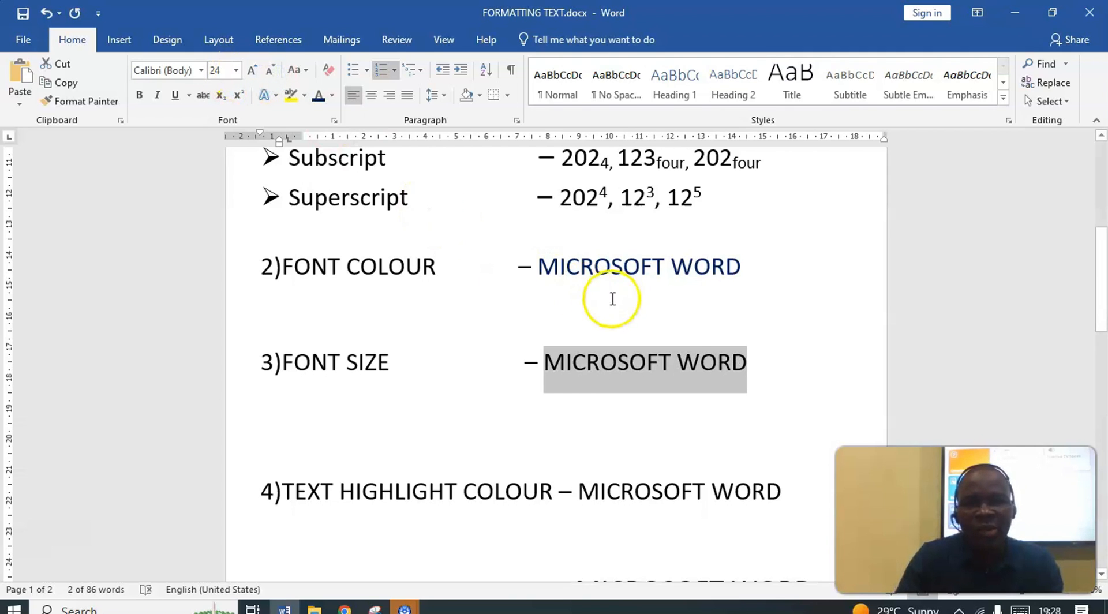
Highlight MICROSOFT WORD on the TEXT HIGHLIGHT COLOUR line in red, and change the highlight to blue
{"action": "scroll", "coordinate": [612, 299], "scroll_direction": "down", "scroll_amount": 3}
{"action": "left_click_drag", "start_coordinate": [808, 335], "coordinate": [623, 335]}
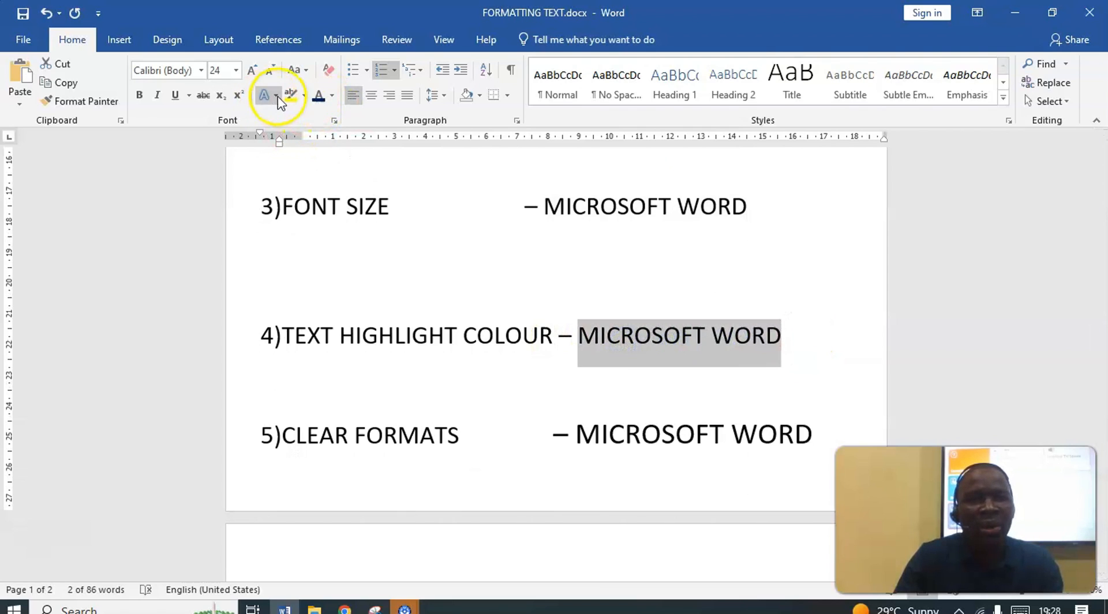
{"action": "left_click", "coordinate": [305, 97]}
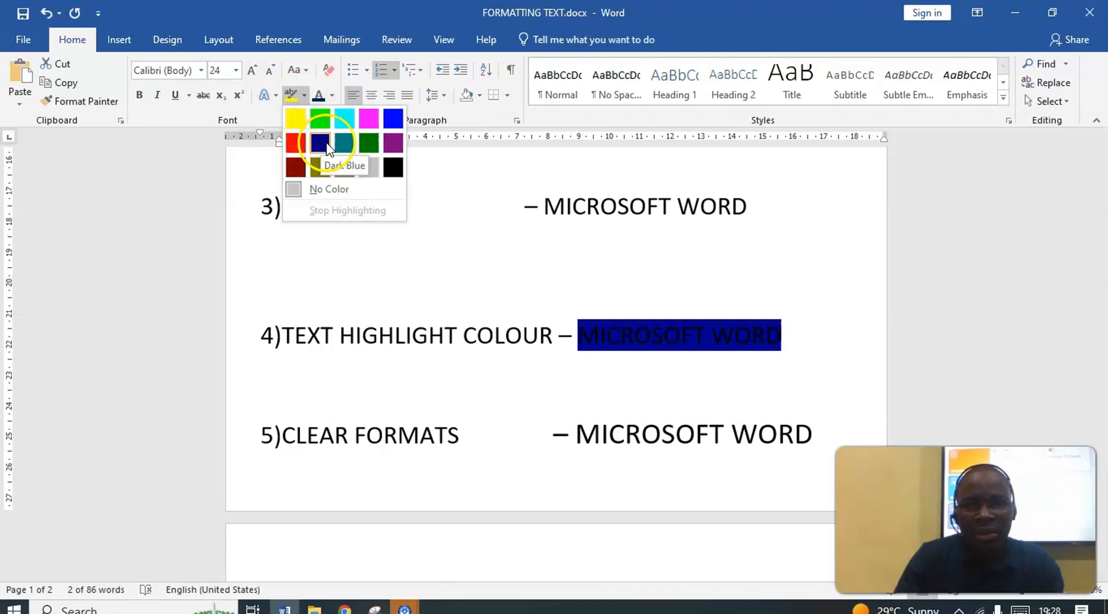
{"action": "left_click", "coordinate": [295, 144]}
{"action": "left_click", "coordinate": [304, 97]}
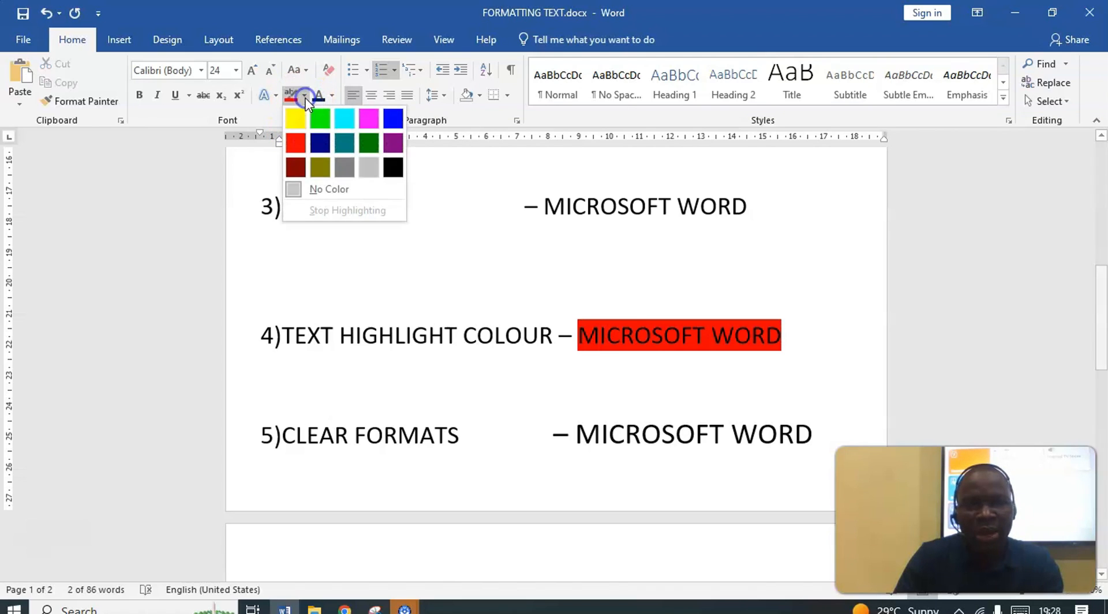
{"action": "left_click", "coordinate": [392, 118]}
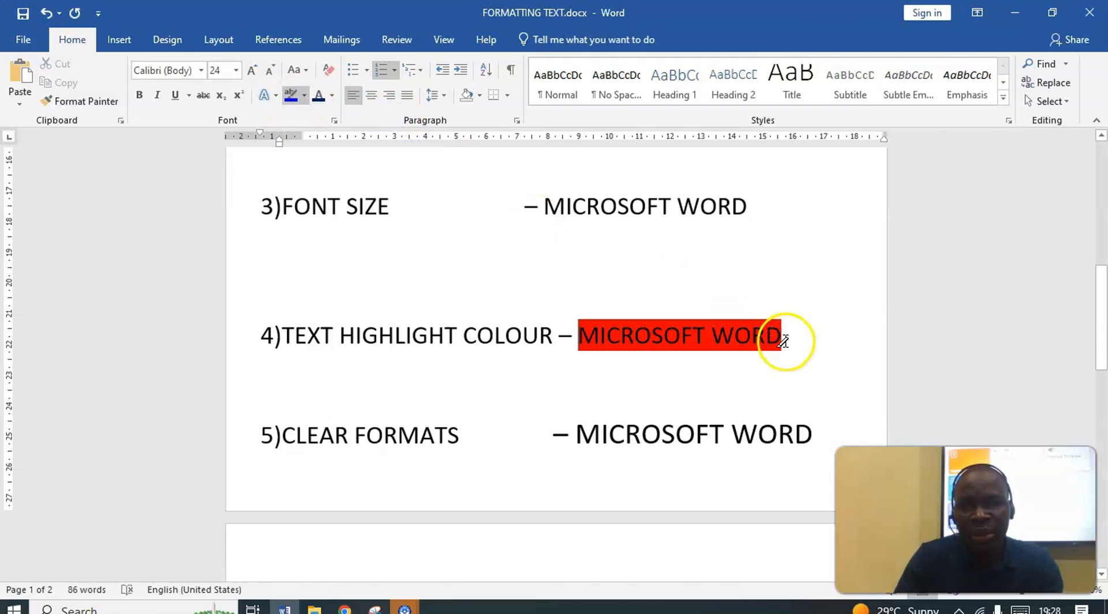
{"action": "left_click_drag", "start_coordinate": [779, 337], "coordinate": [606, 328]}
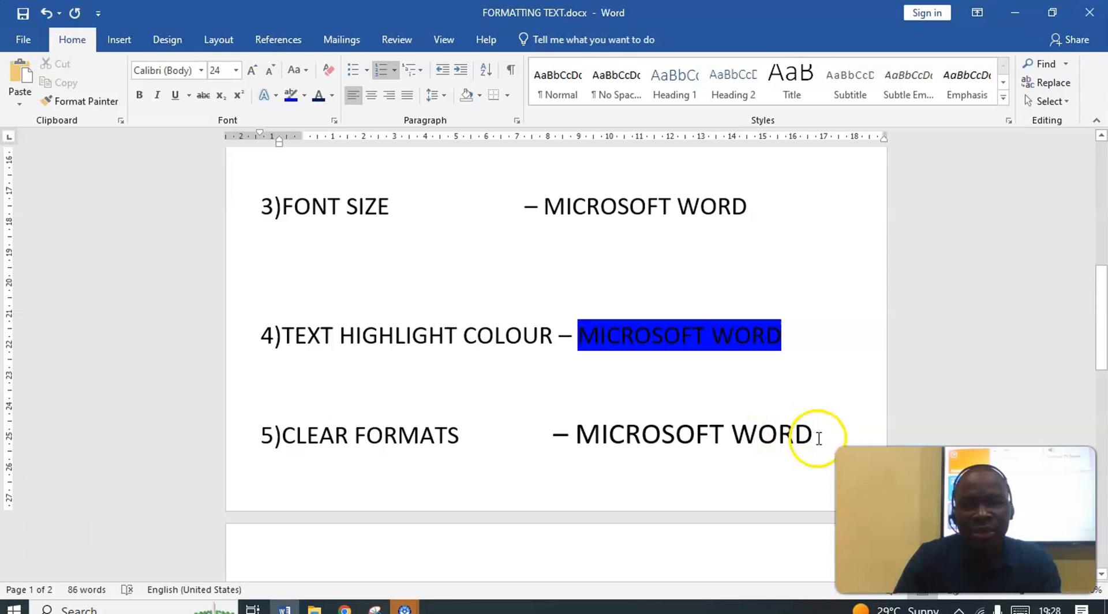
Highlight MICROSOFT WORD on the CLEAR FORMATS line in bright green
{"action": "left_click_drag", "start_coordinate": [819, 438], "coordinate": [638, 425]}
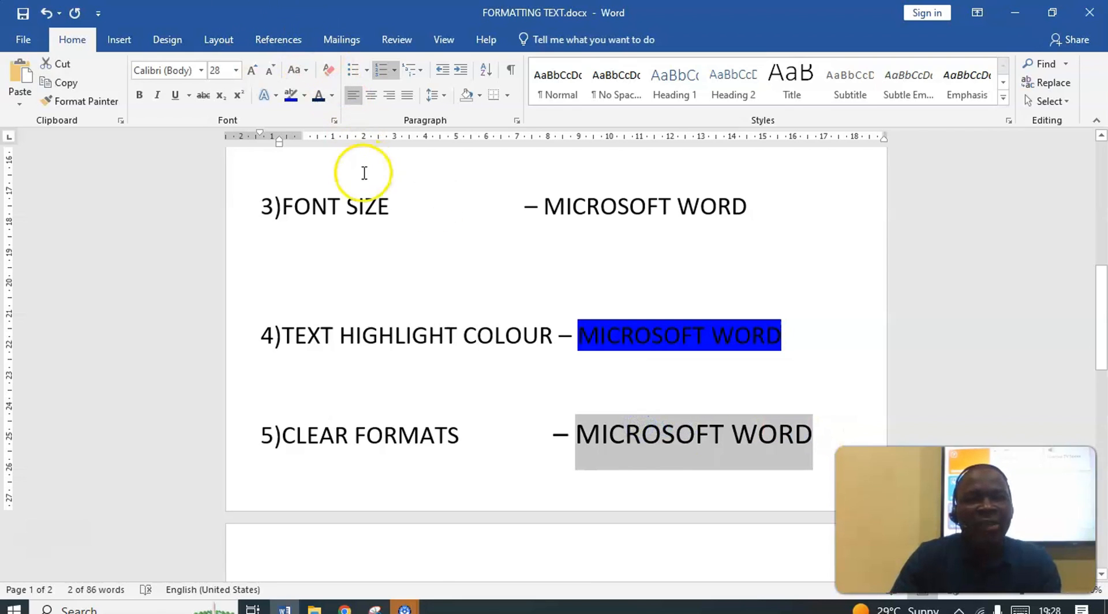
{"action": "left_click", "coordinate": [305, 96]}
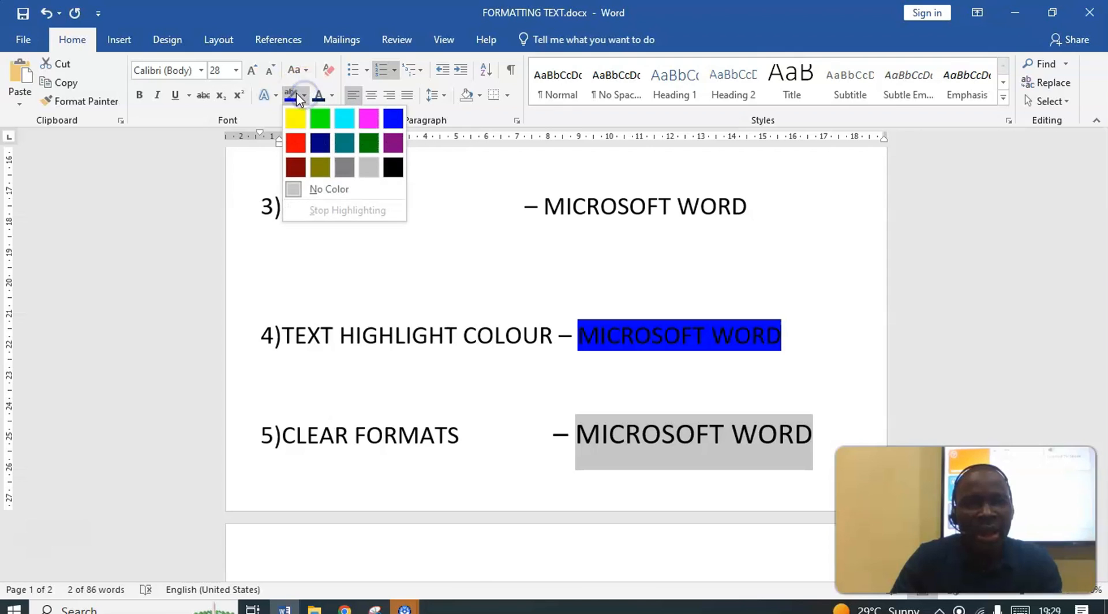
{"action": "left_click", "coordinate": [320, 118]}
{"action": "left_click", "coordinate": [745, 333]}
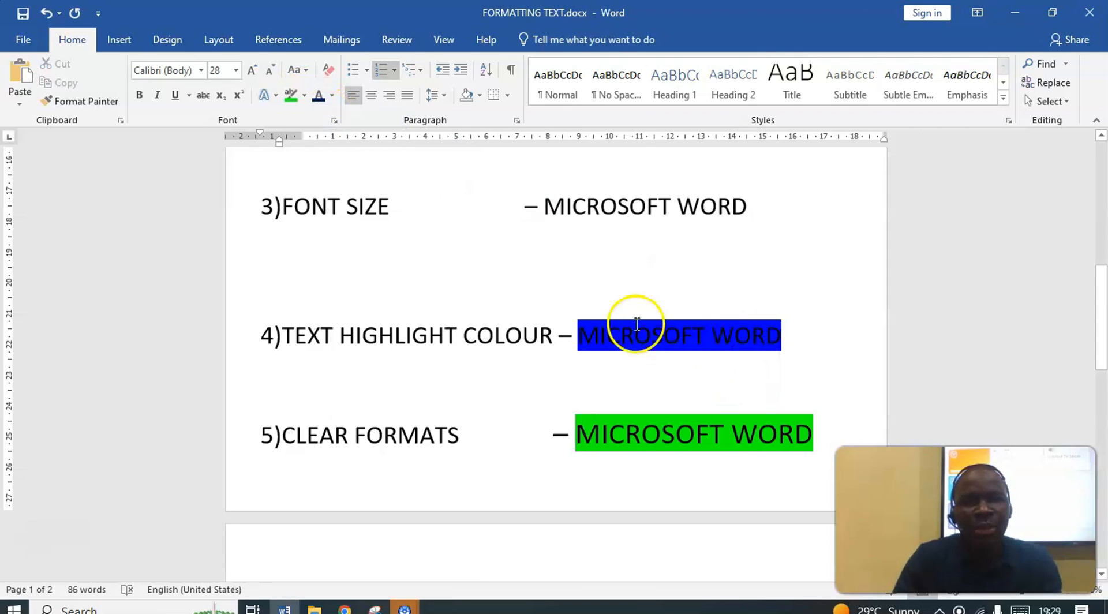
Clear all formatting from the CLEAR FORMATS line, and clear it separately from its MICROSOFT WORD text
{"action": "left_click", "coordinate": [330, 72]}
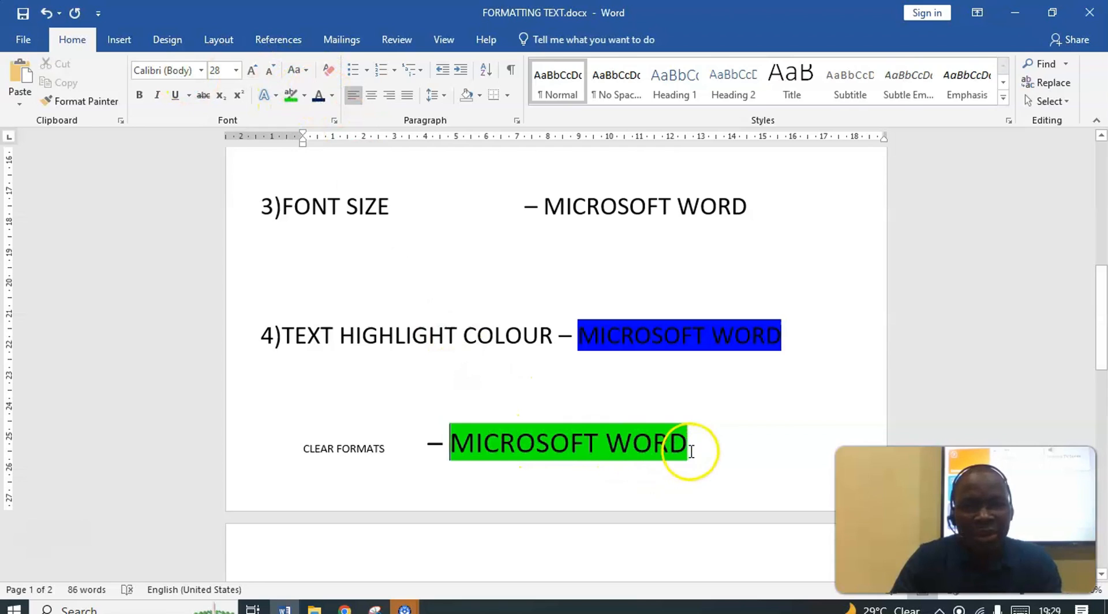
{"action": "left_click_drag", "start_coordinate": [687, 446], "coordinate": [487, 430]}
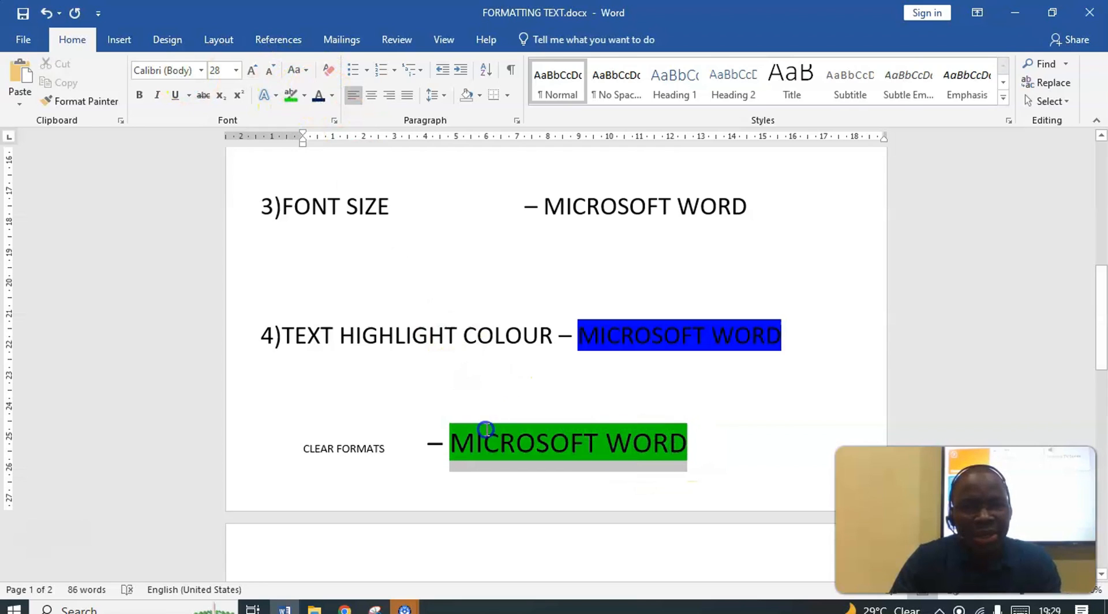
{"action": "left_click", "coordinate": [330, 71]}
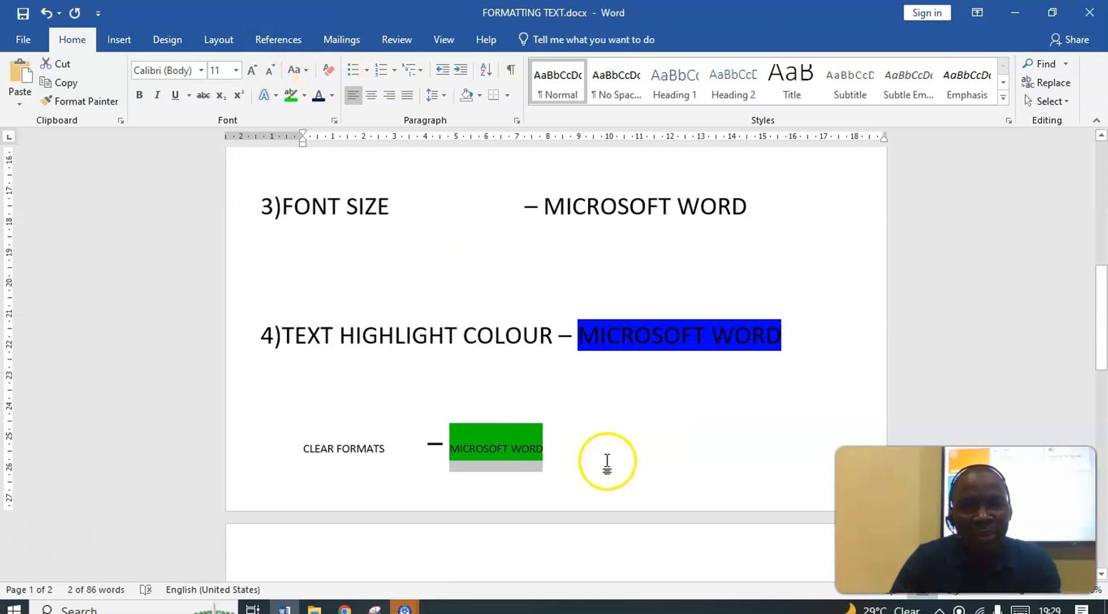
{"action": "left_click", "coordinate": [581, 448]}
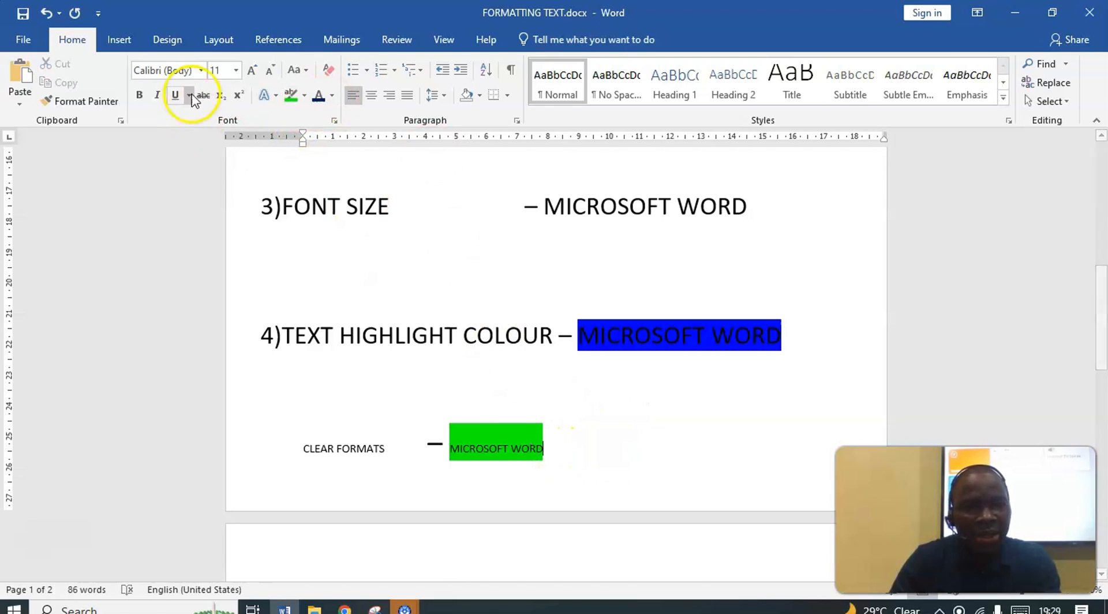
Undo the clearing of formatting on the whole CLEAR FORMATS line, including its MICROSOFT WORD text
{"action": "left_click", "coordinate": [46, 14]}
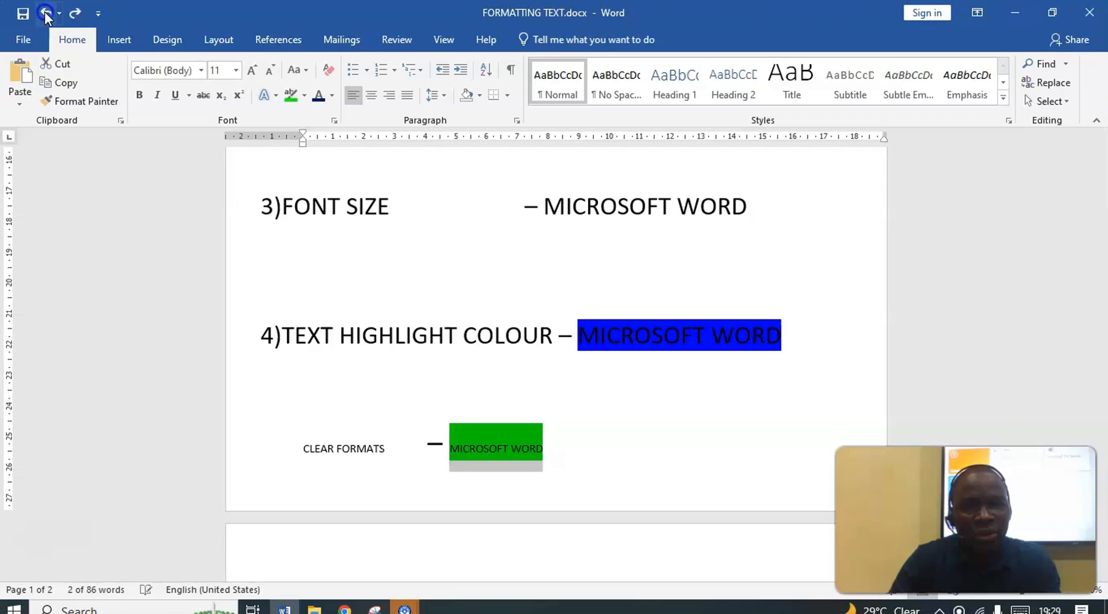
{"action": "left_click", "coordinate": [46, 14]}
{"action": "left_click", "coordinate": [49, 15]}
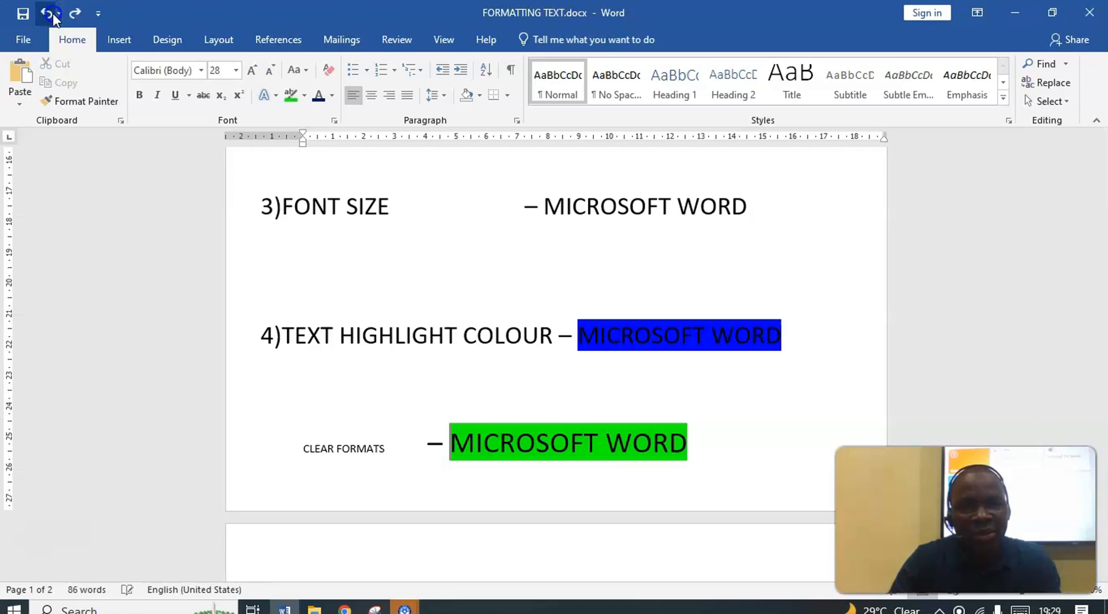
{"action": "left_click", "coordinate": [53, 16]}
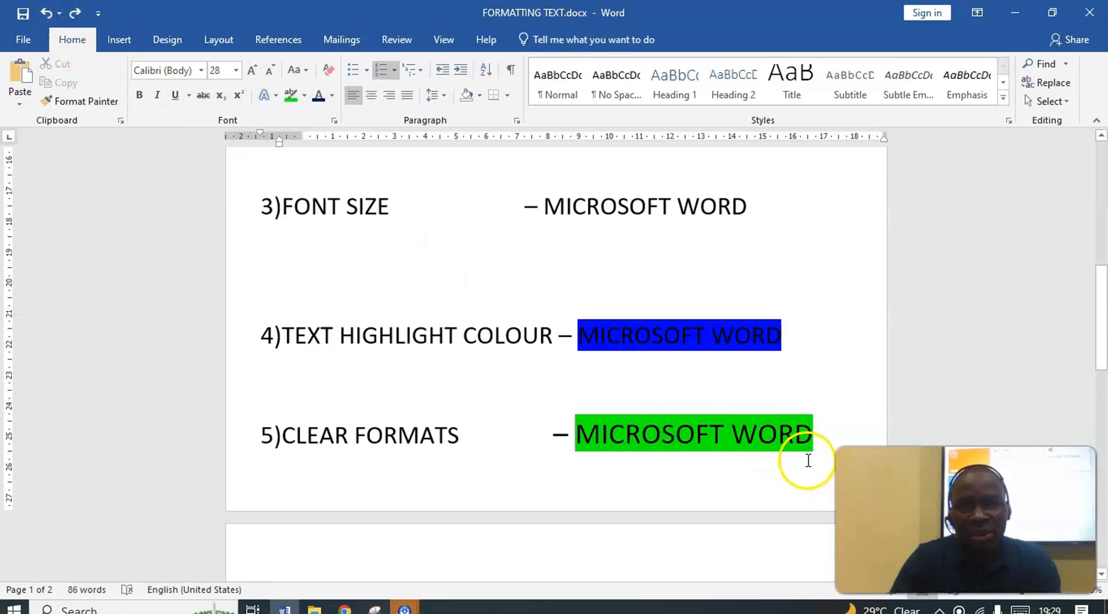
Clear all formatting from only the MICROSOFT WORD text on the CLEAR FORMATS line, and reselect it to clear it again
{"action": "left_click_drag", "start_coordinate": [820, 434], "coordinate": [650, 434]}
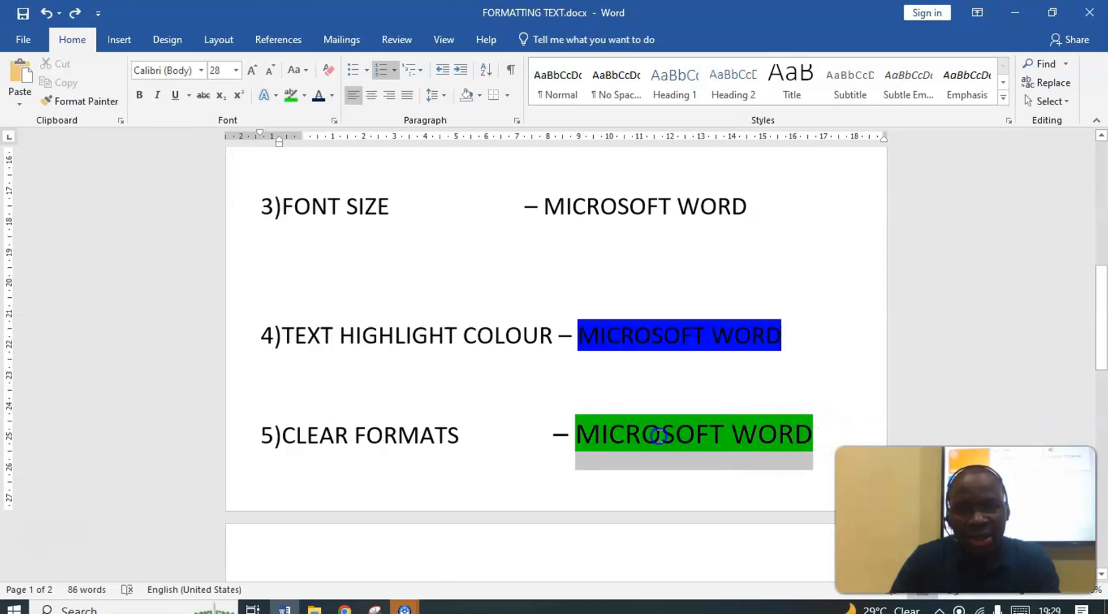
{"action": "left_click", "coordinate": [328, 67]}
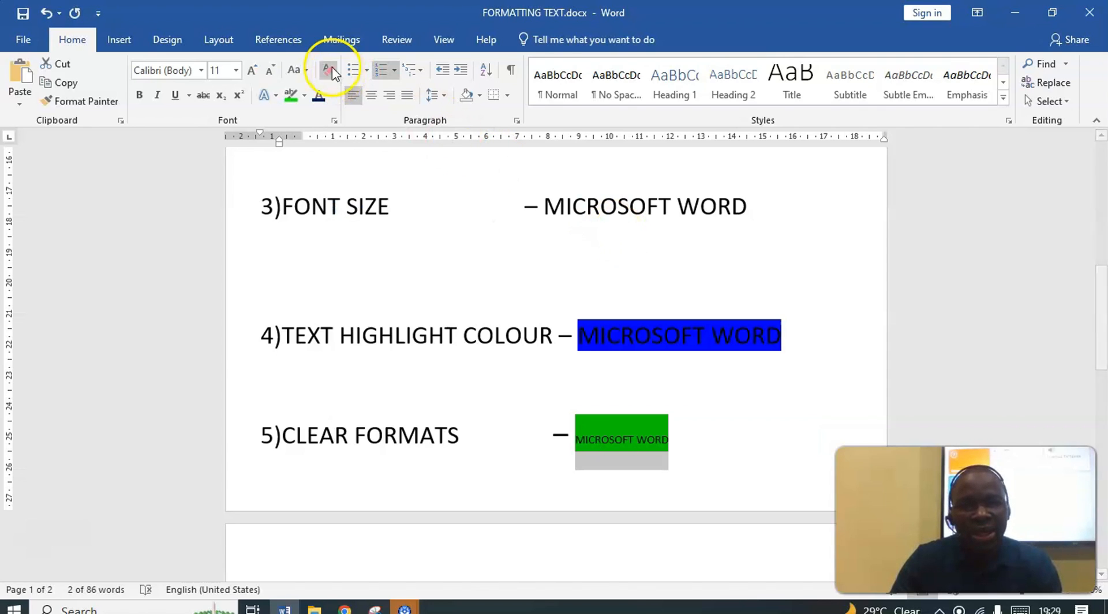
{"action": "left_click", "coordinate": [682, 443]}
{"action": "left_click_drag", "start_coordinate": [588, 434], "coordinate": [668, 440]}
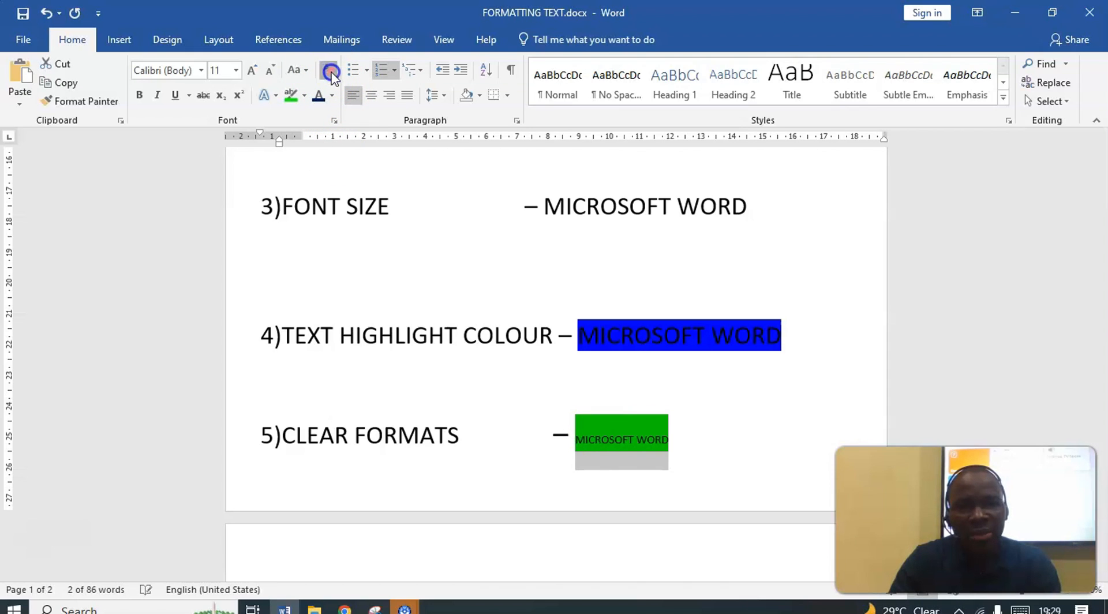
Clear all formatting from the blue-highlighted MICROSOFT WORD on the TEXT HIGHLIGHT COLOUR line
{"action": "left_click", "coordinate": [841, 388]}
{"action": "left_click_drag", "start_coordinate": [782, 342], "coordinate": [594, 330]}
{"action": "left_click", "coordinate": [328, 70]}
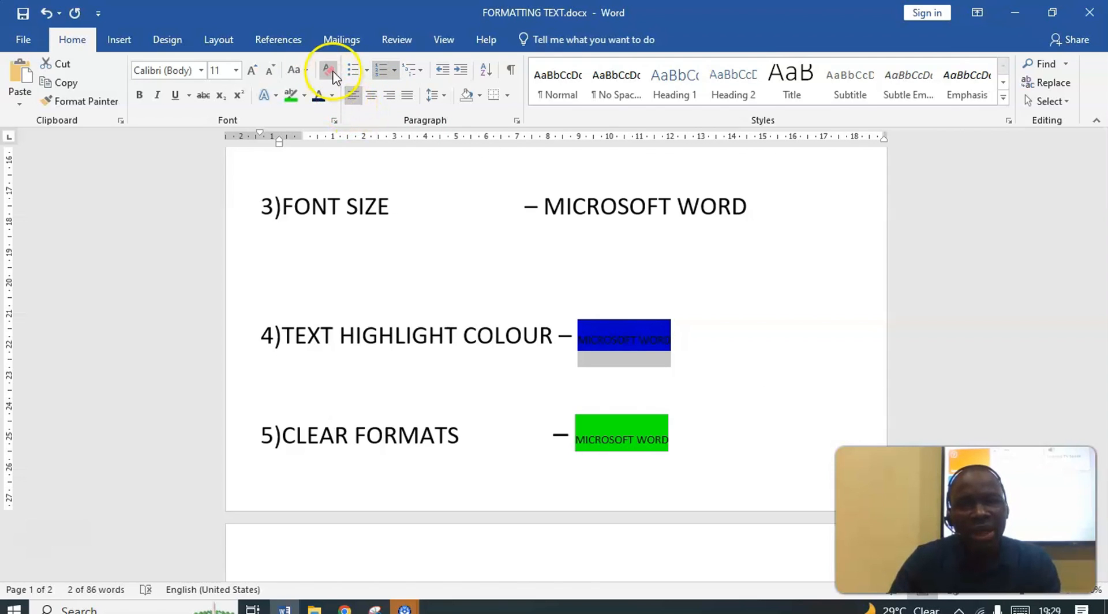
Undo the clearing of formatting on the MICROSOFT WORD texts of the TEXT HIGHLIGHT COLOUR and CLEAR FORMATS lines
{"action": "left_click", "coordinate": [635, 443]}
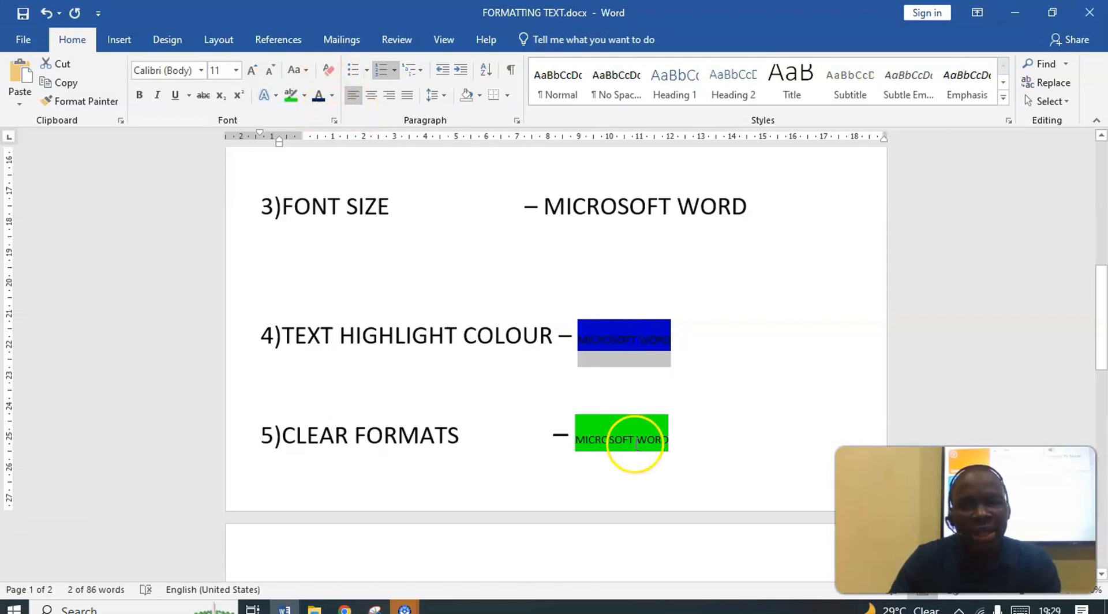
{"action": "left_click", "coordinate": [41, 13]}
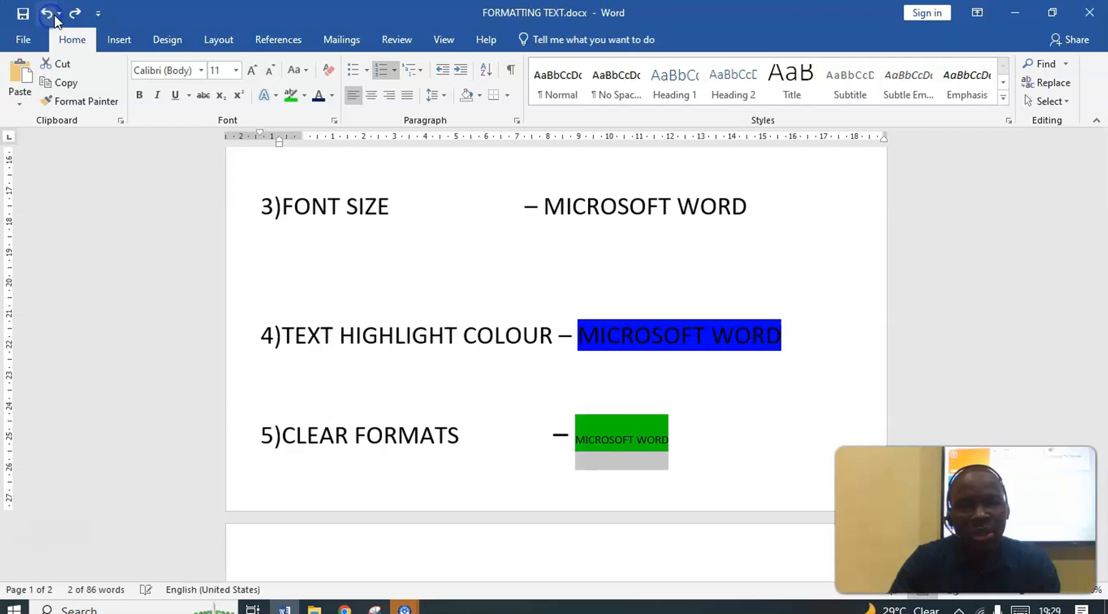
{"action": "left_click", "coordinate": [59, 13]}
{"action": "left_click", "coordinate": [51, 14]}
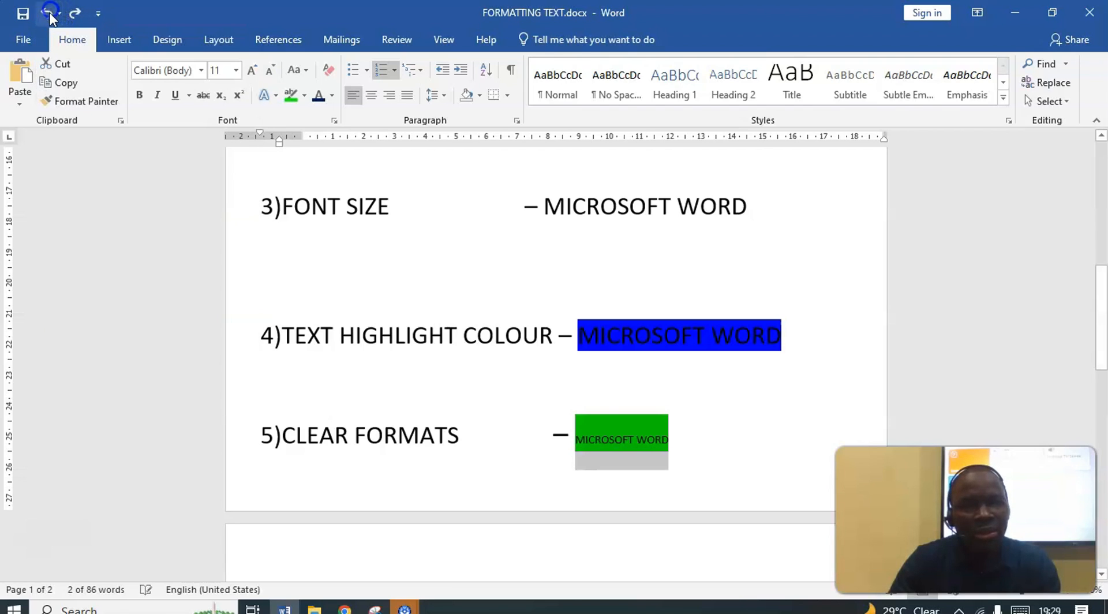
{"action": "left_click", "coordinate": [49, 15]}
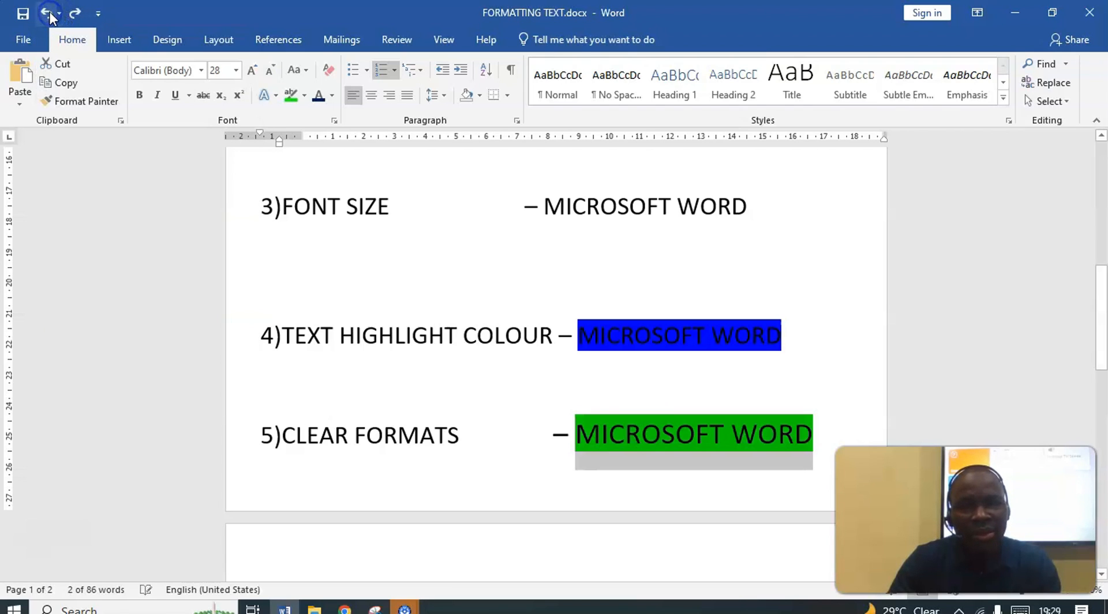
{"action": "left_click", "coordinate": [818, 431]}
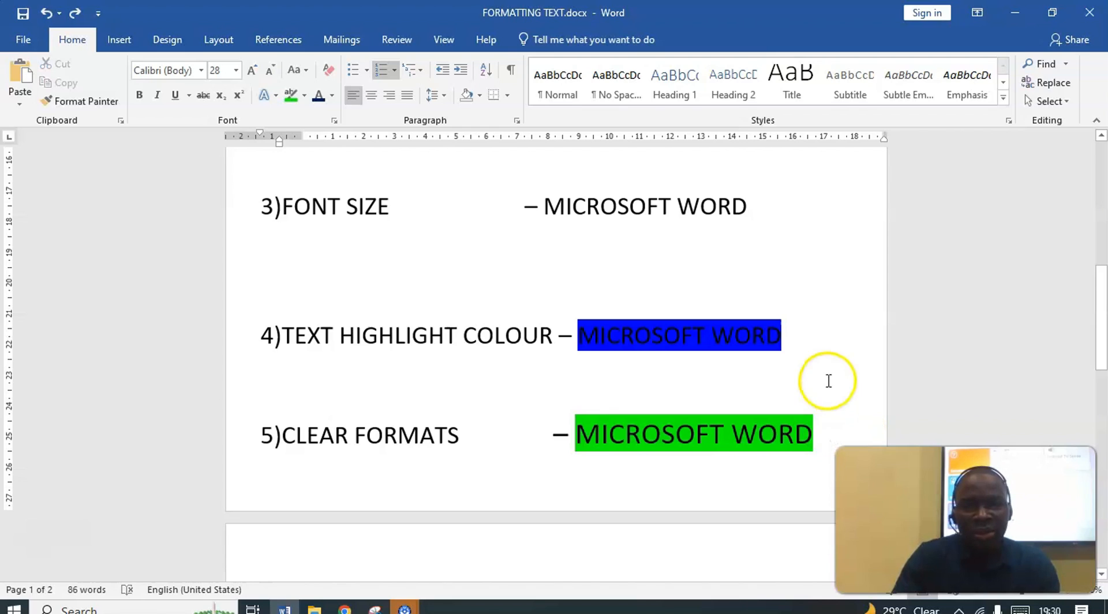
Remove the green highlight from MICROSOFT WORD on the CLEAR FORMATS line by setting its highlight to No Color
{"action": "scroll", "coordinate": [829, 383], "scroll_direction": "down", "scroll_amount": 1}
{"action": "left_click_drag", "start_coordinate": [826, 401], "coordinate": [650, 396]}
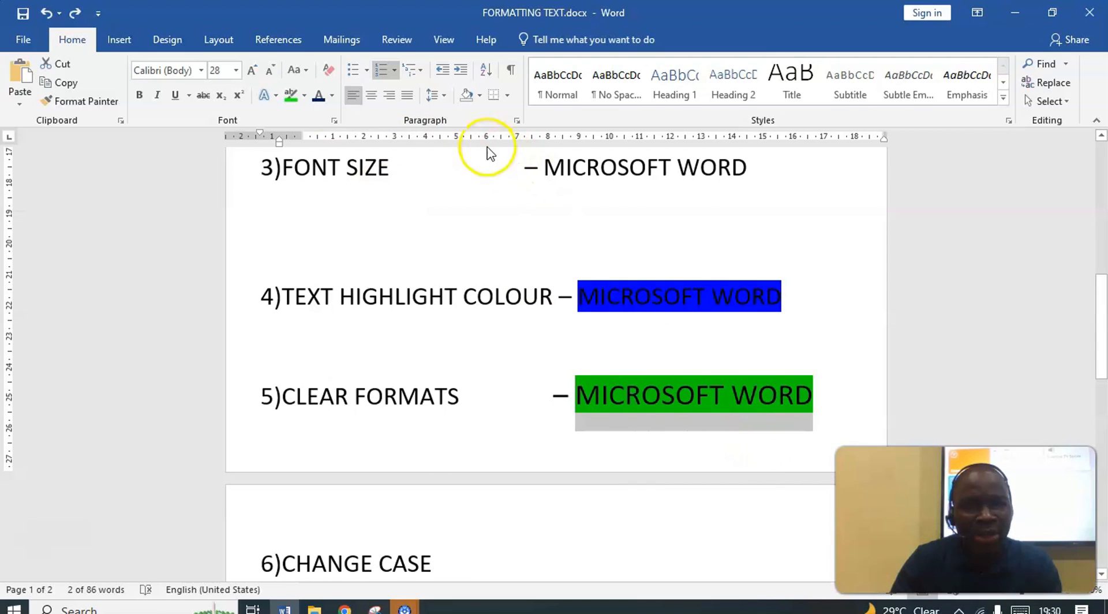
{"action": "left_click", "coordinate": [304, 96]}
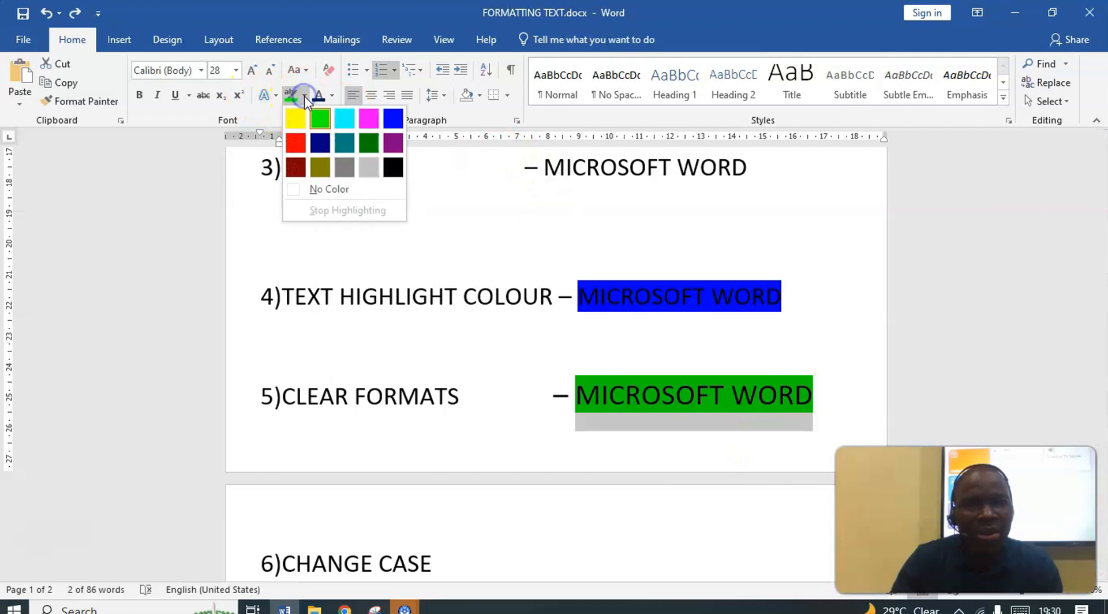
{"action": "left_click", "coordinate": [324, 184]}
{"action": "left_click", "coordinate": [583, 231]}
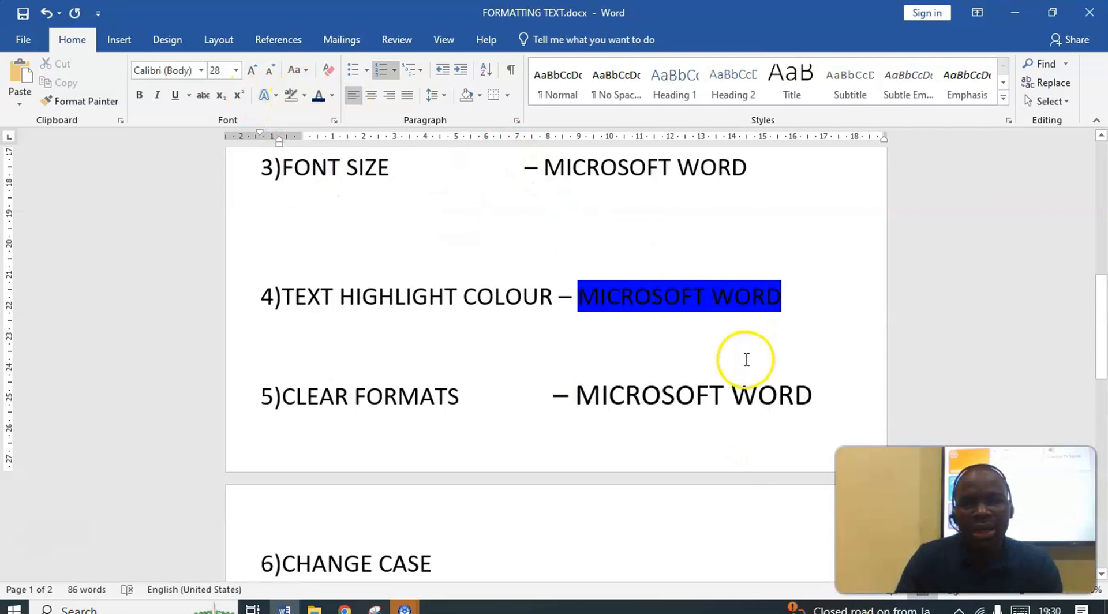
Change the text "This is Microsoft word." on the Sentence case line under CHANGE CASE to lowercase
{"action": "scroll", "coordinate": [745, 355], "scroll_direction": "down", "scroll_amount": 3}
{"action": "scroll", "coordinate": [492, 428], "scroll_direction": "down", "scroll_amount": 3}
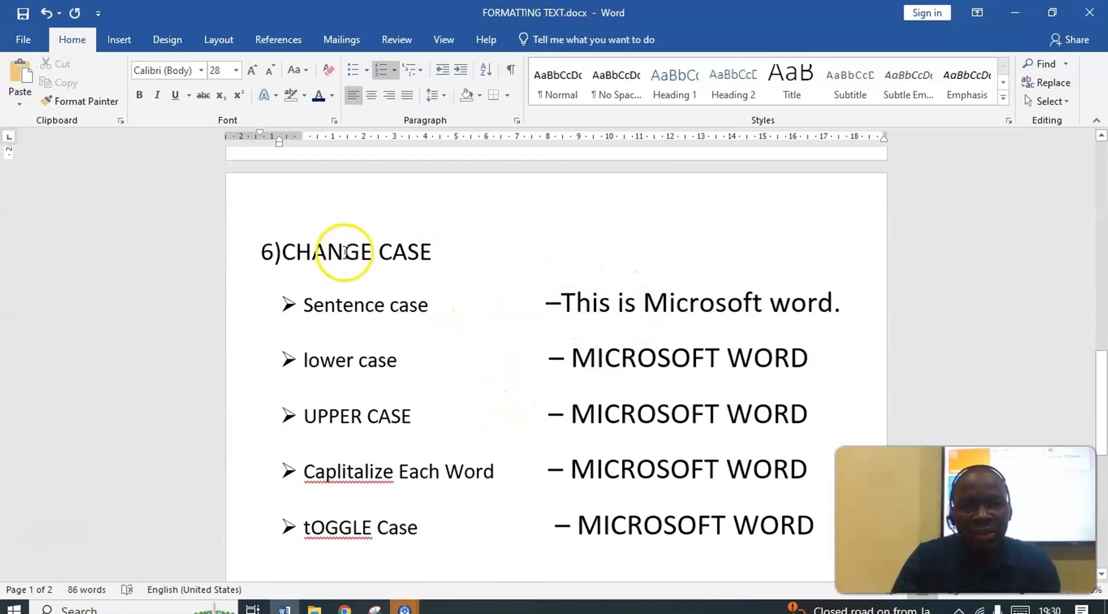
{"action": "left_click", "coordinate": [304, 69]}
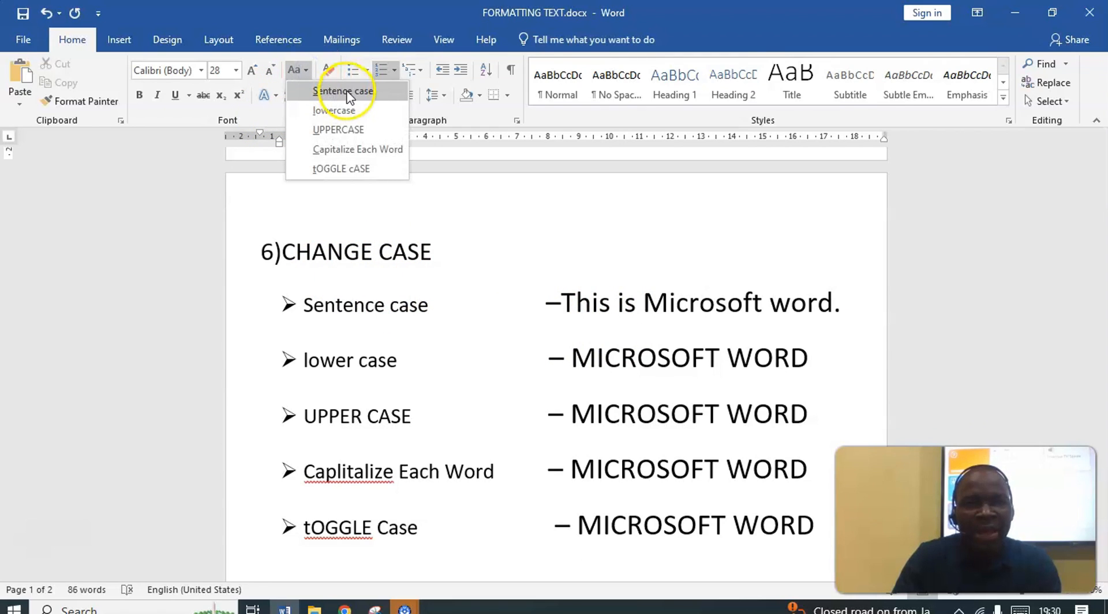
{"action": "left_click", "coordinate": [842, 304]}
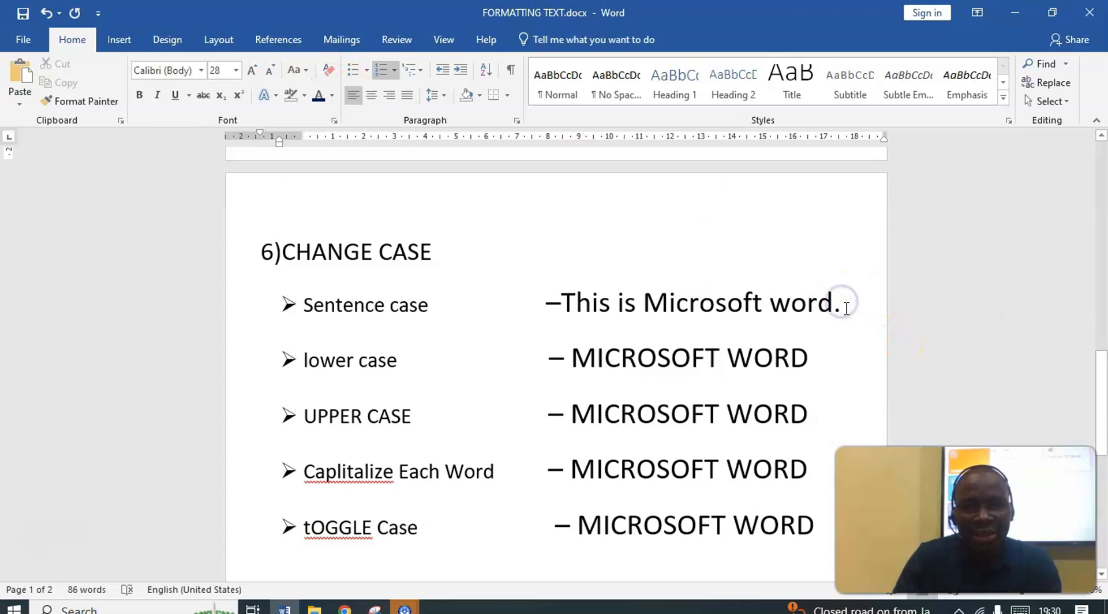
{"action": "left_click_drag", "start_coordinate": [842, 306], "coordinate": [570, 309]}
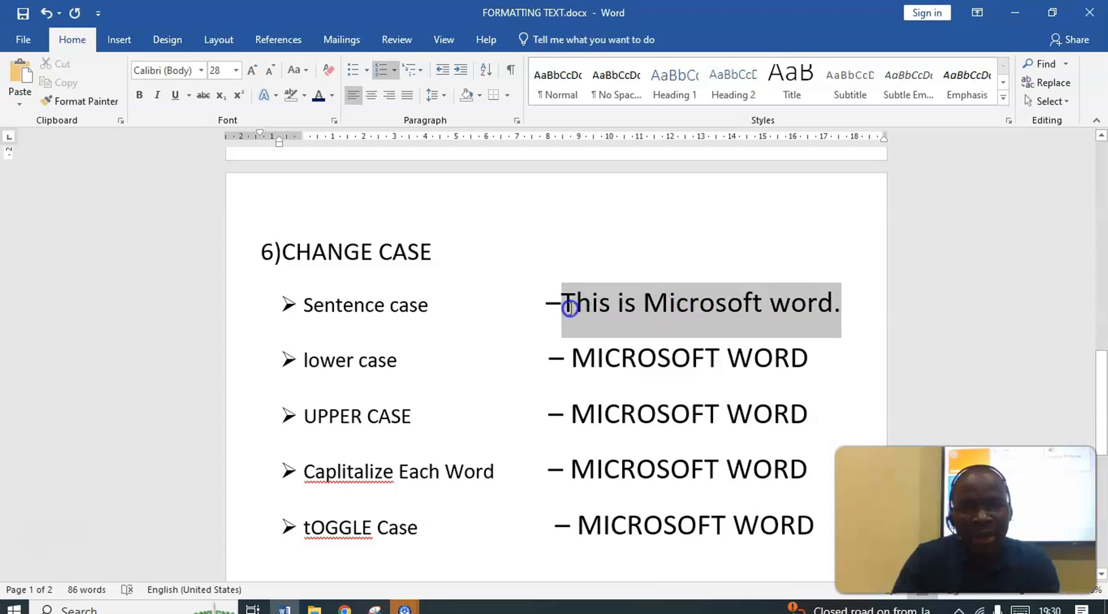
{"action": "left_click", "coordinate": [297, 70]}
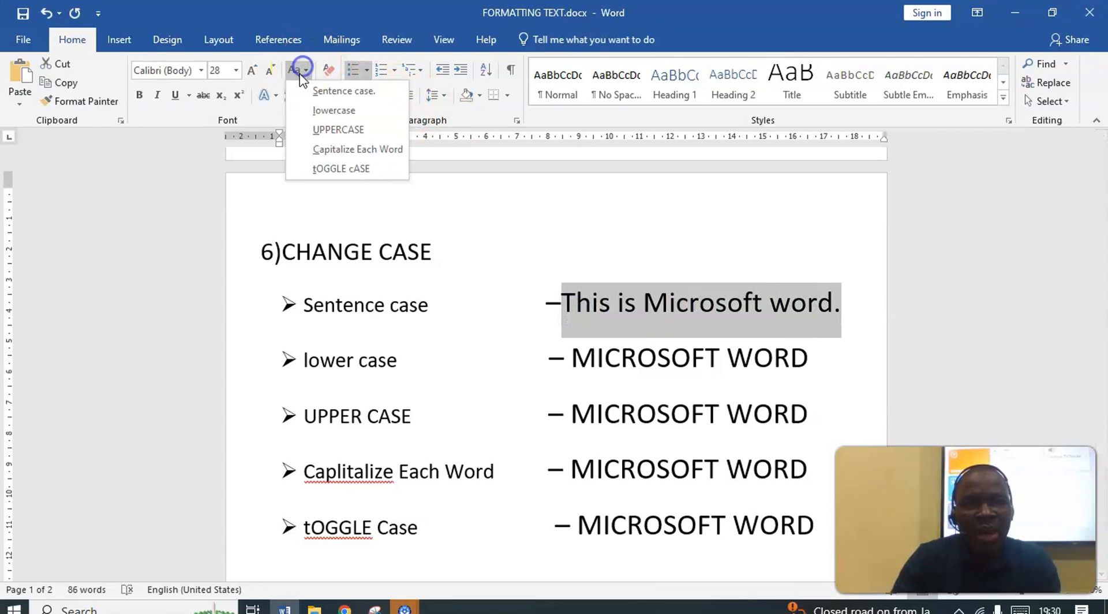
{"action": "left_click", "coordinate": [332, 111]}
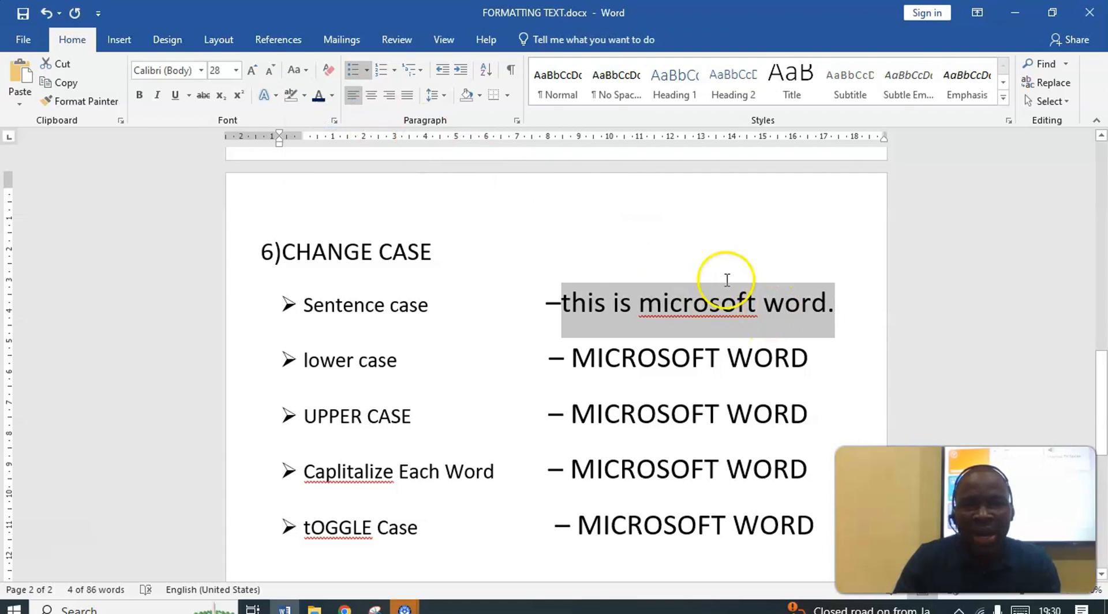
Try to convert the lowercase sentence on the Sentence case line to Sentence case, reselecting it between attempts
{"action": "left_click", "coordinate": [297, 69]}
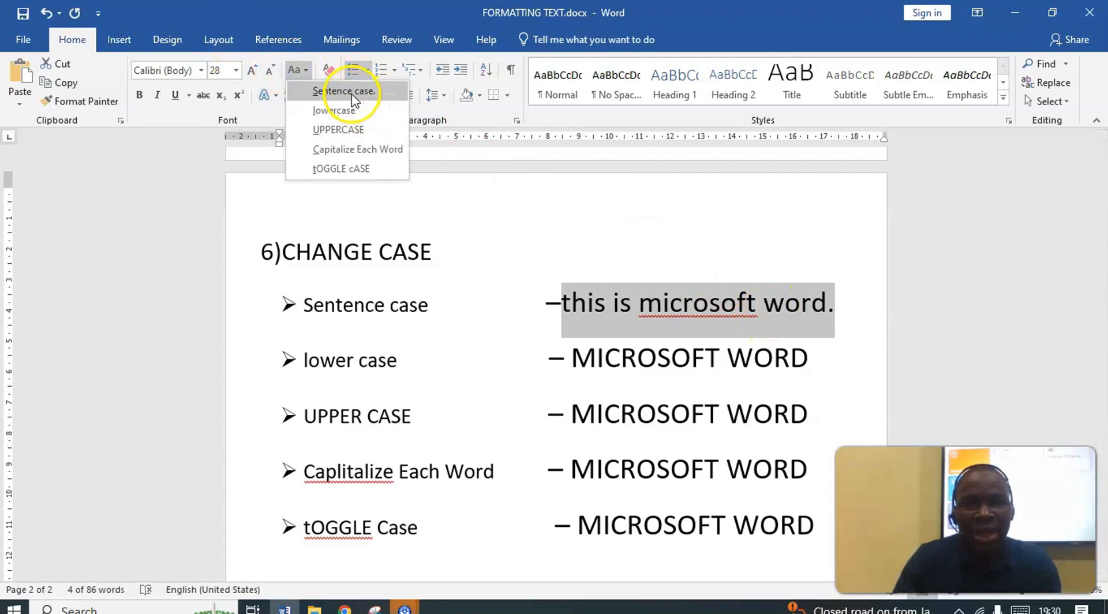
{"action": "left_click", "coordinate": [351, 92]}
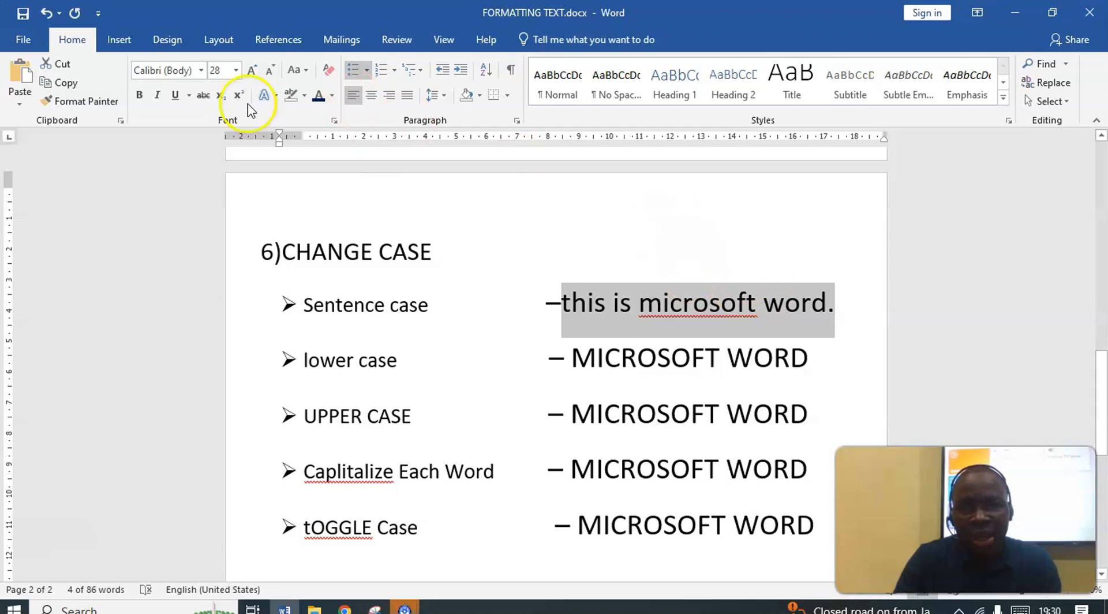
{"action": "left_click", "coordinate": [298, 71]}
{"action": "left_click", "coordinate": [318, 93]}
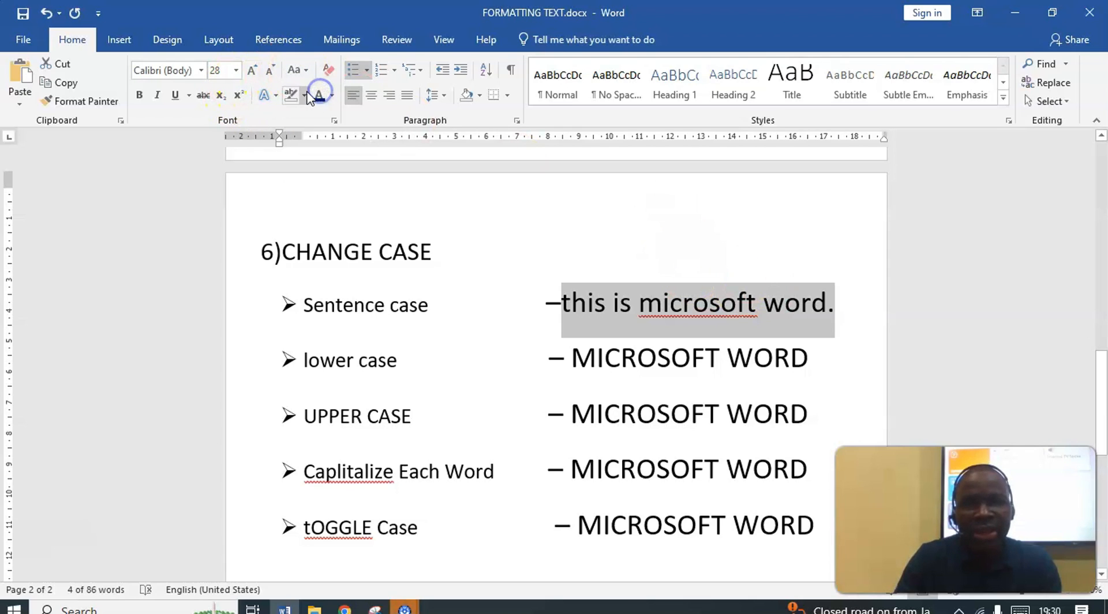
{"action": "left_click", "coordinate": [745, 299]}
{"action": "left_click_drag", "start_coordinate": [833, 306], "coordinate": [607, 297]}
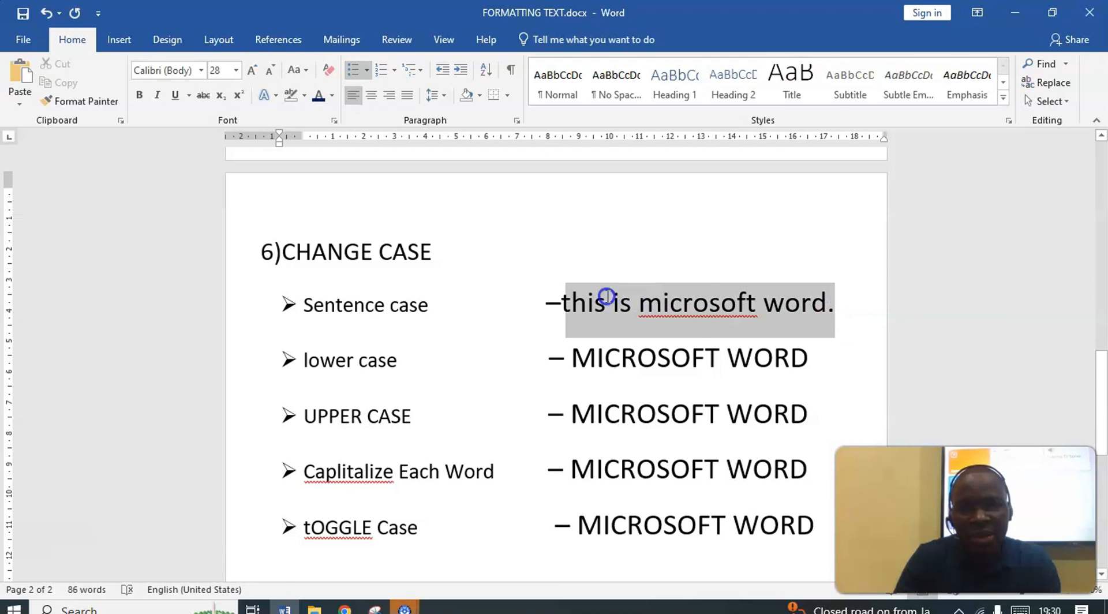
{"action": "left_click", "coordinate": [299, 71]}
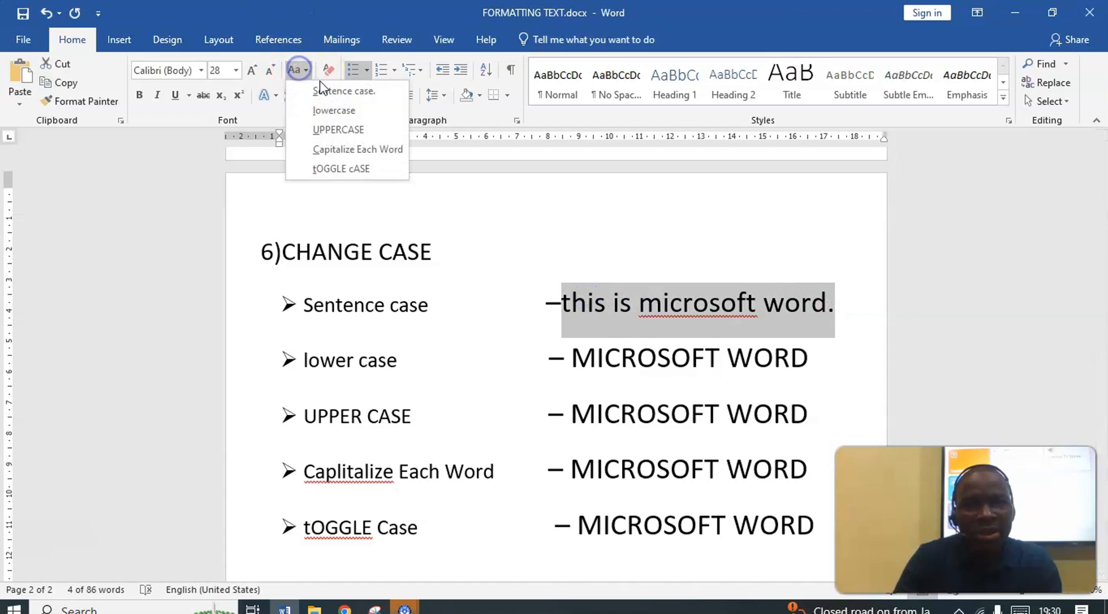
{"action": "left_click", "coordinate": [319, 90]}
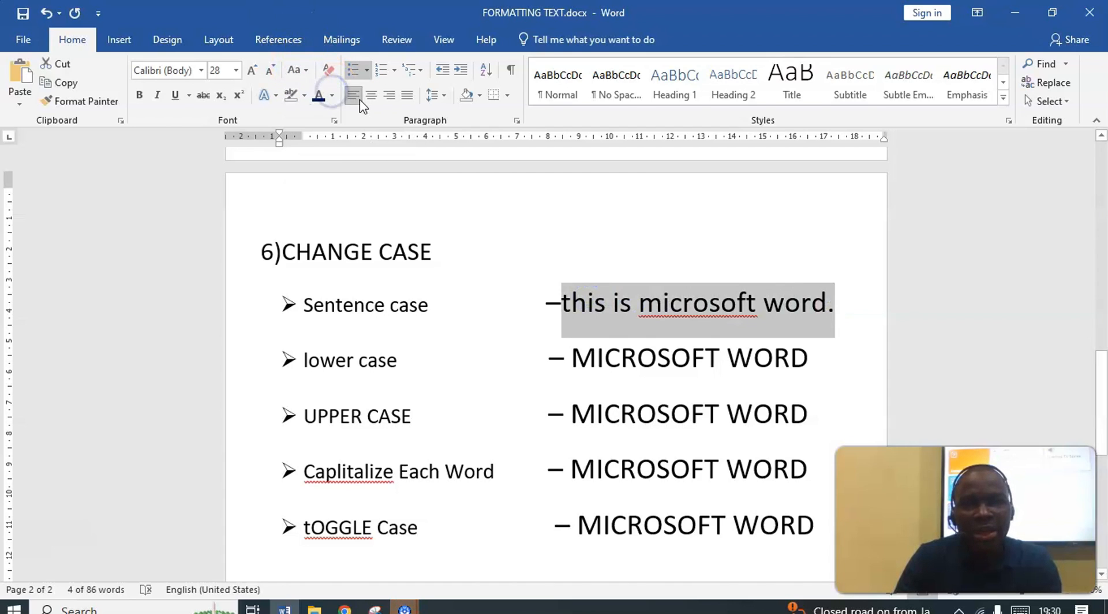
Change the sentence on the Sentence case line to UPPERCASE and try to convert that to Sentence case
{"action": "left_click", "coordinate": [639, 301]}
{"action": "left_click_drag", "start_coordinate": [564, 302], "coordinate": [838, 315]}
{"action": "left_click", "coordinate": [299, 70]}
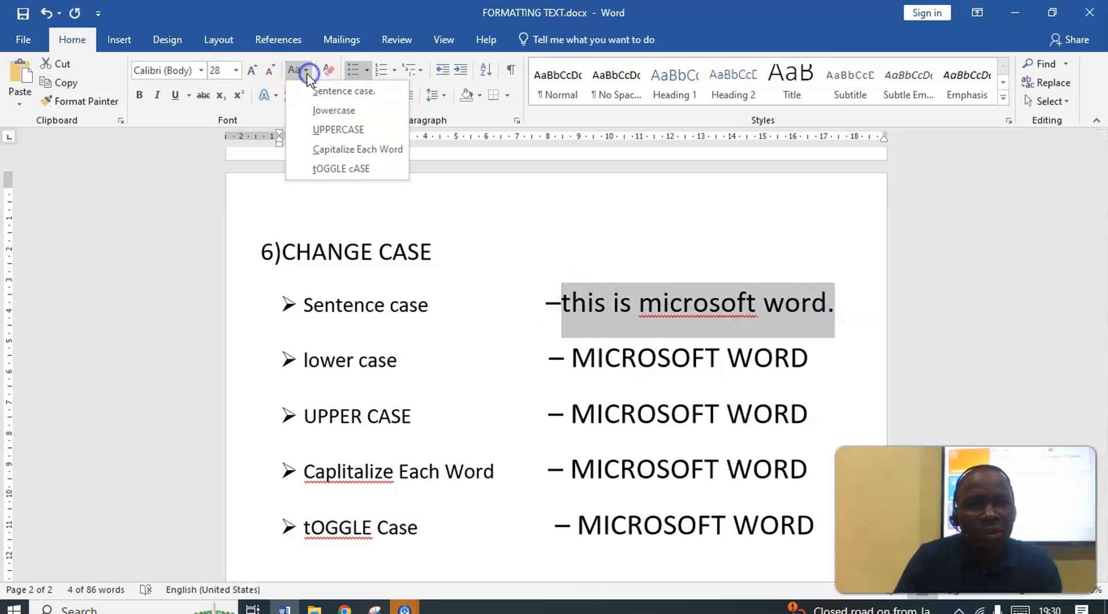
{"action": "left_click", "coordinate": [330, 129]}
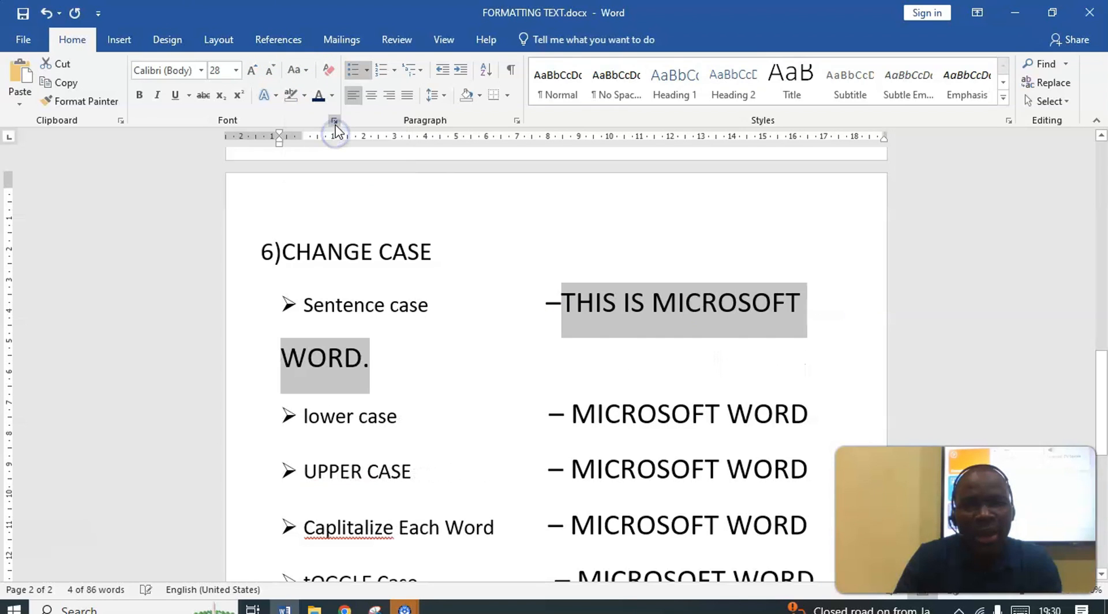
{"action": "left_click", "coordinate": [296, 70]}
{"action": "left_click", "coordinate": [323, 106]}
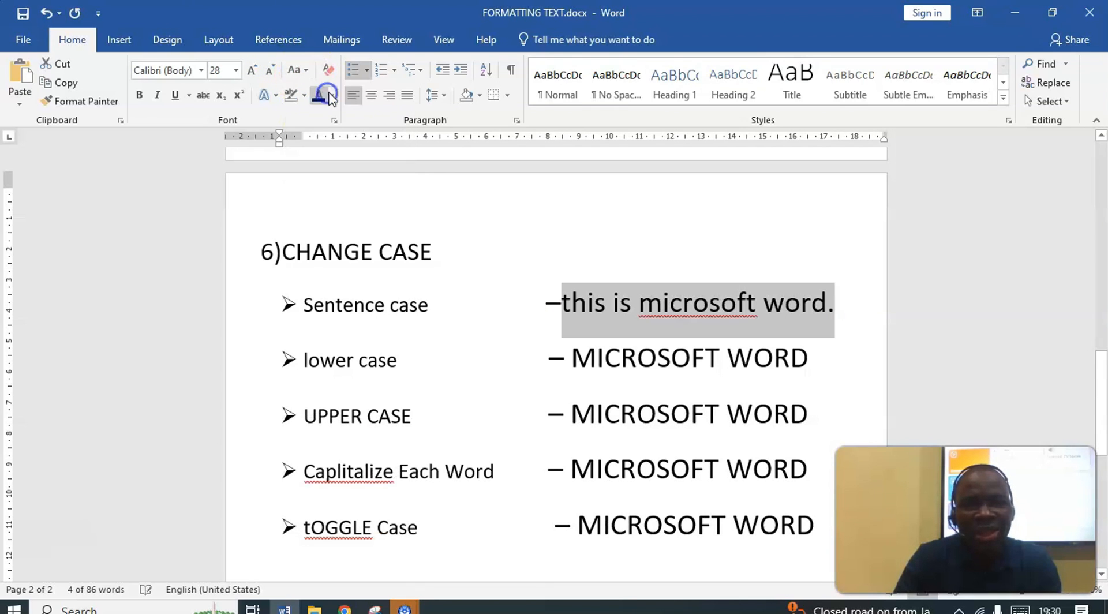
Correct "microsoft" to the spelling suggestion "Microsoft" on the Sentence case line, and try Sentence case again on the whole sentence
{"action": "left_click", "coordinate": [747, 301]}
{"action": "right_click", "coordinate": [711, 301]}
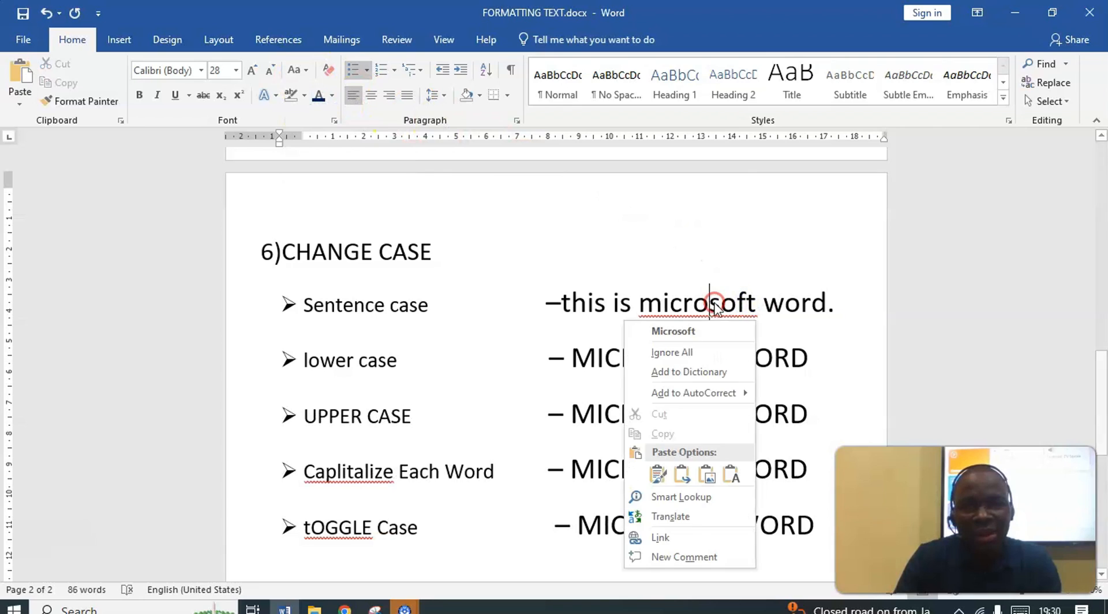
{"action": "left_click", "coordinate": [708, 330]}
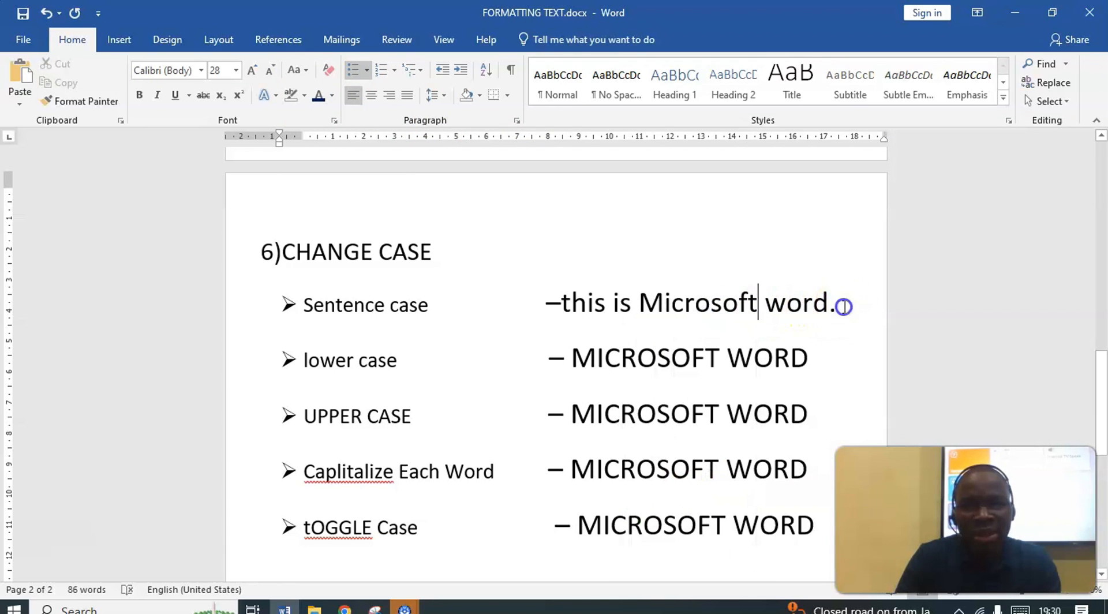
{"action": "left_click_drag", "start_coordinate": [840, 304], "coordinate": [563, 300]}
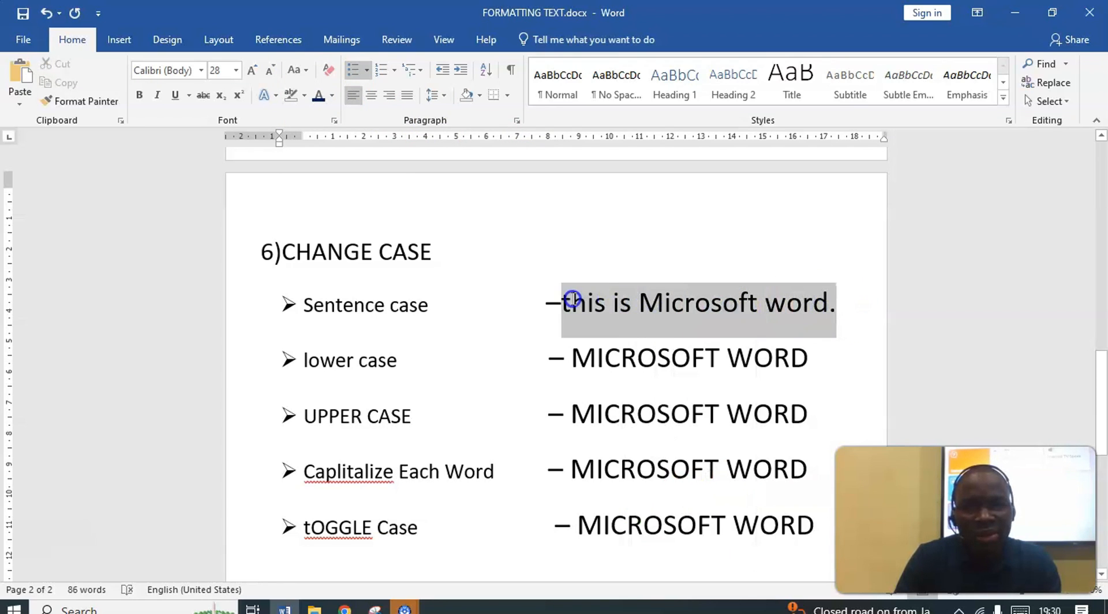
{"action": "left_click", "coordinate": [297, 69]}
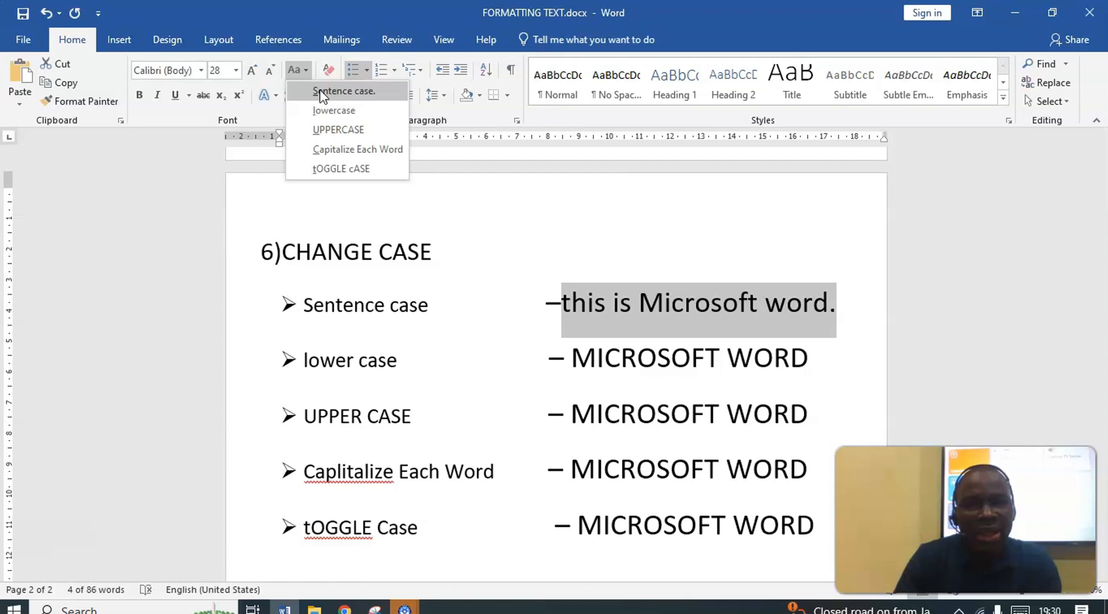
{"action": "left_click", "coordinate": [322, 93]}
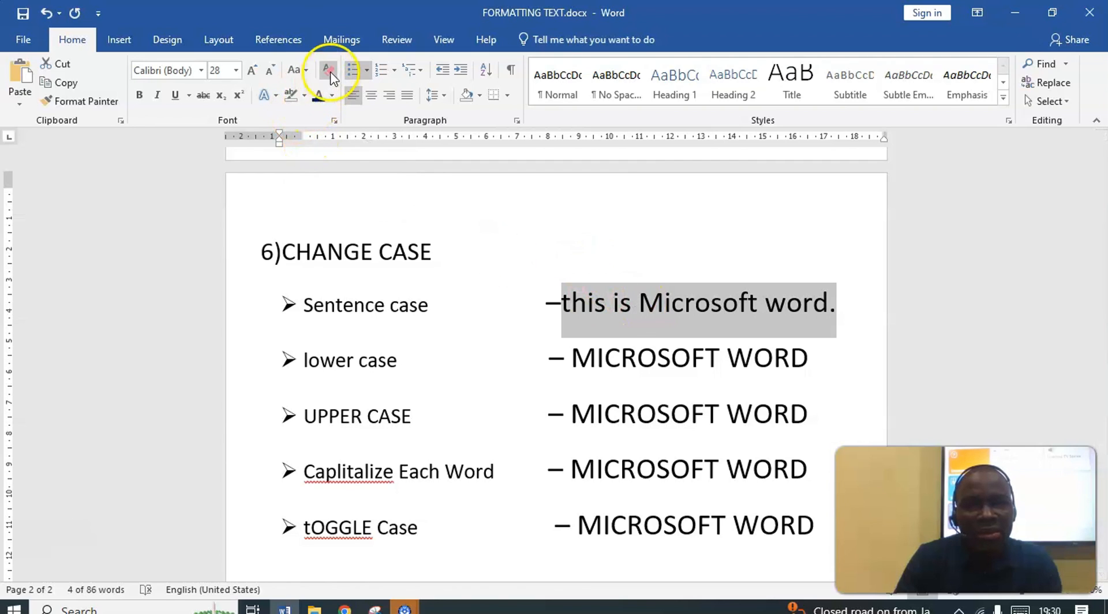
Apply Capitalize Each Word to the sentence on the Sentence case line, and try converting the result to Sentence case
{"action": "left_click", "coordinate": [300, 72]}
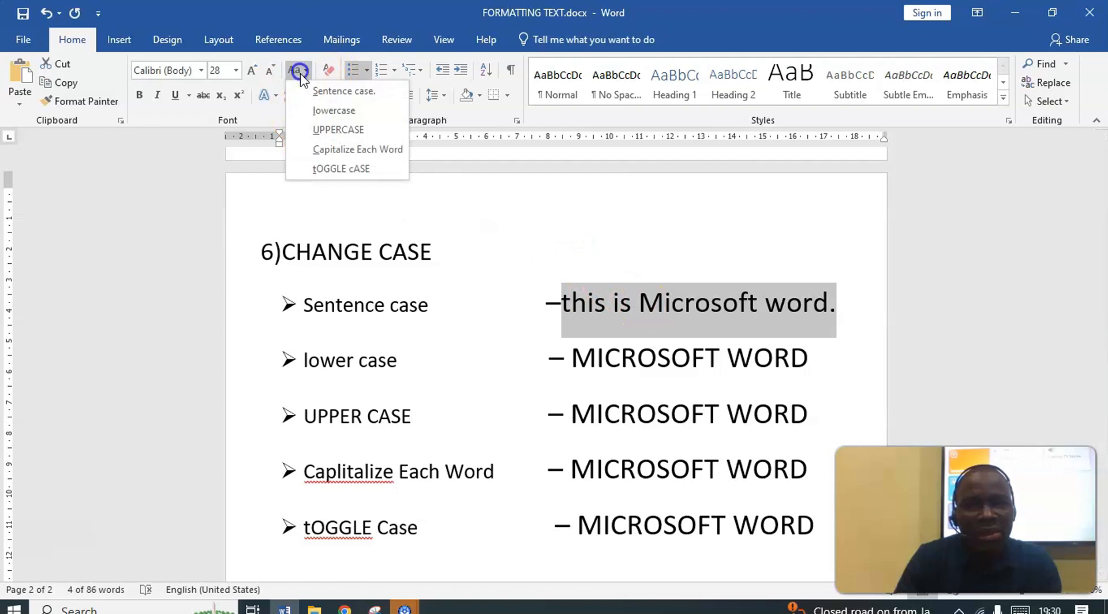
{"action": "left_click", "coordinate": [344, 149]}
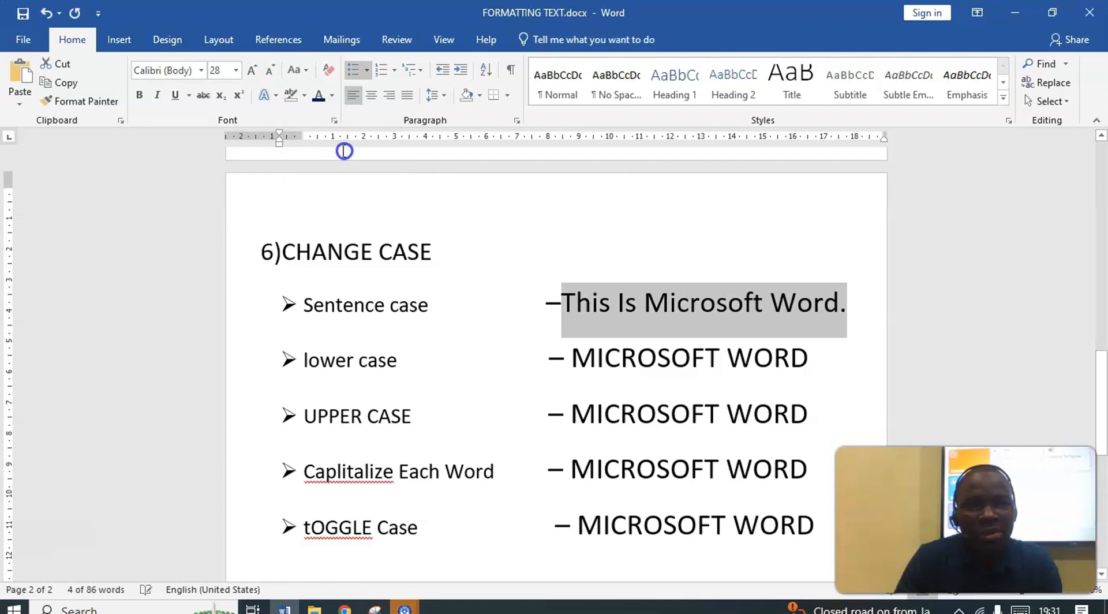
{"action": "left_click", "coordinate": [298, 70]}
{"action": "left_click", "coordinate": [323, 92]}
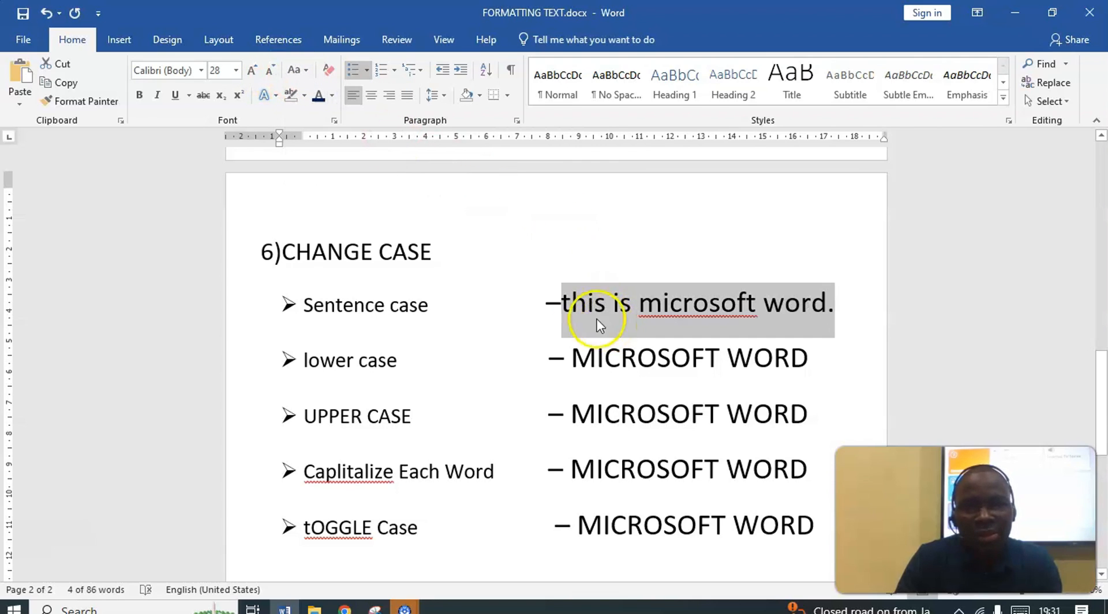
Apply lowercase to the sentence on the Sentence case line, then reselect the sentence and apply lowercase again
{"action": "left_click", "coordinate": [303, 70]}
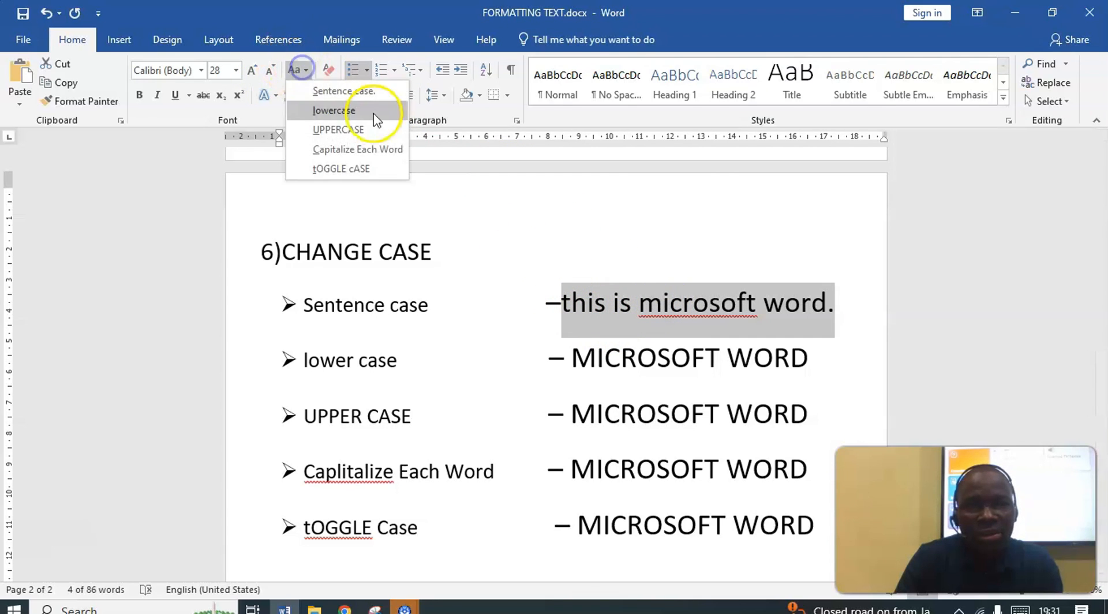
{"action": "left_click", "coordinate": [332, 111]}
{"action": "left_click", "coordinate": [681, 300]}
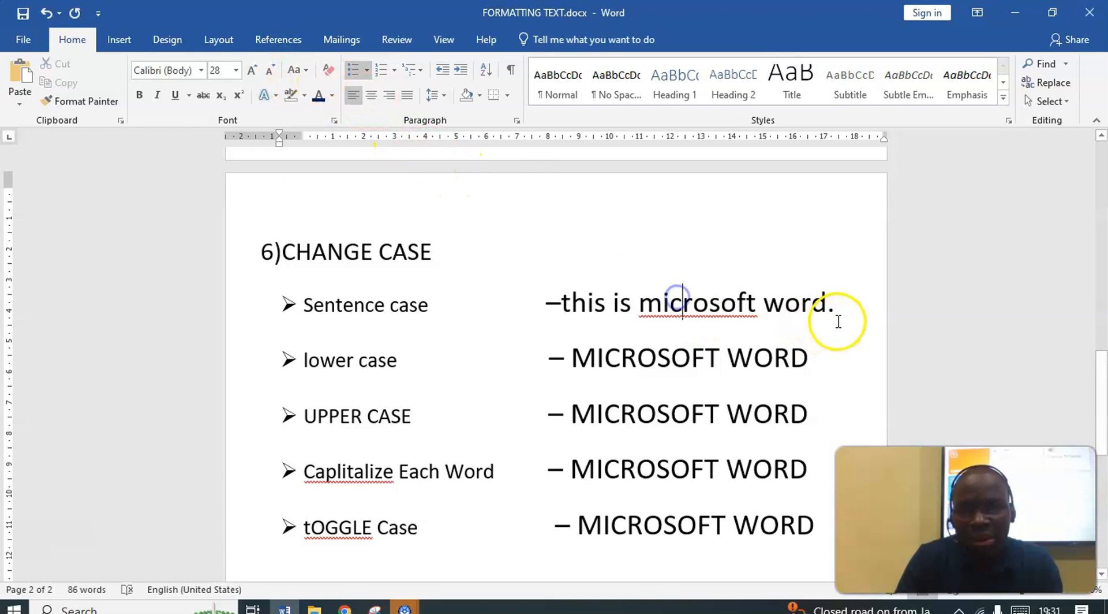
{"action": "left_click_drag", "start_coordinate": [836, 314], "coordinate": [584, 311]}
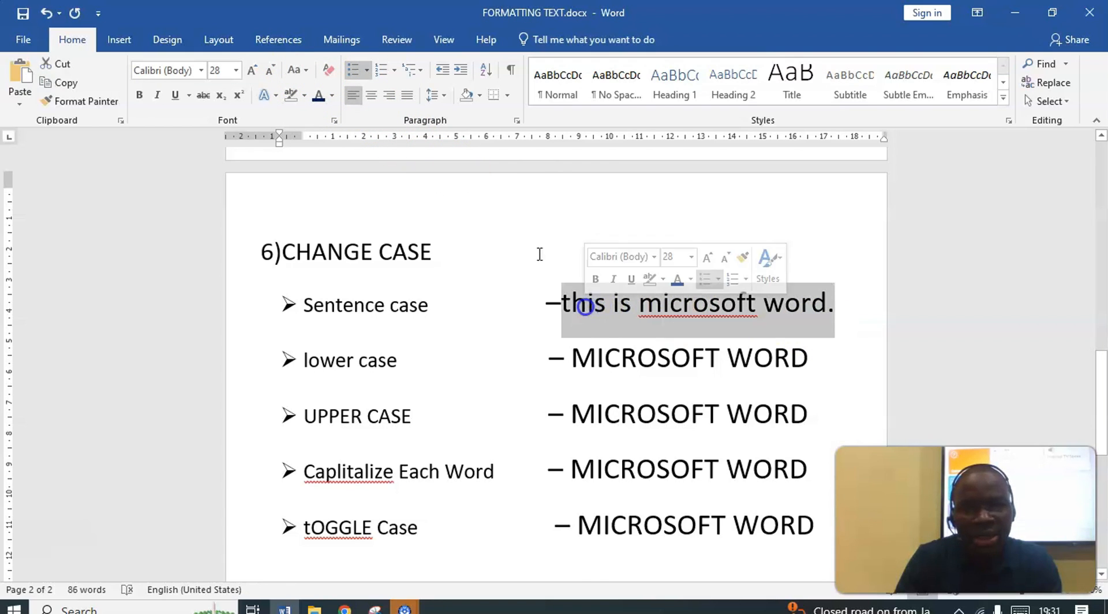
{"action": "left_click", "coordinate": [296, 70]}
{"action": "left_click", "coordinate": [331, 111]}
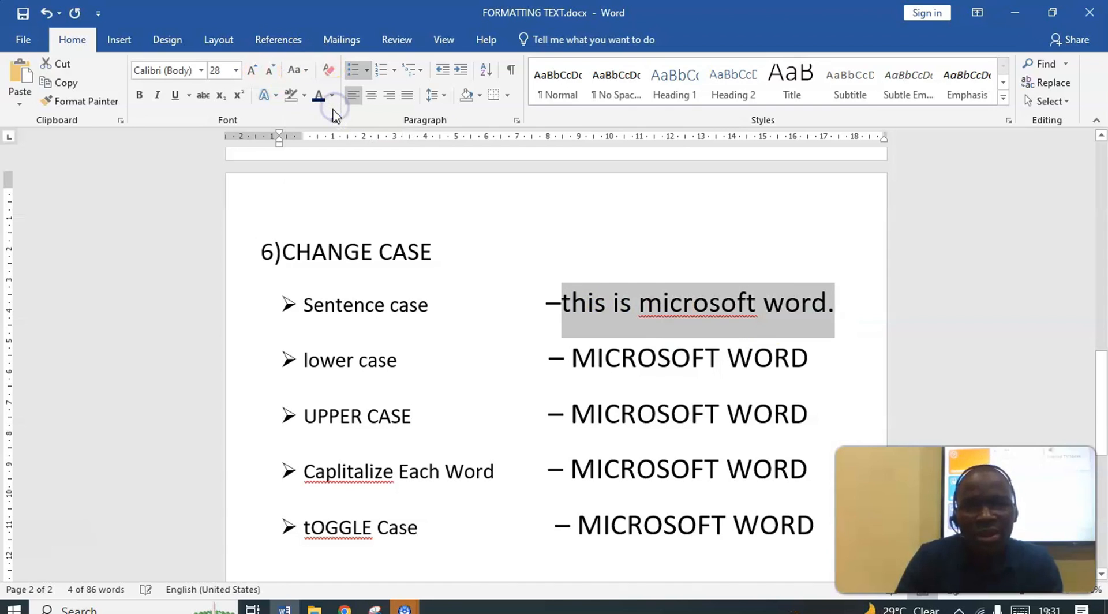
Delete the dash before the sentence on the Sentence case line and move the sentence onto its own unbulleted line below
{"action": "left_click", "coordinate": [632, 301]}
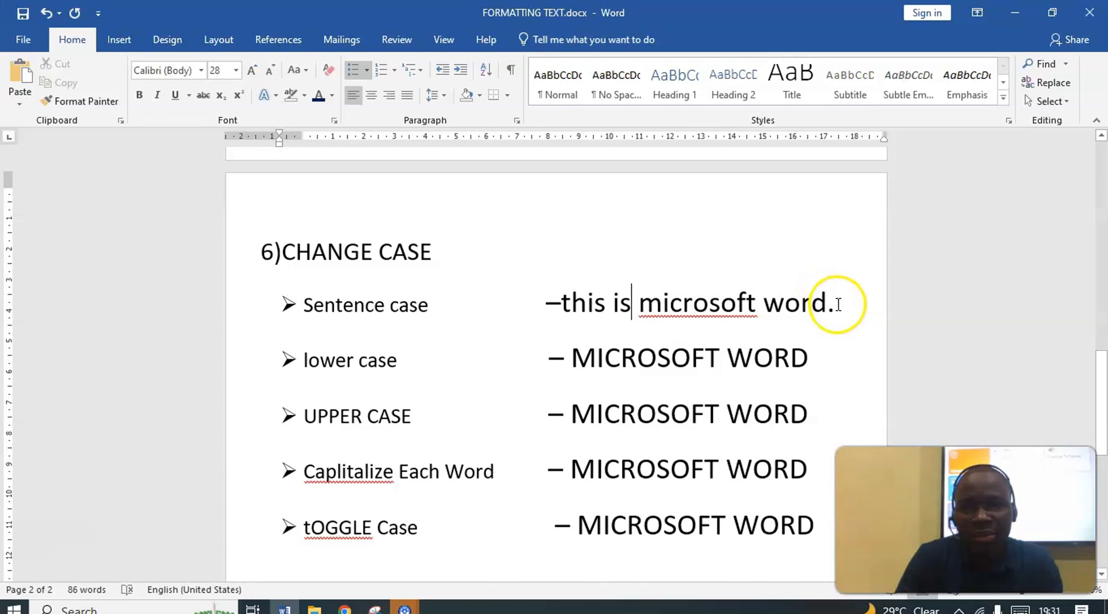
{"action": "left_click_drag", "start_coordinate": [838, 304], "coordinate": [675, 307]}
{"action": "left_click", "coordinate": [562, 301]}
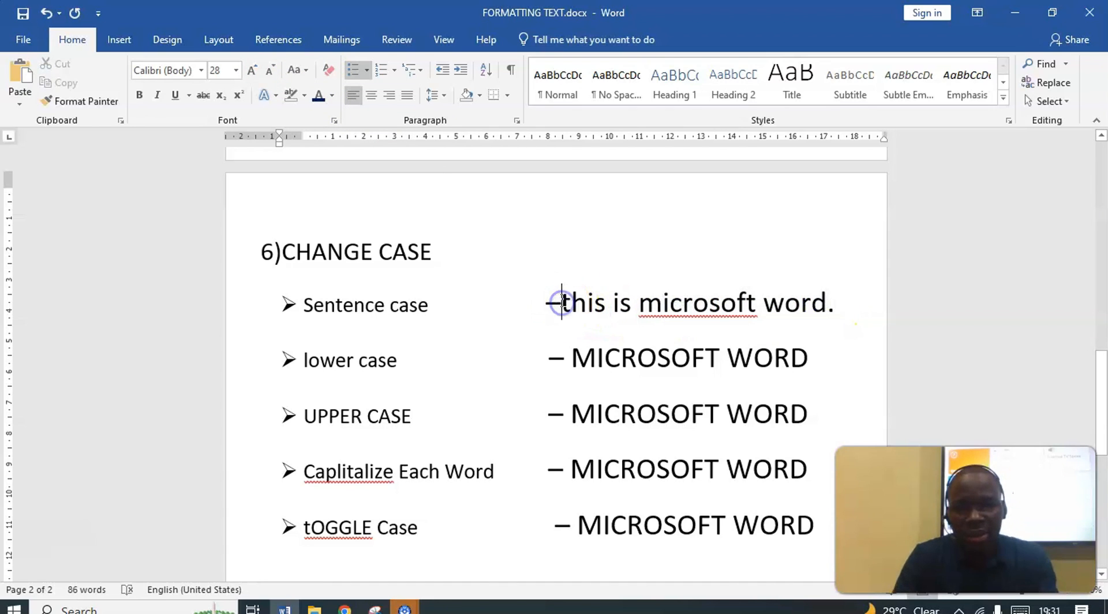
{"action": "key", "text": "BackSpace"}
{"action": "left_click", "coordinate": [540, 309]}
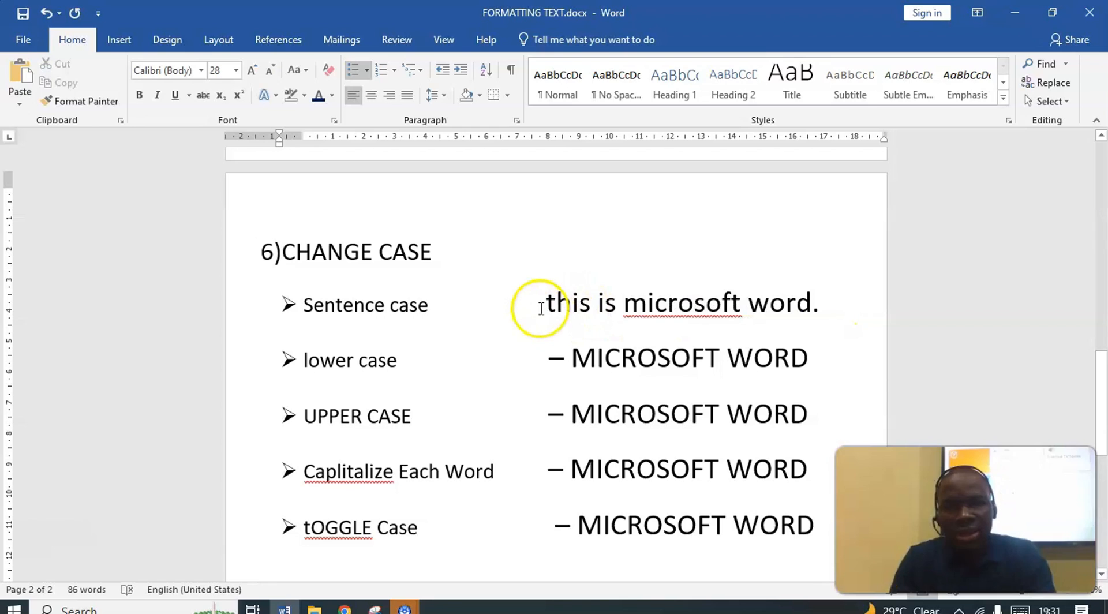
{"action": "left_click_drag", "start_coordinate": [573, 304], "coordinate": [621, 305]}
{"action": "left_click", "coordinate": [589, 305]}
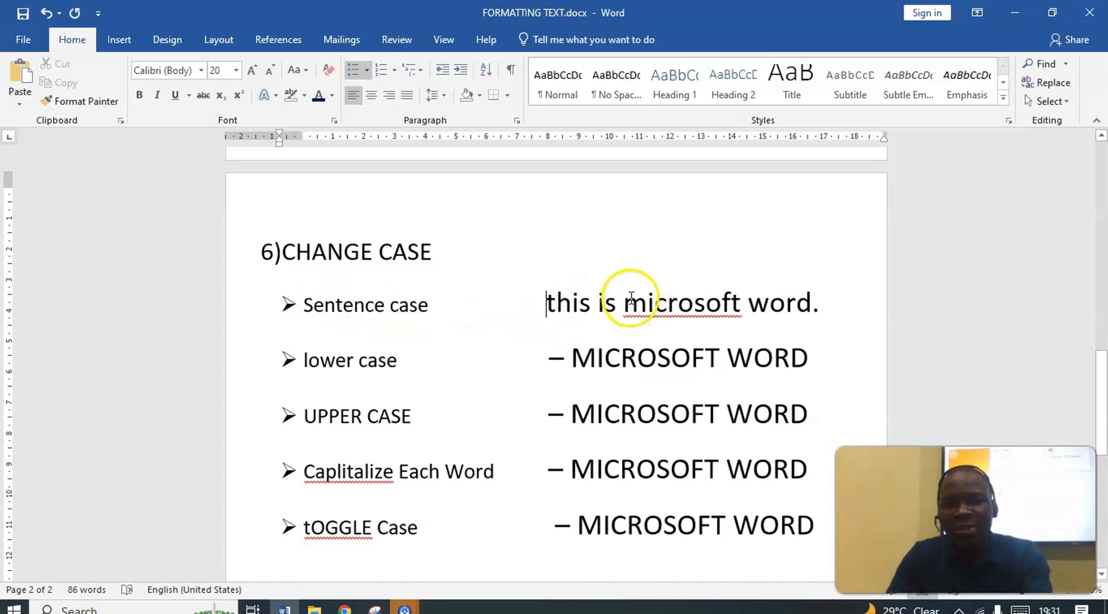
{"action": "key", "text": "Return"}
{"action": "key", "text": "BackSpace"}
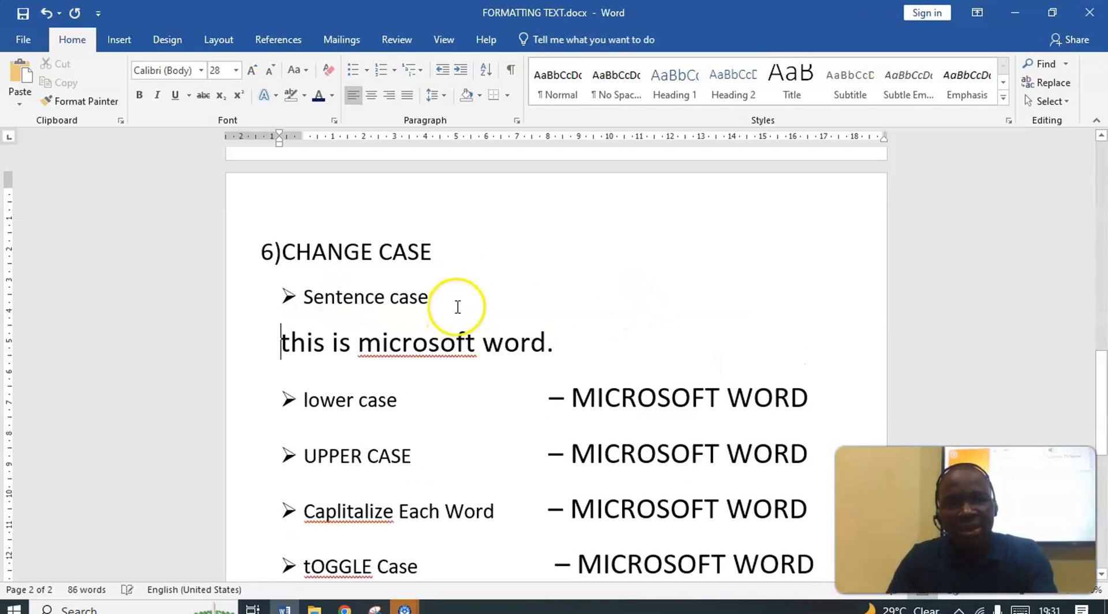
Apply Sentence case to the whole sentence below the Sentence case bullet
{"action": "left_click_drag", "start_coordinate": [281, 342], "coordinate": [572, 347]}
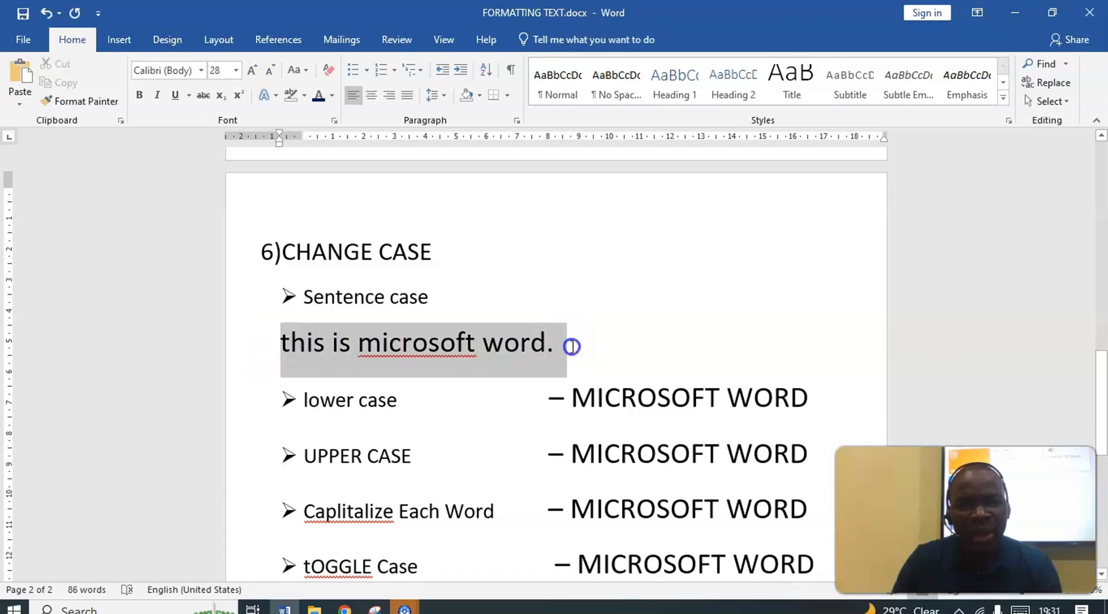
{"action": "left_click", "coordinate": [297, 70]}
{"action": "left_click", "coordinate": [326, 91]}
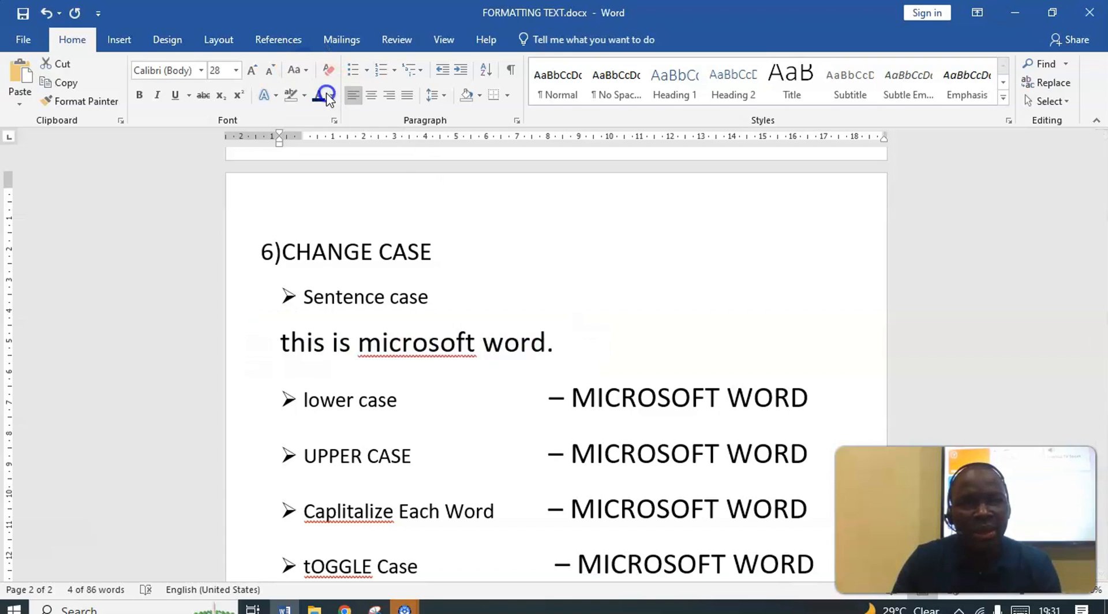
Correct "microsoft" to the spelling suggestion "Microsoft" in the sentence below the Sentence case bullet
{"action": "right_click", "coordinate": [423, 345]}
{"action": "left_click", "coordinate": [406, 351]}
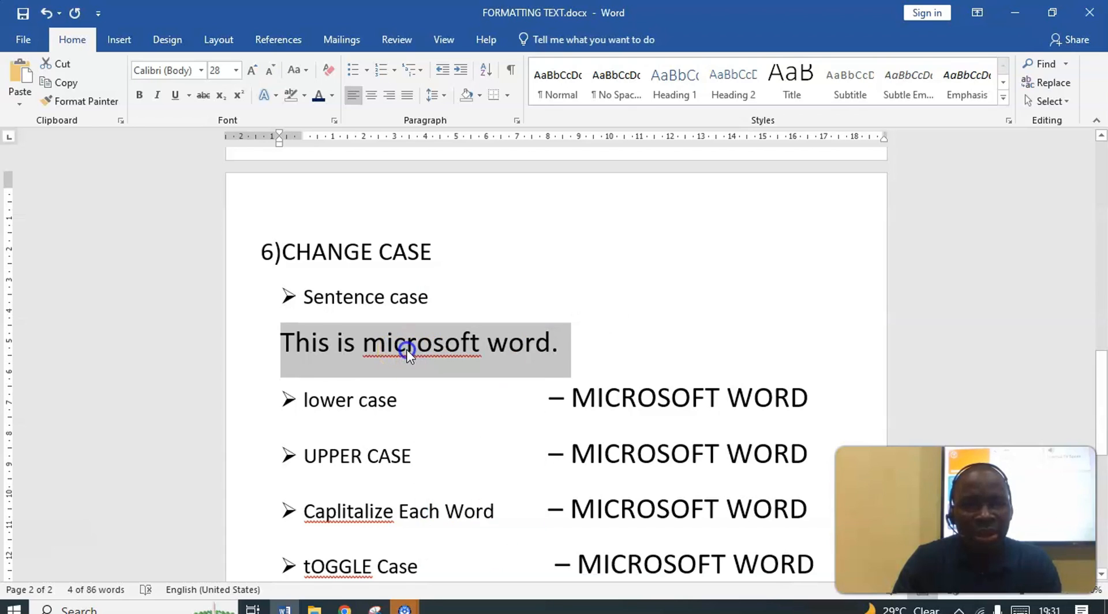
{"action": "right_click", "coordinate": [407, 347]}
{"action": "left_click", "coordinate": [393, 355]}
{"action": "left_click", "coordinate": [395, 352]}
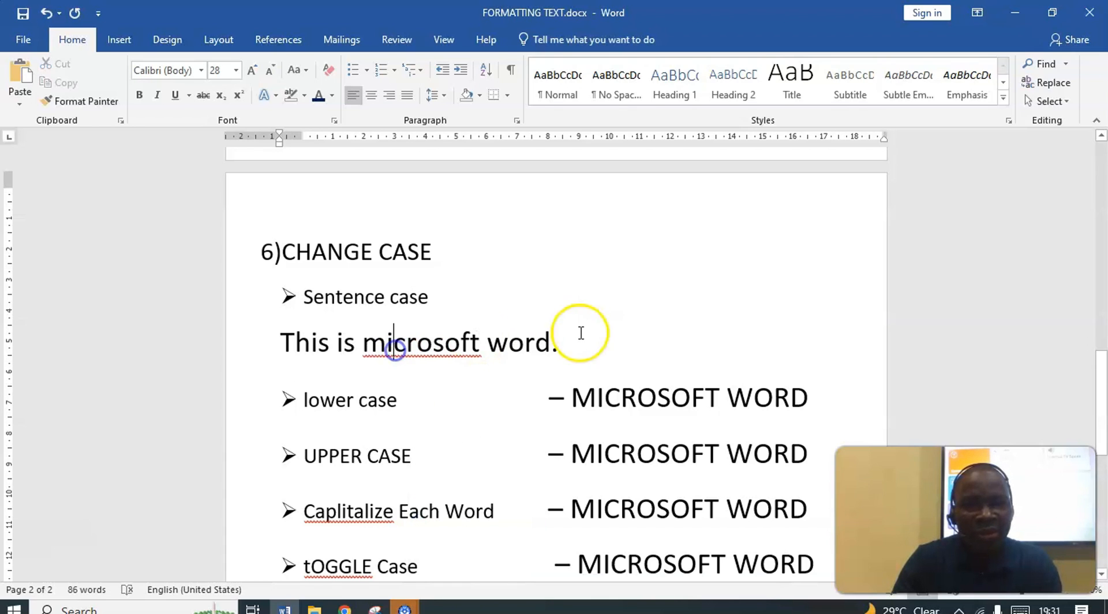
{"action": "right_click", "coordinate": [434, 342]}
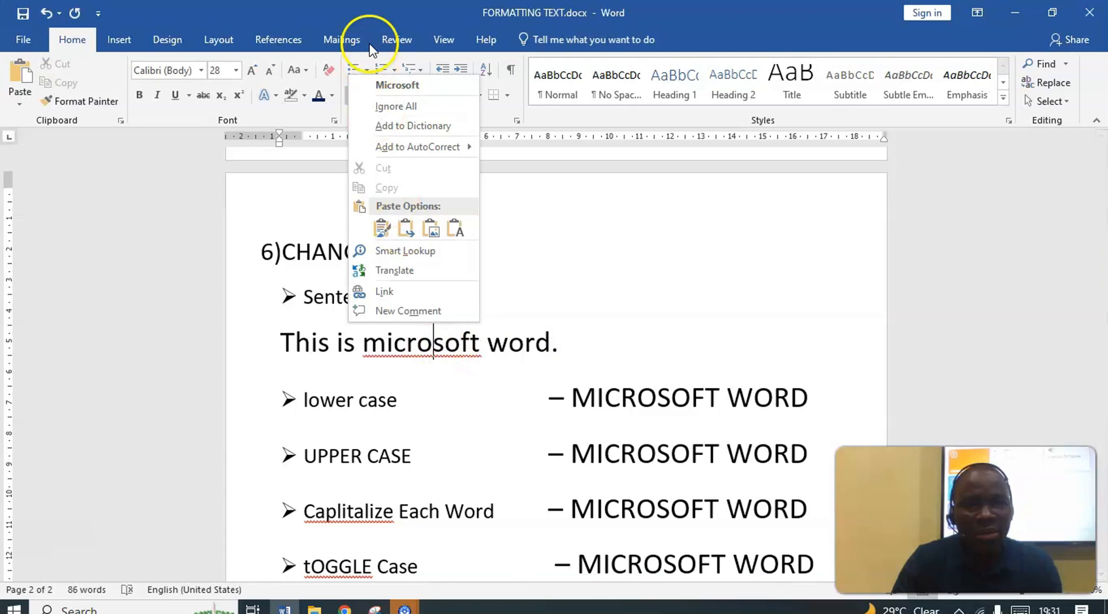
{"action": "left_click", "coordinate": [399, 83]}
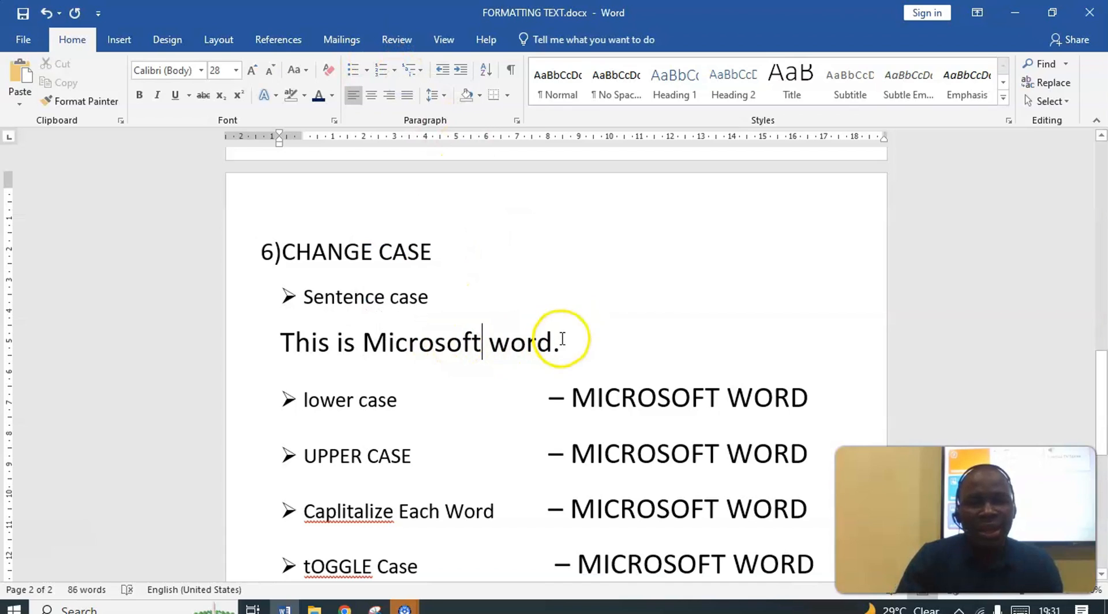
Convert the whole sentence below the Sentence case bullet to lowercase
{"action": "left_click_drag", "start_coordinate": [580, 351], "coordinate": [267, 341]}
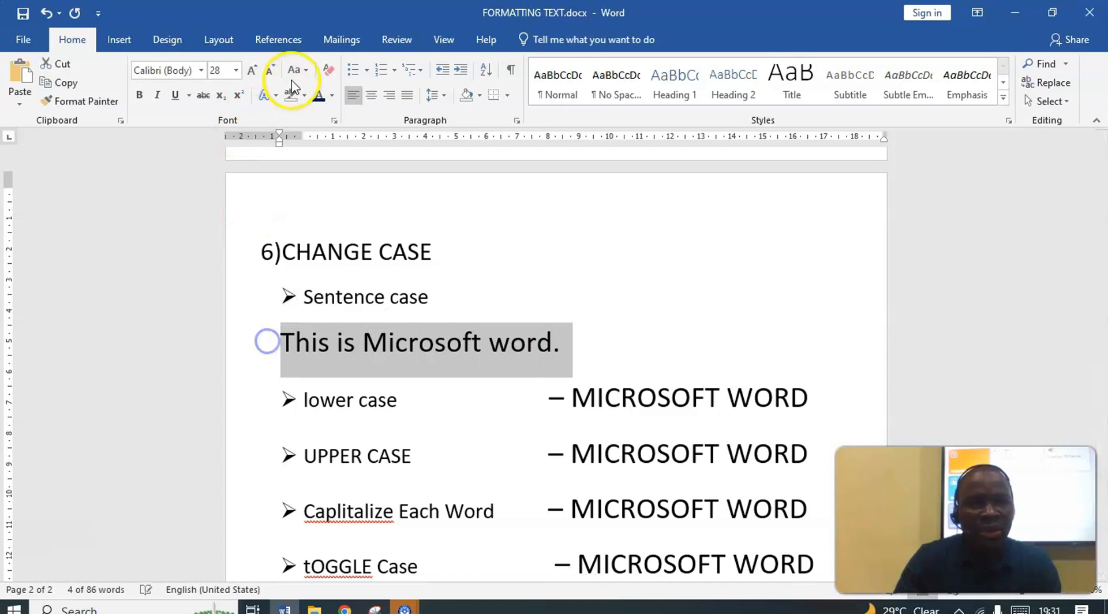
{"action": "left_click", "coordinate": [305, 69]}
{"action": "left_click", "coordinate": [334, 110]}
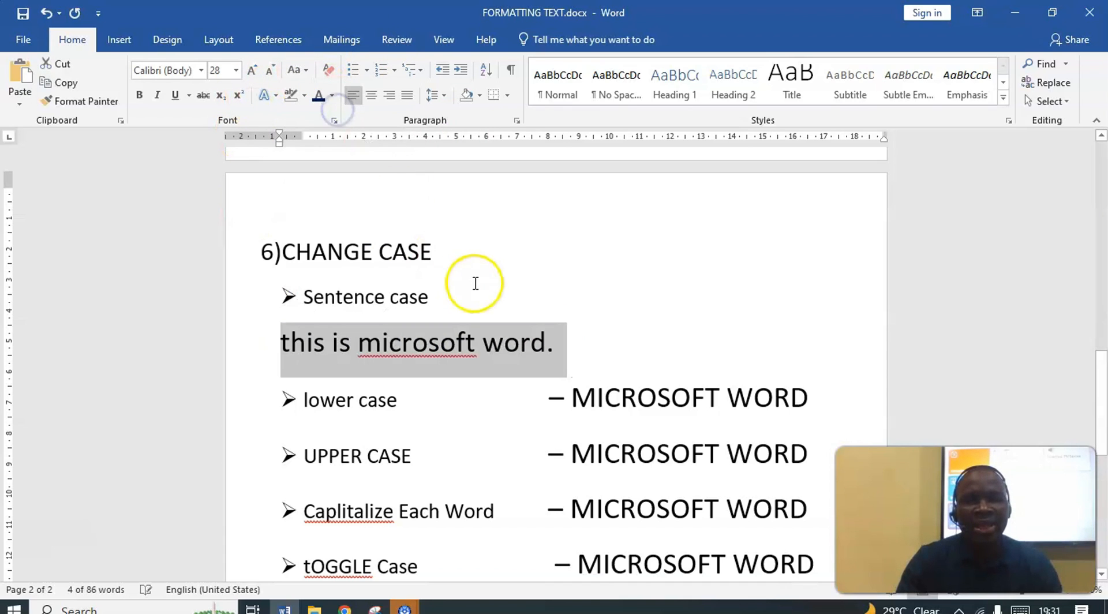
Apply Sentence case to the lowercase sentence below the Sentence case bullet and correct "microsoft" to the suggested "Microsoft"
{"action": "left_click", "coordinate": [521, 343]}
{"action": "left_click_drag", "start_coordinate": [564, 353], "coordinate": [283, 335]}
{"action": "left_click", "coordinate": [296, 70]}
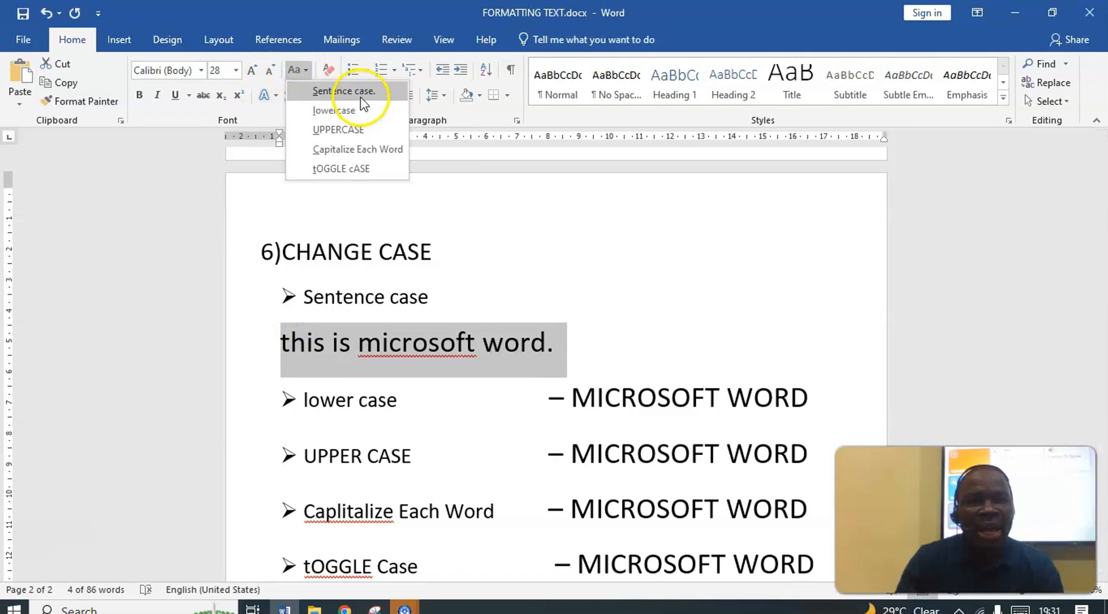
{"action": "left_click", "coordinate": [360, 101]}
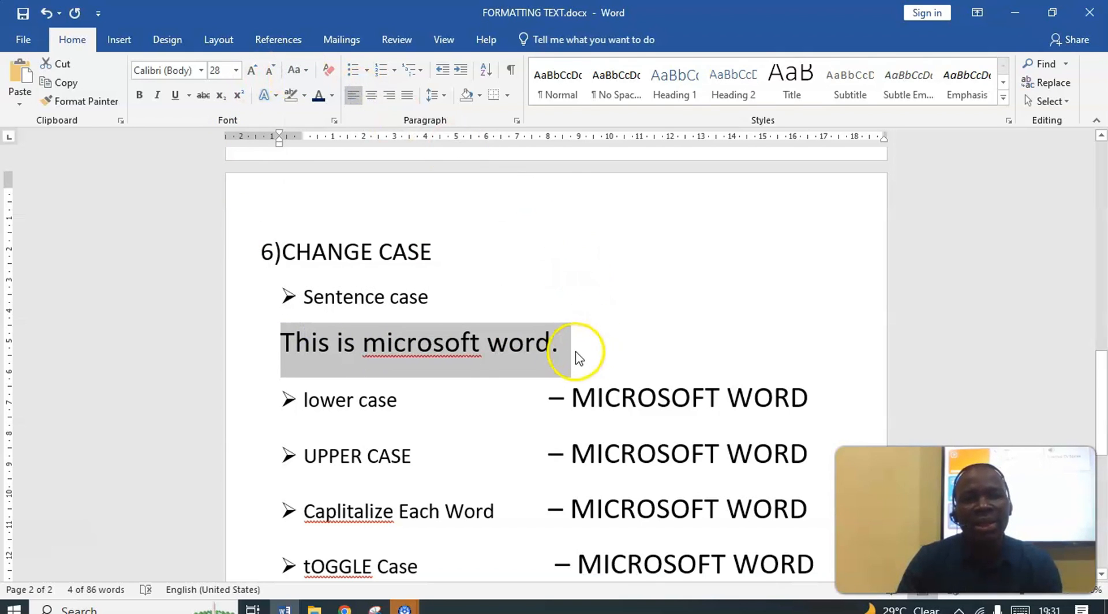
{"action": "left_click", "coordinate": [445, 346]}
{"action": "right_click", "coordinate": [444, 346]}
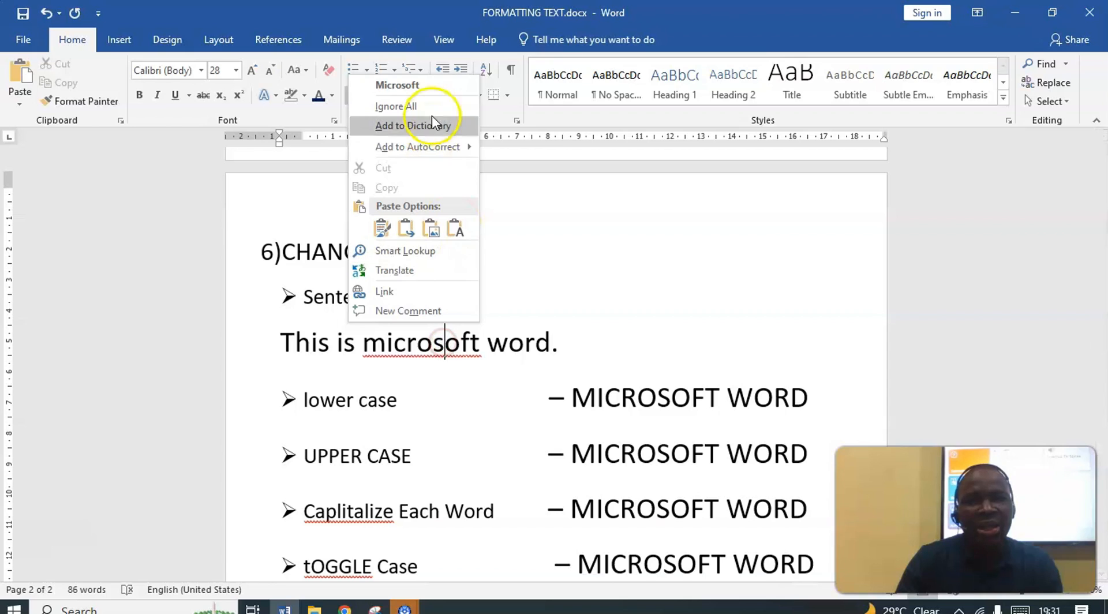
{"action": "left_click", "coordinate": [423, 87]}
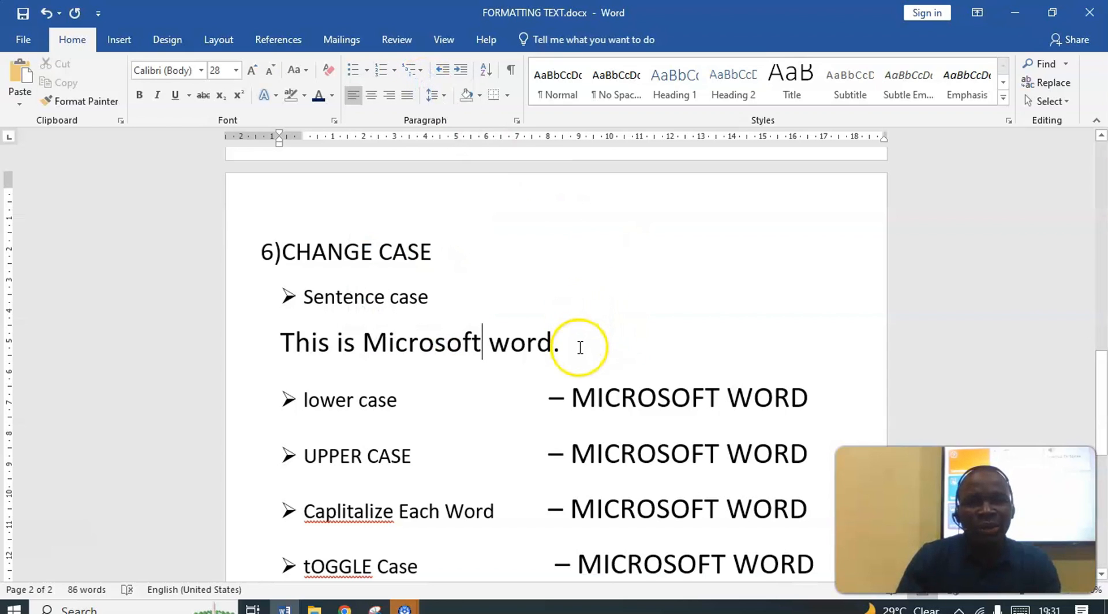
Replace the capital T at the start of "This is Microsoft word." with a lowercase t
{"action": "left_click_drag", "start_coordinate": [580, 347], "coordinate": [314, 356]}
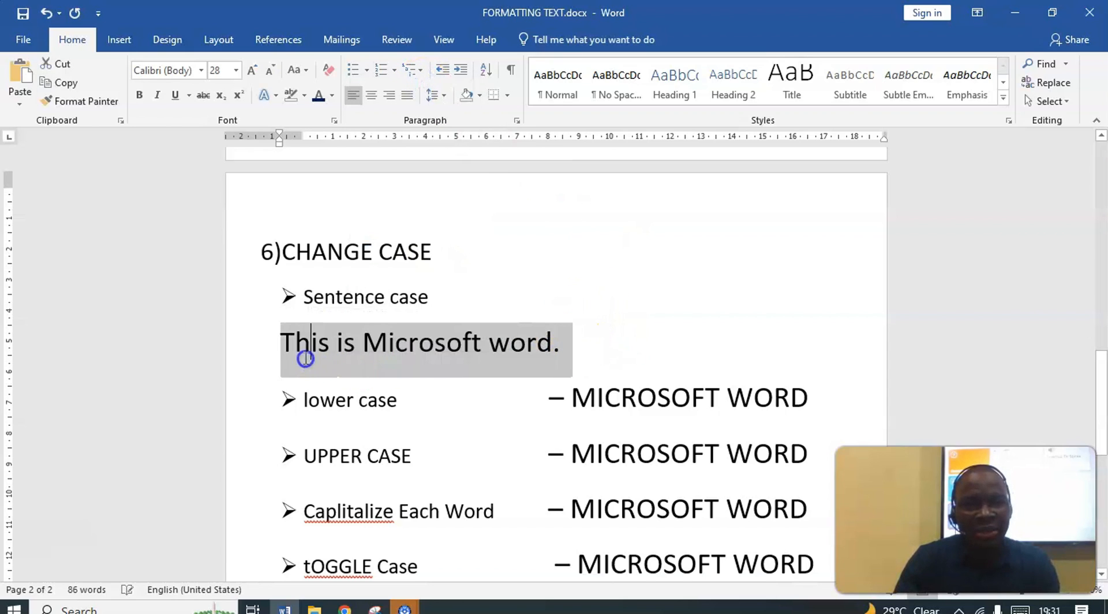
{"action": "left_click", "coordinate": [291, 342]}
{"action": "key", "text": "BackSpace"}
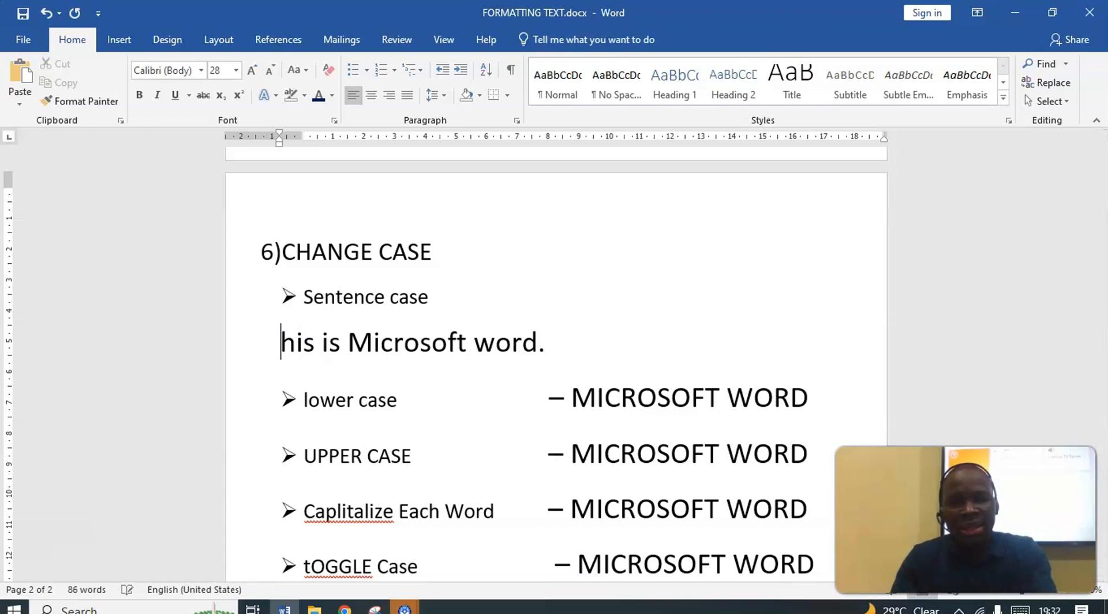
{"action": "type", "text": "t"}
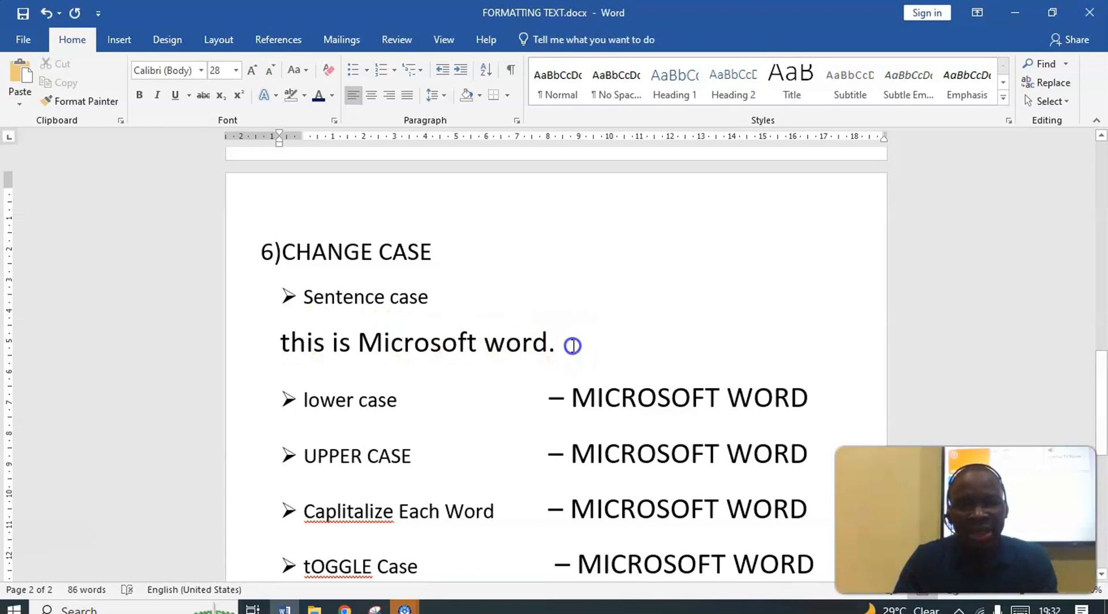
Apply Sentence case to the whole sentence "this is Microsoft word."
{"action": "left_click_drag", "start_coordinate": [572, 345], "coordinate": [237, 347]}
{"action": "left_click", "coordinate": [301, 70]}
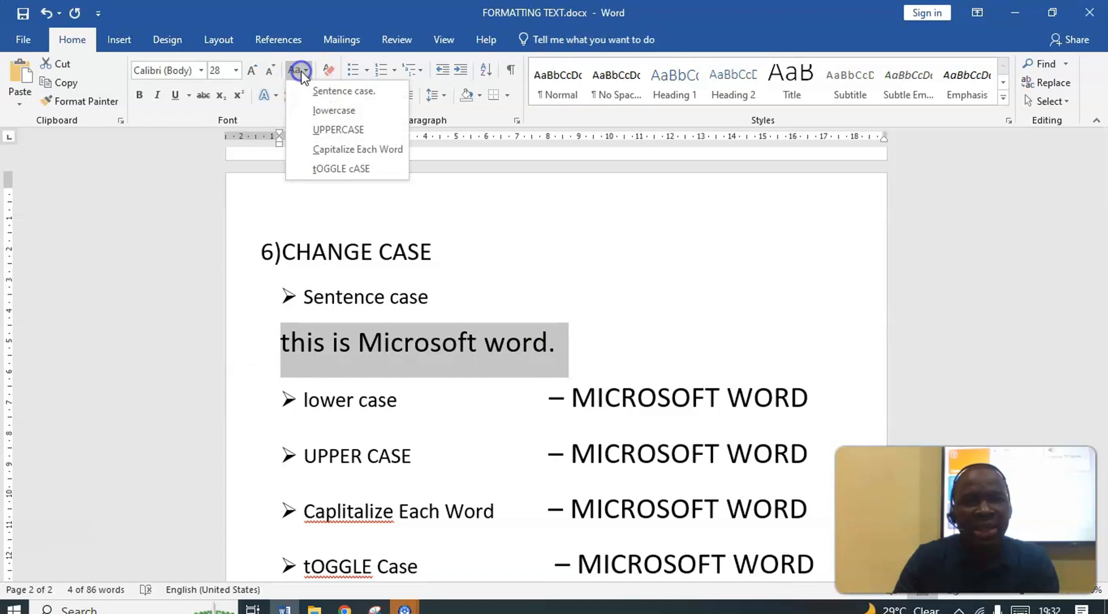
{"action": "left_click", "coordinate": [326, 90]}
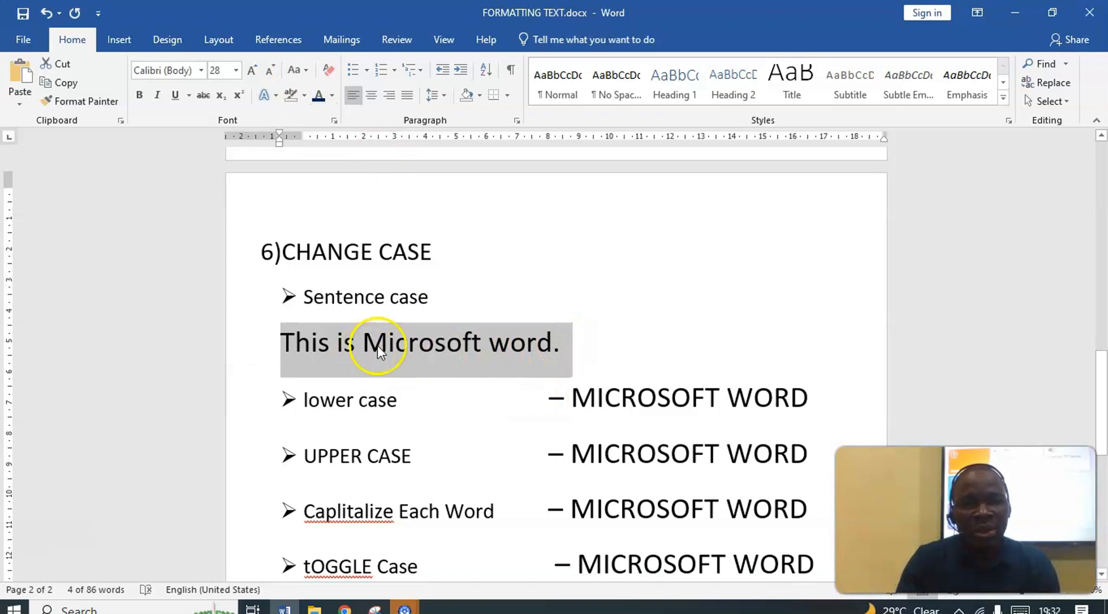
Convert the MICROSOFT WORD text on the lower case line to lowercase
{"action": "scroll", "coordinate": [496, 334], "scroll_direction": "down", "scroll_amount": 2}
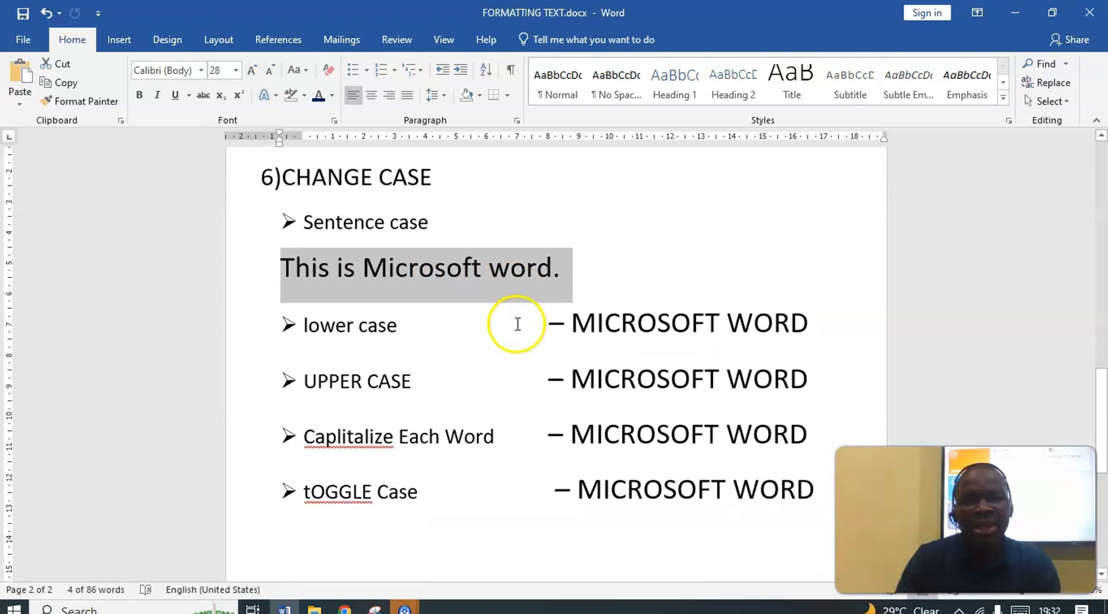
{"action": "left_click", "coordinate": [566, 319]}
{"action": "left_click_drag", "start_coordinate": [576, 326], "coordinate": [811, 327]}
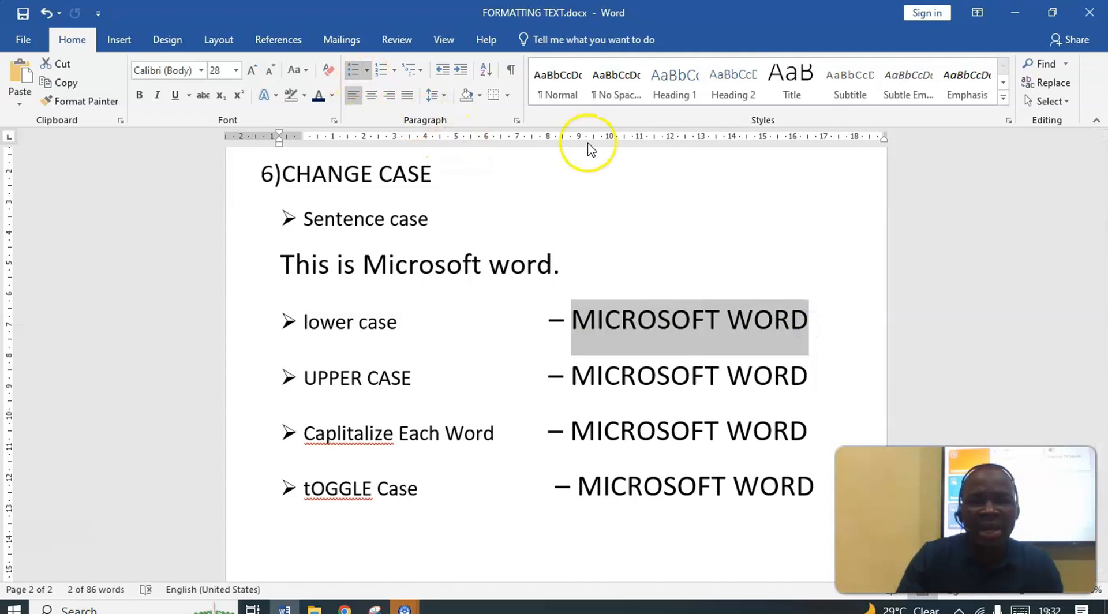
{"action": "left_click", "coordinate": [301, 70]}
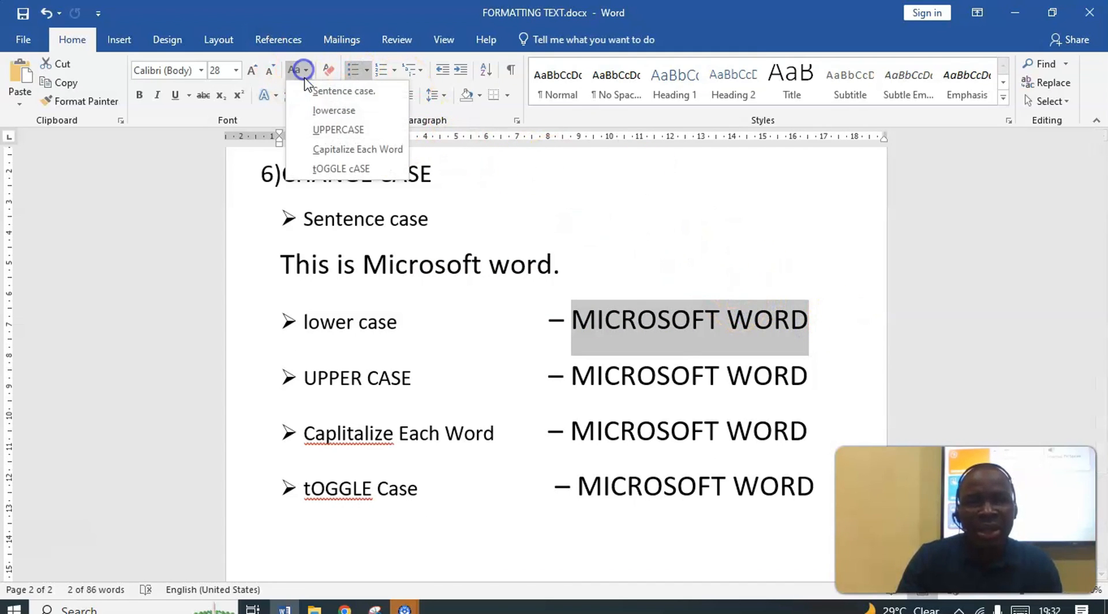
{"action": "left_click", "coordinate": [335, 111]}
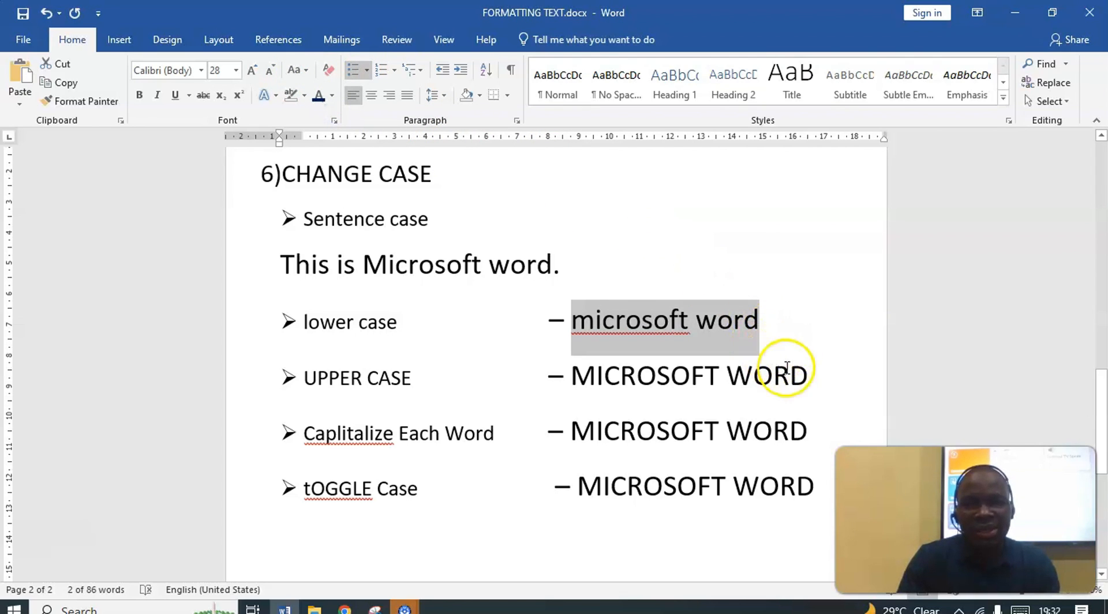
Change the MICROSOFT WORD text on the UPPER CASE line to lowercase, and convert it back to UPPERCASE
{"action": "left_click", "coordinate": [815, 375]}
{"action": "left_click_drag", "start_coordinate": [831, 389], "coordinate": [626, 365]}
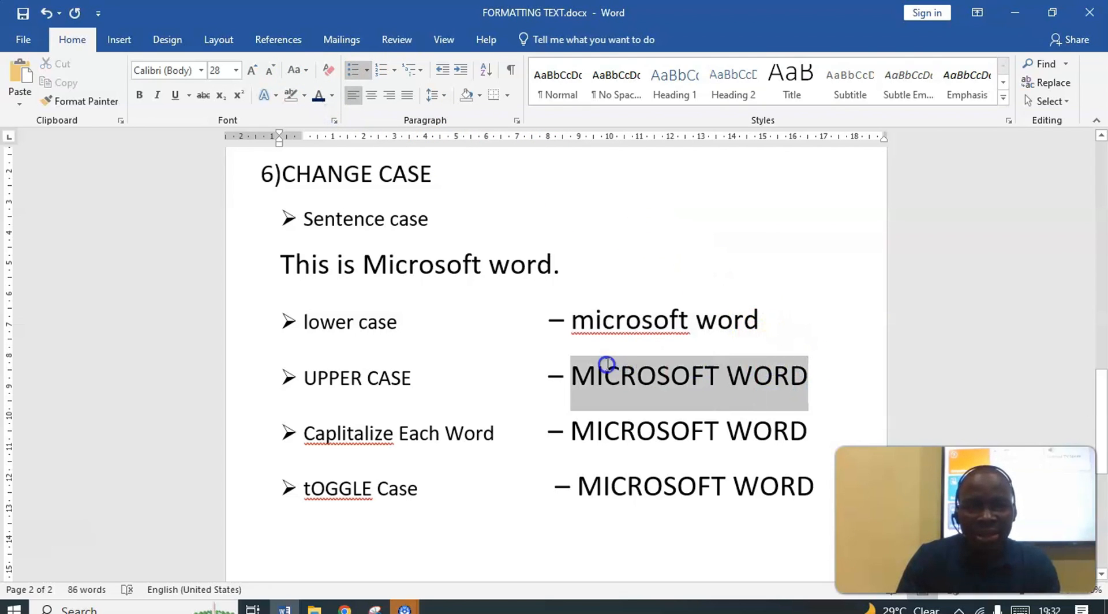
{"action": "left_click", "coordinate": [295, 70]}
{"action": "left_click", "coordinate": [334, 111]}
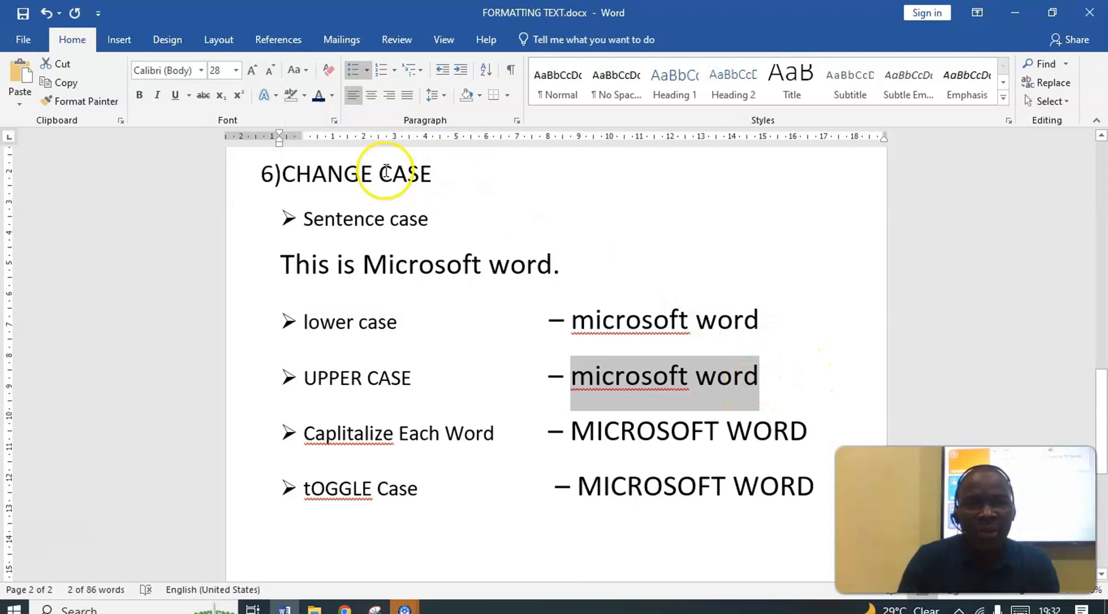
{"action": "left_click", "coordinate": [296, 70]}
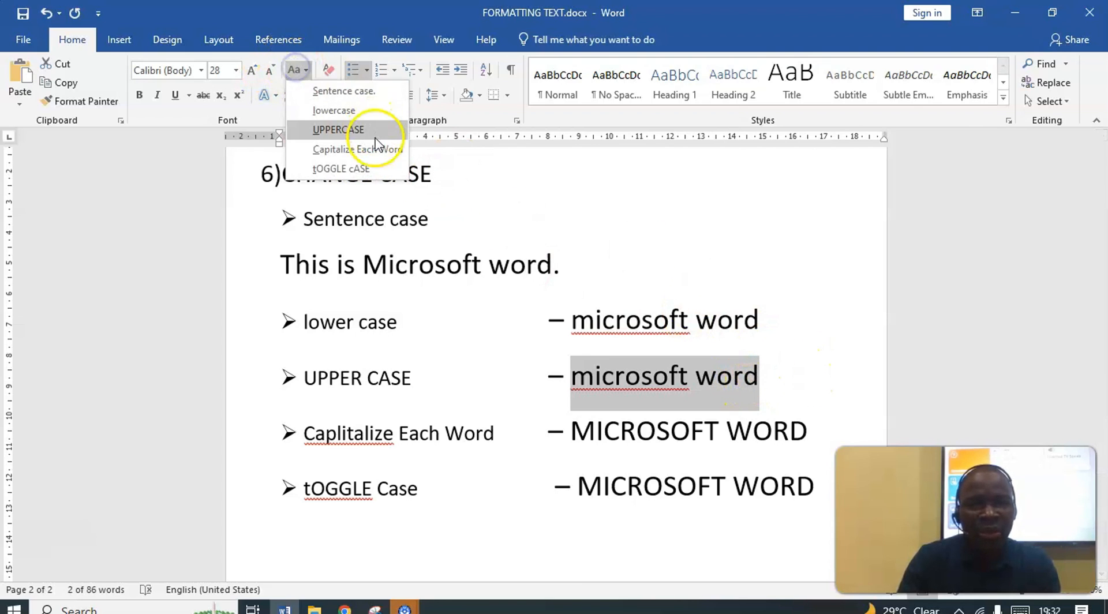
{"action": "left_click", "coordinate": [356, 131]}
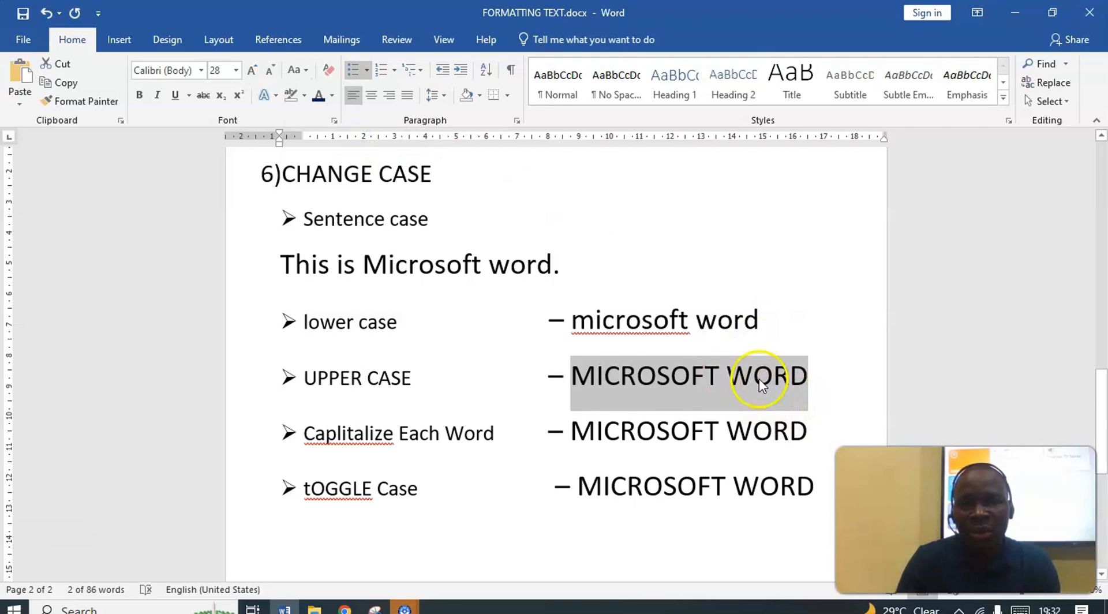
Apply Capitalize Each Word to the MICROSOFT WORD text on the "Caplitalize Each Word" line, and correct the label's misspelled word to "Capitalize"
{"action": "scroll", "coordinate": [761, 386], "scroll_direction": "down", "scroll_amount": 1}
{"action": "scroll", "coordinate": [803, 375], "scroll_direction": "down", "scroll_amount": 1}
{"action": "left_click", "coordinate": [818, 348]}
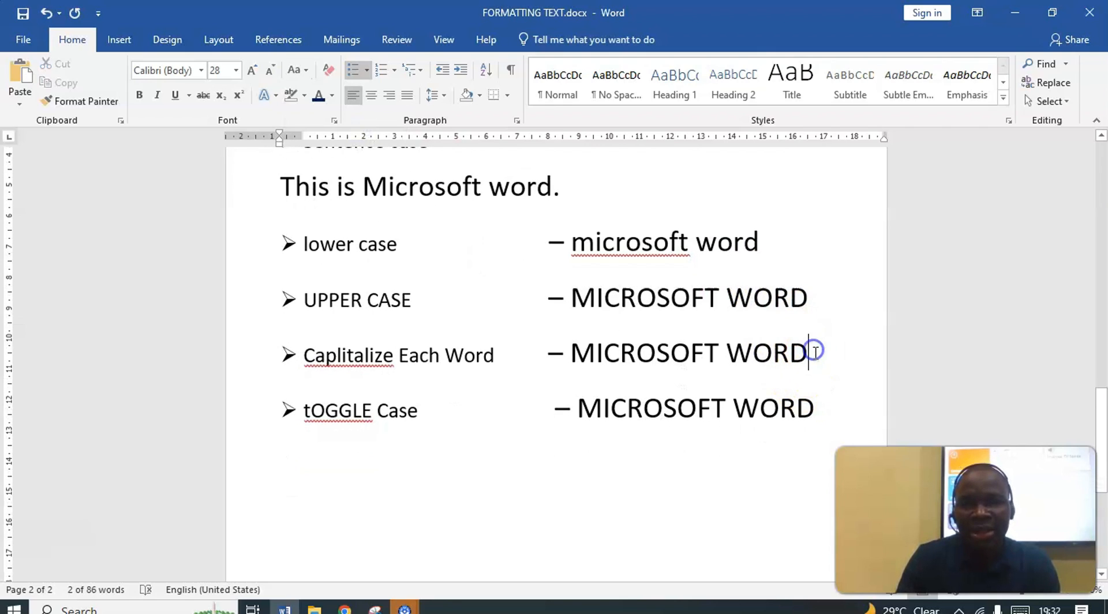
{"action": "left_click_drag", "start_coordinate": [814, 358], "coordinate": [603, 349]}
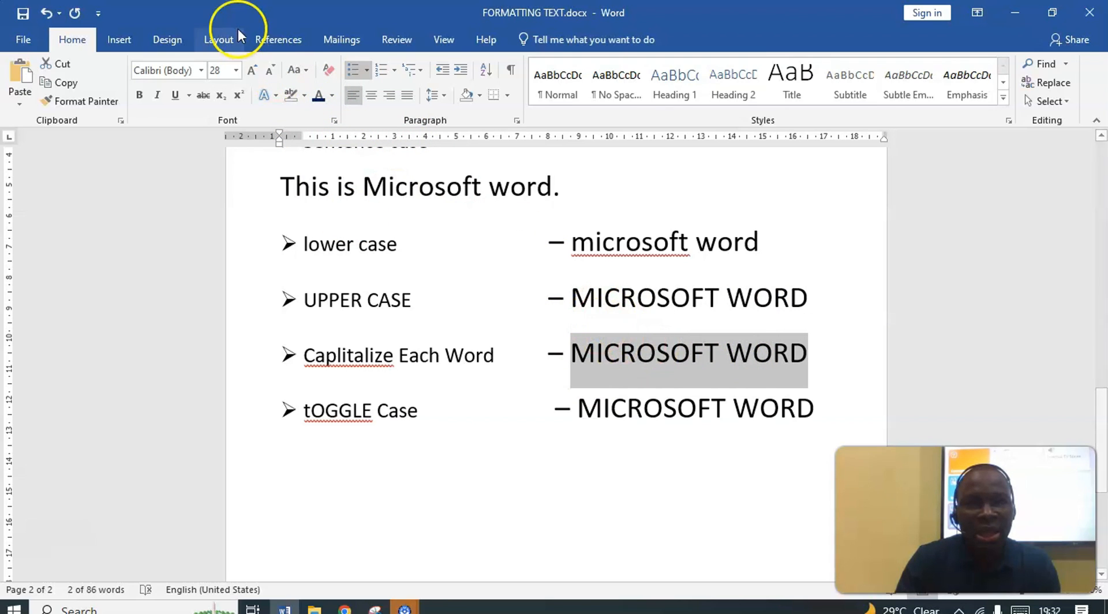
{"action": "left_click", "coordinate": [297, 70]}
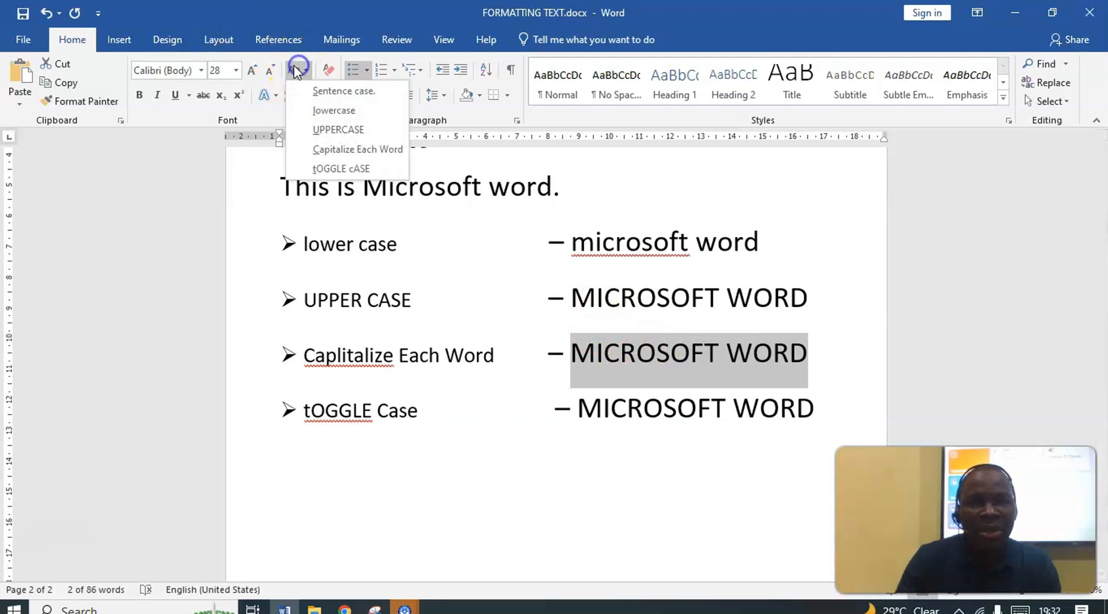
{"action": "left_click", "coordinate": [369, 152]}
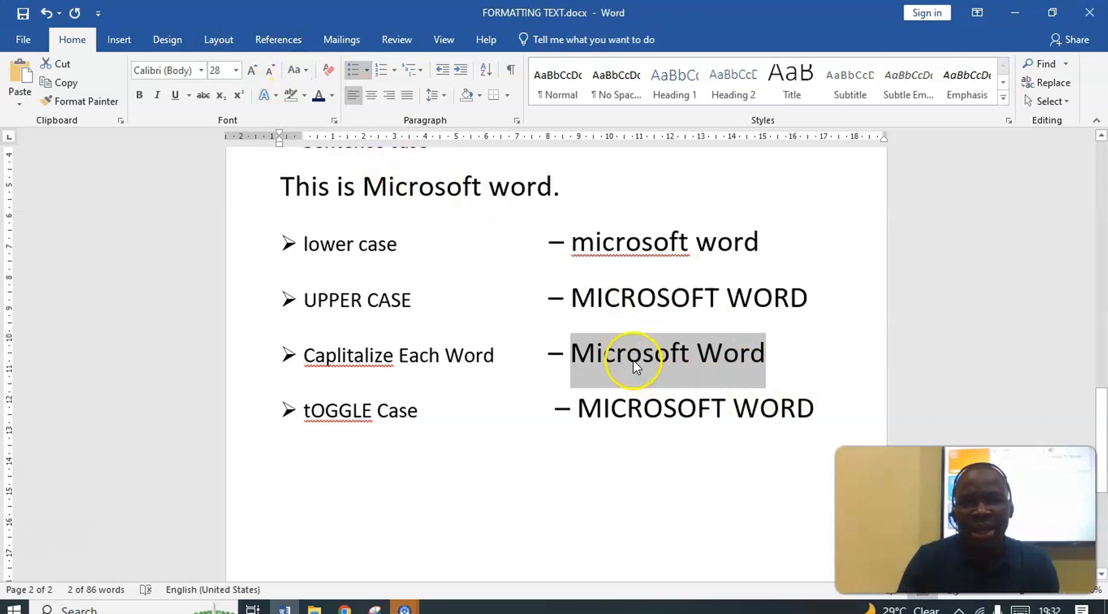
{"action": "right_click", "coordinate": [343, 360]}
{"action": "left_click", "coordinate": [323, 55]}
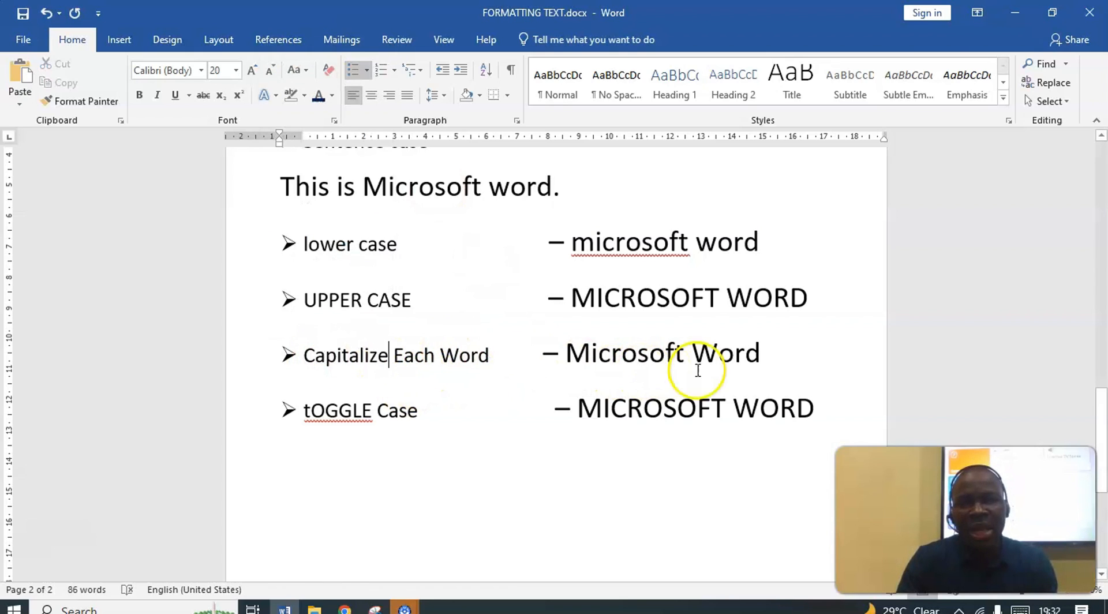
Convert the Microsoft Word text on the "Capitalize Each Word" line to lowercase, and reapply Capitalize Each Word to it
{"action": "left_click_drag", "start_coordinate": [767, 354], "coordinate": [615, 359]}
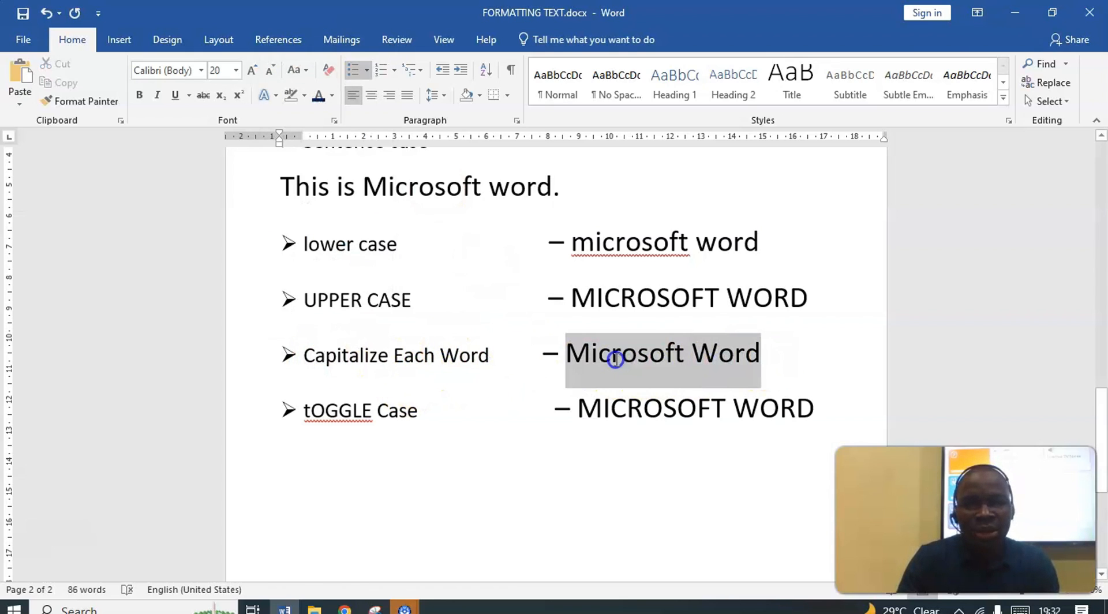
{"action": "left_click", "coordinate": [293, 68]}
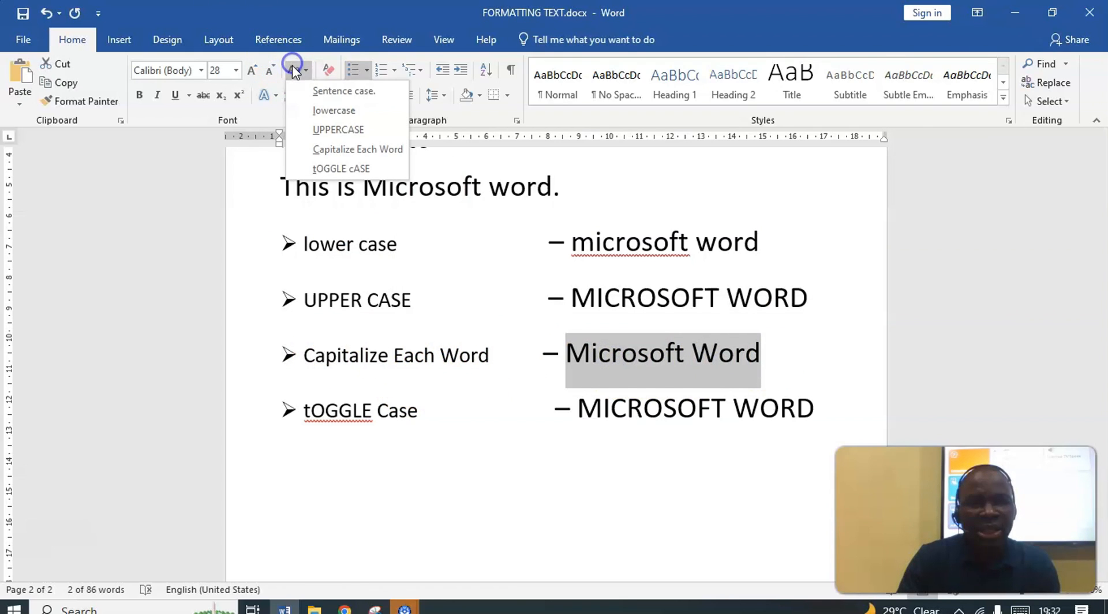
{"action": "left_click", "coordinate": [331, 112]}
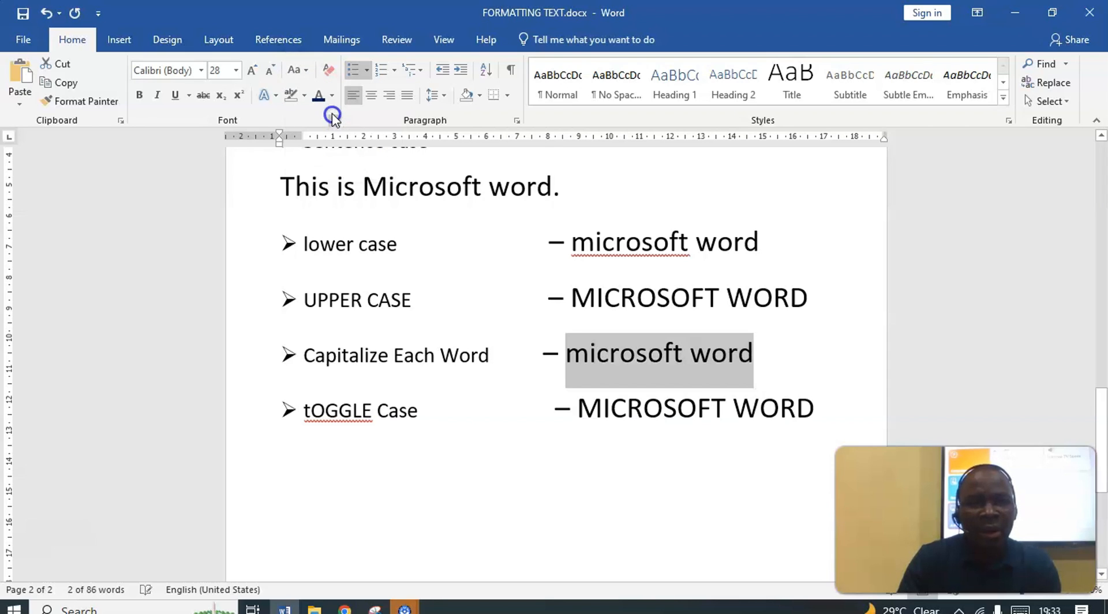
{"action": "left_click", "coordinate": [293, 70]}
{"action": "left_click", "coordinate": [363, 144]}
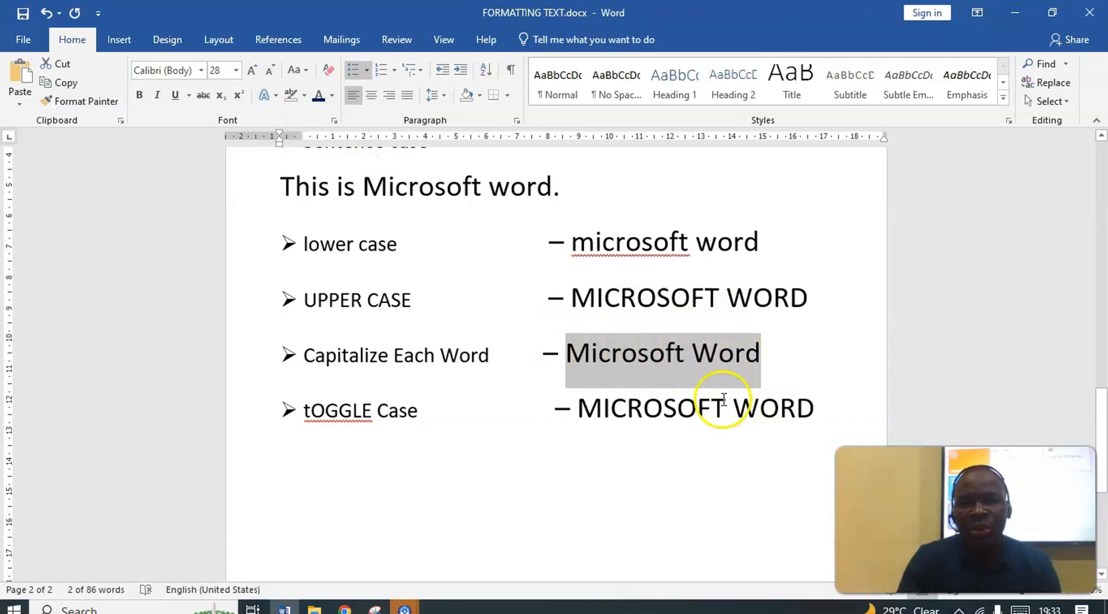
Apply tOGGLE cASE four times to the MICROSOFT WORD text on the "tOGGLE Case" line, switching it between lowercase and uppercase
{"action": "left_click", "coordinate": [663, 410]}
{"action": "left_click_drag", "start_coordinate": [816, 408], "coordinate": [660, 420]}
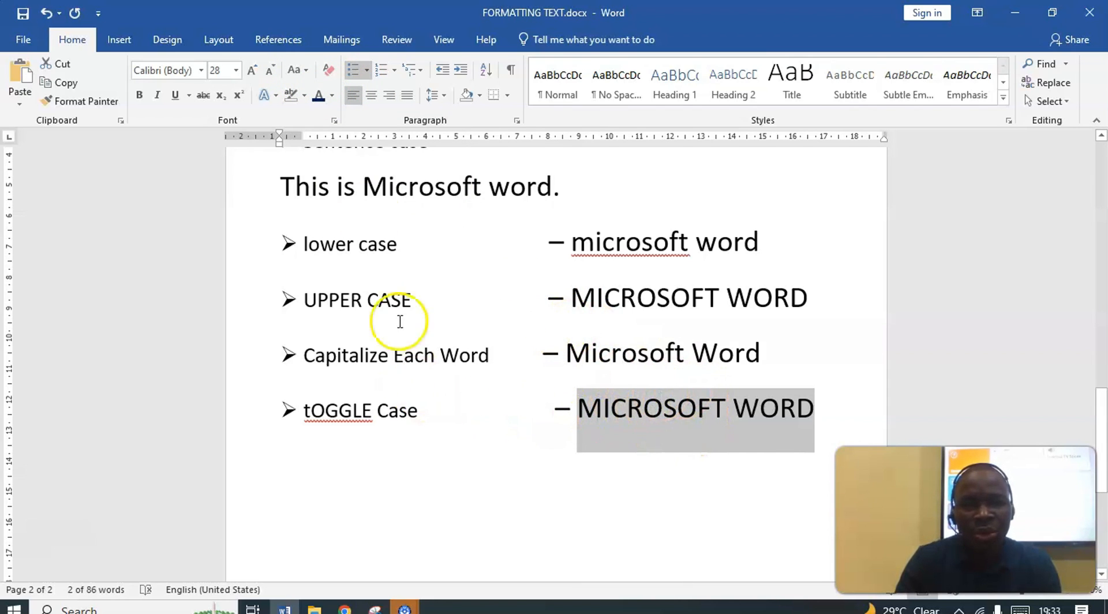
{"action": "left_click", "coordinate": [297, 70]}
{"action": "left_click", "coordinate": [349, 169]}
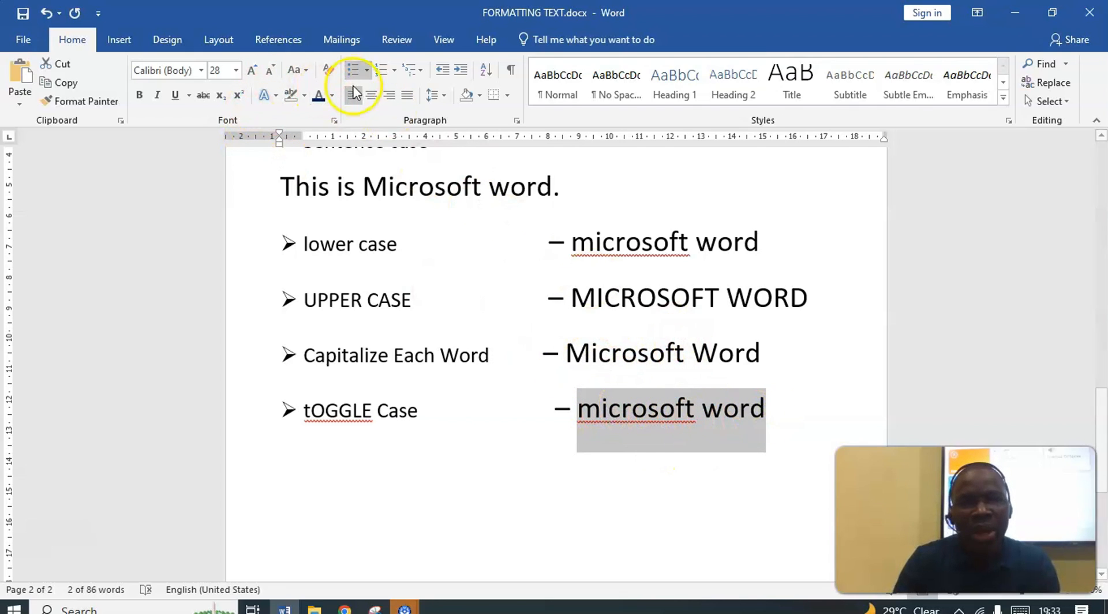
{"action": "left_click", "coordinate": [298, 70]}
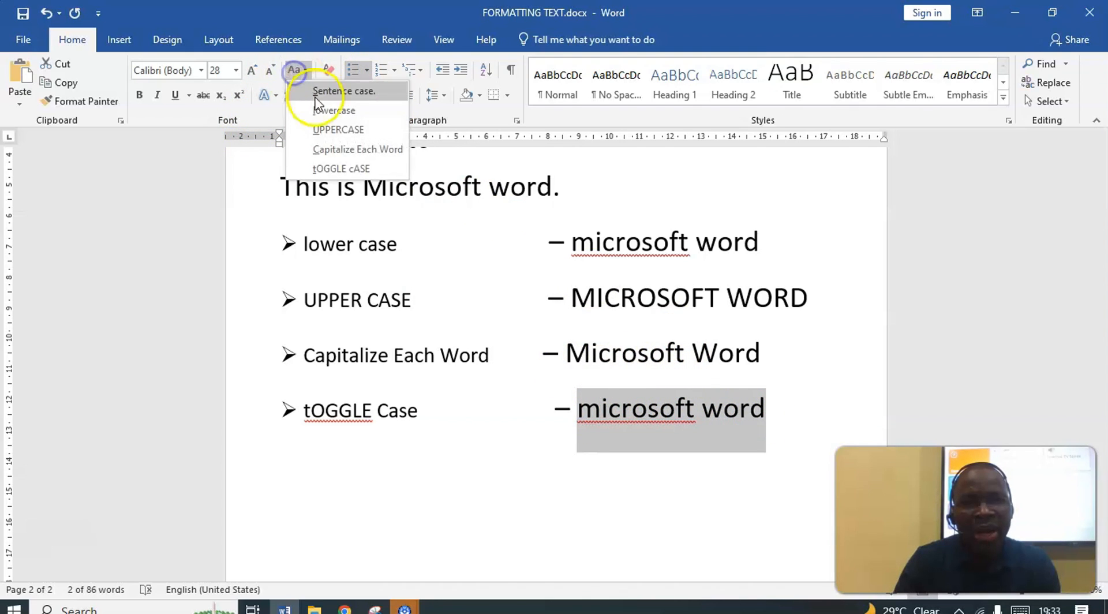
{"action": "left_click", "coordinate": [356, 168]}
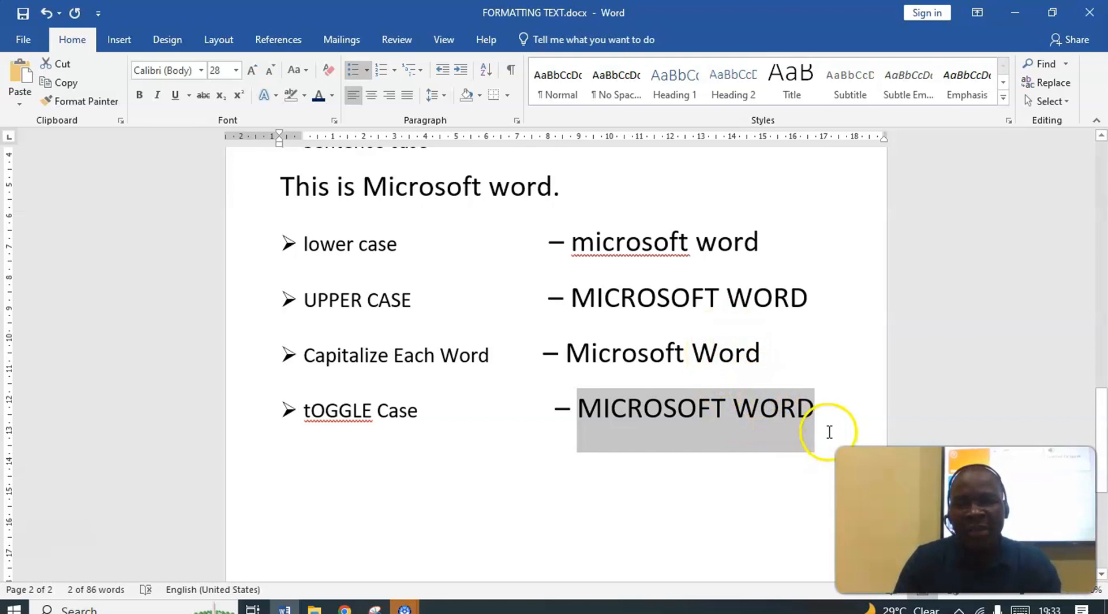
{"action": "left_click", "coordinate": [824, 414]}
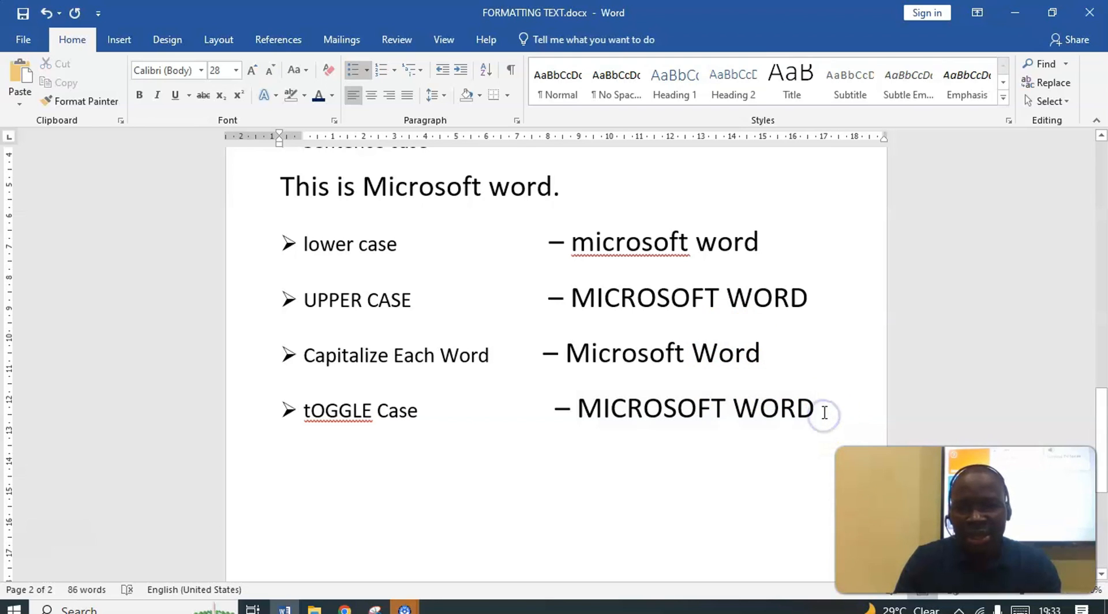
{"action": "left_click_drag", "start_coordinate": [824, 414], "coordinate": [603, 420]}
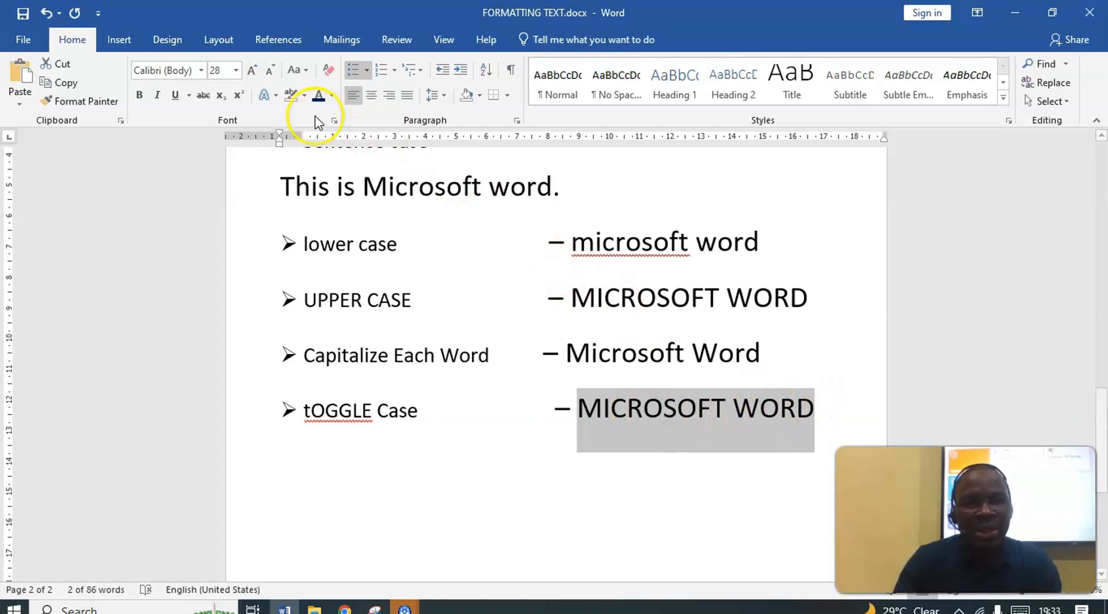
{"action": "left_click", "coordinate": [296, 72]}
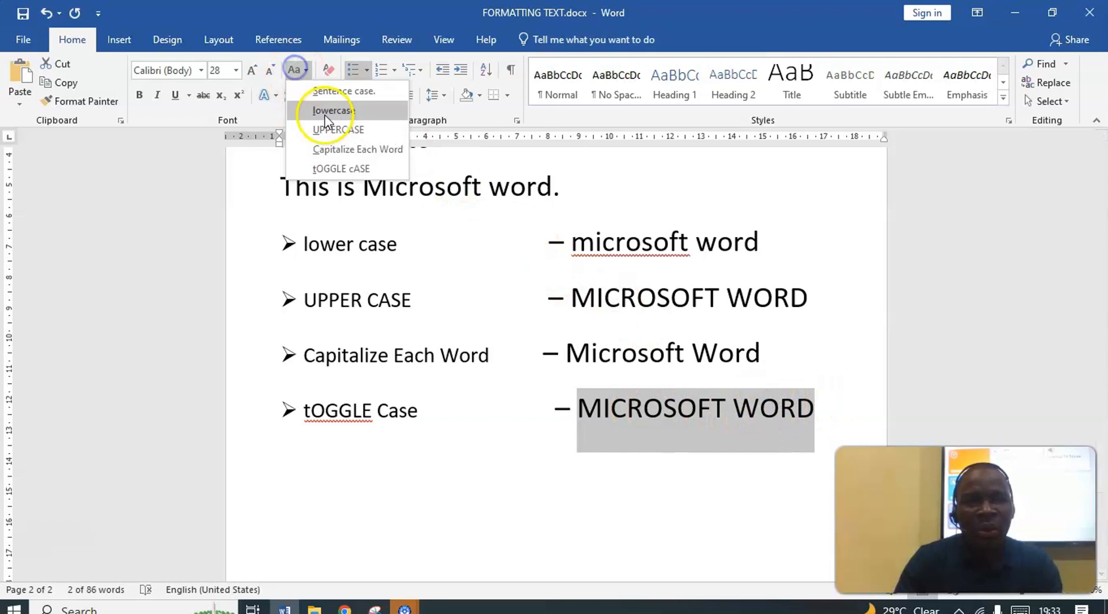
{"action": "left_click", "coordinate": [345, 169]}
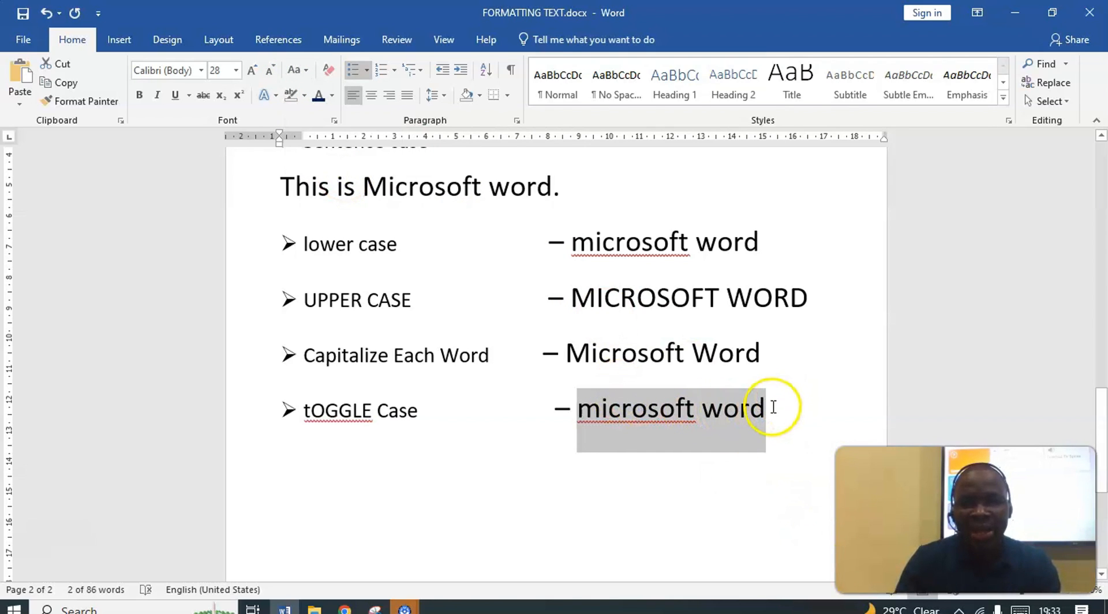
{"action": "left_click", "coordinate": [300, 71]}
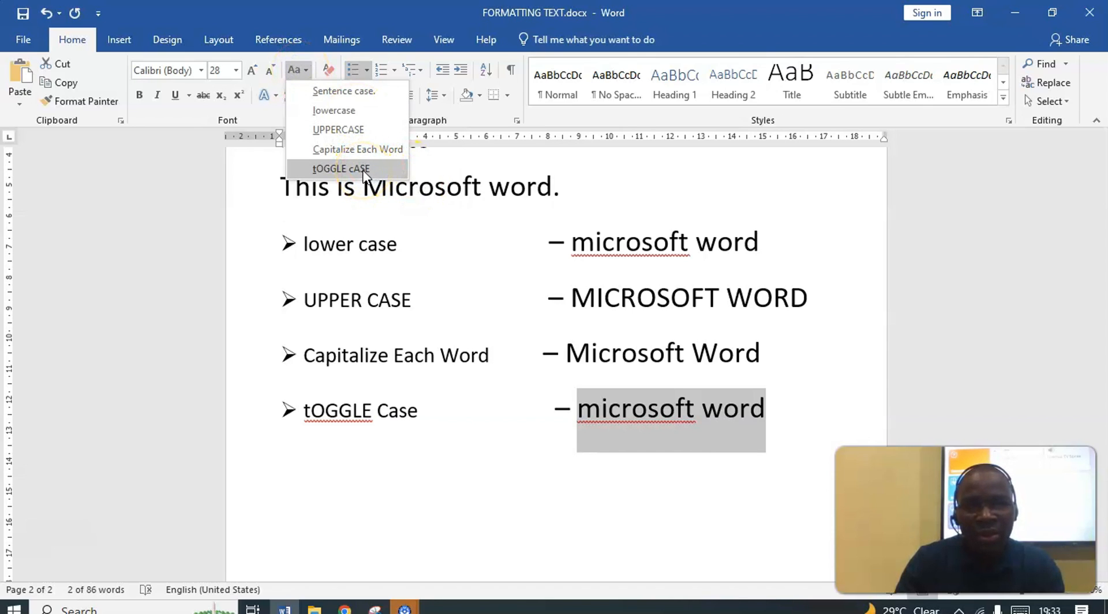
{"action": "left_click", "coordinate": [363, 169]}
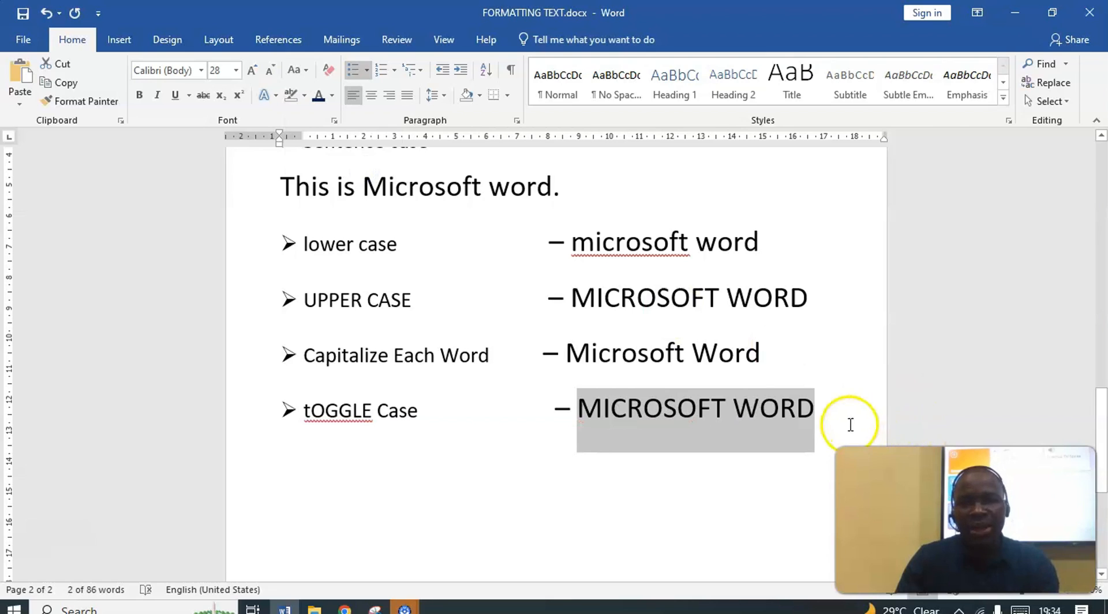
Apply tOGGLE cASE to the Microsoft Word text on the "Capitalize Each Word" line to invert its capitalization to mICROSOFT wORD
{"action": "left_click_drag", "start_coordinate": [761, 353], "coordinate": [606, 348]}
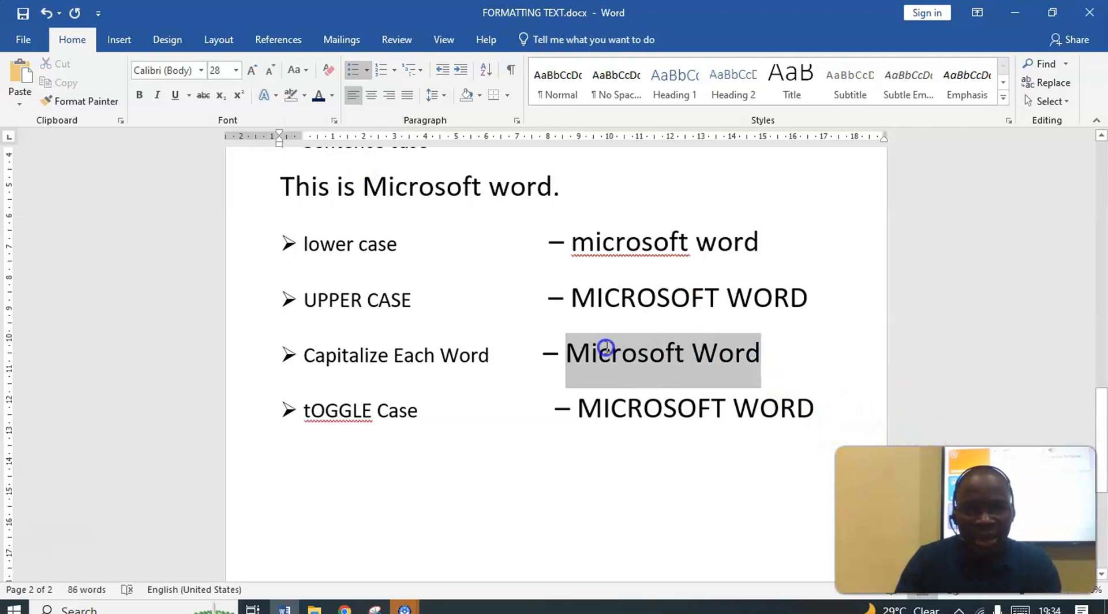
{"action": "left_click", "coordinate": [297, 70]}
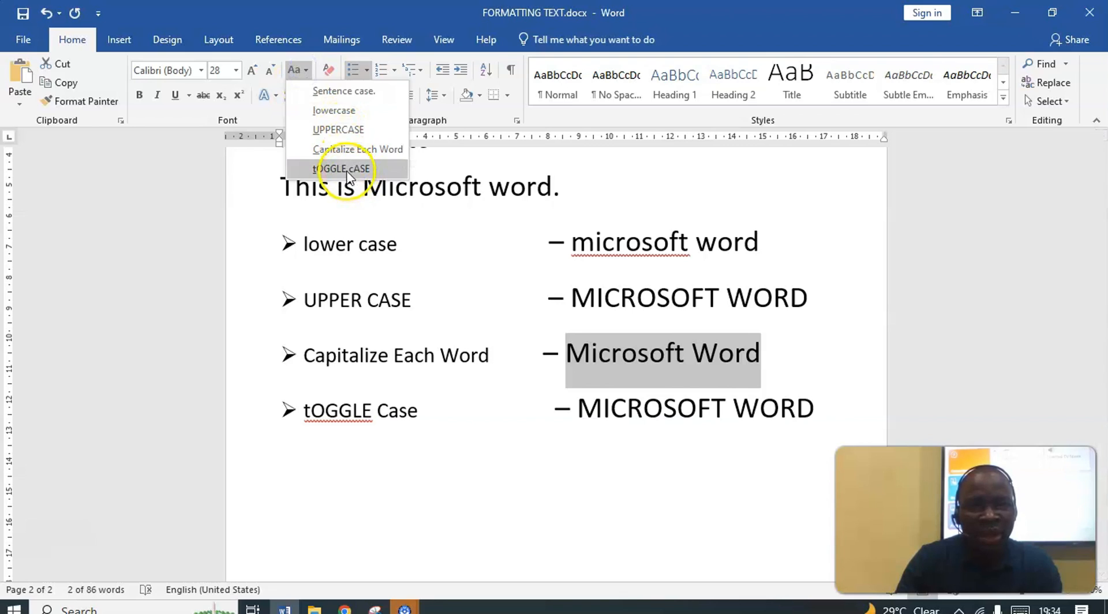
{"action": "left_click", "coordinate": [344, 168]}
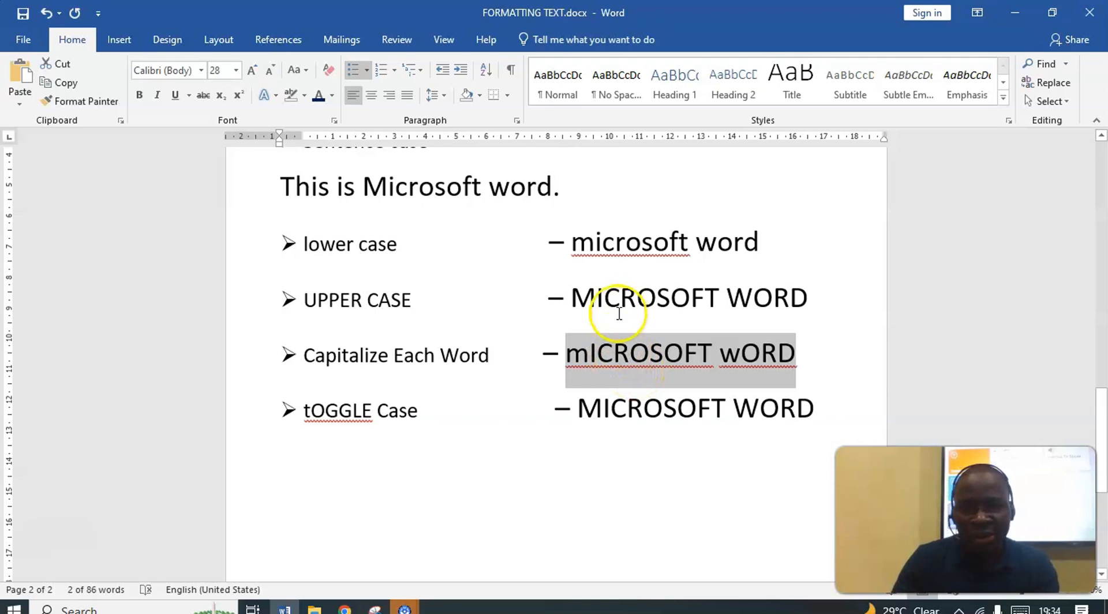
Toggle the case of the MICROSOFT WORD text on the "UPPER CASE" line to lowercase, and toggle it back to uppercase
{"action": "left_click_drag", "start_coordinate": [572, 300], "coordinate": [795, 304]}
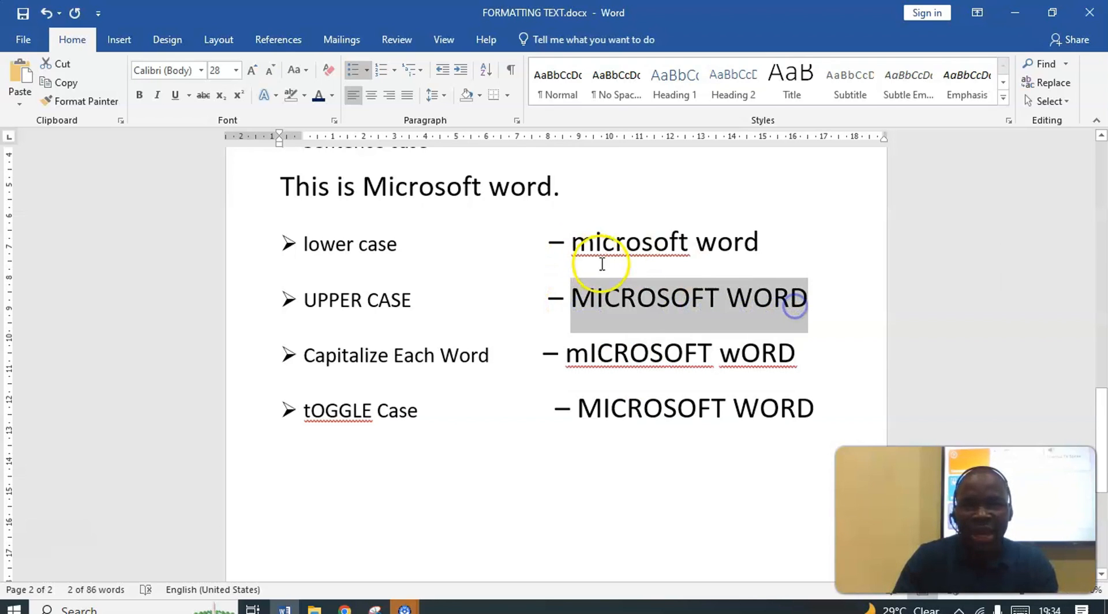
{"action": "left_click", "coordinate": [302, 70]}
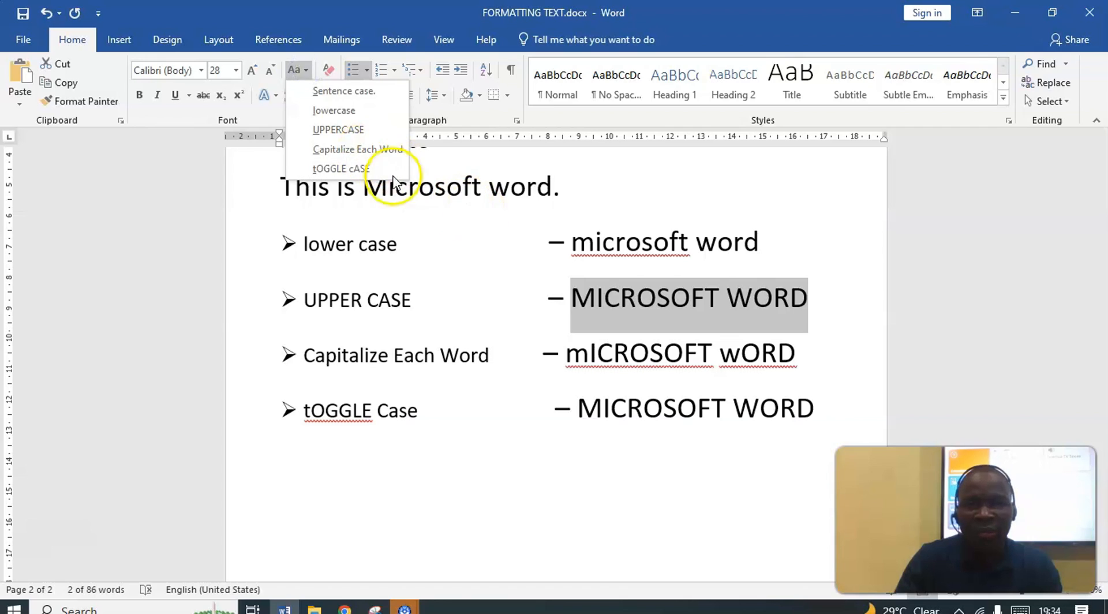
{"action": "left_click", "coordinate": [363, 169]}
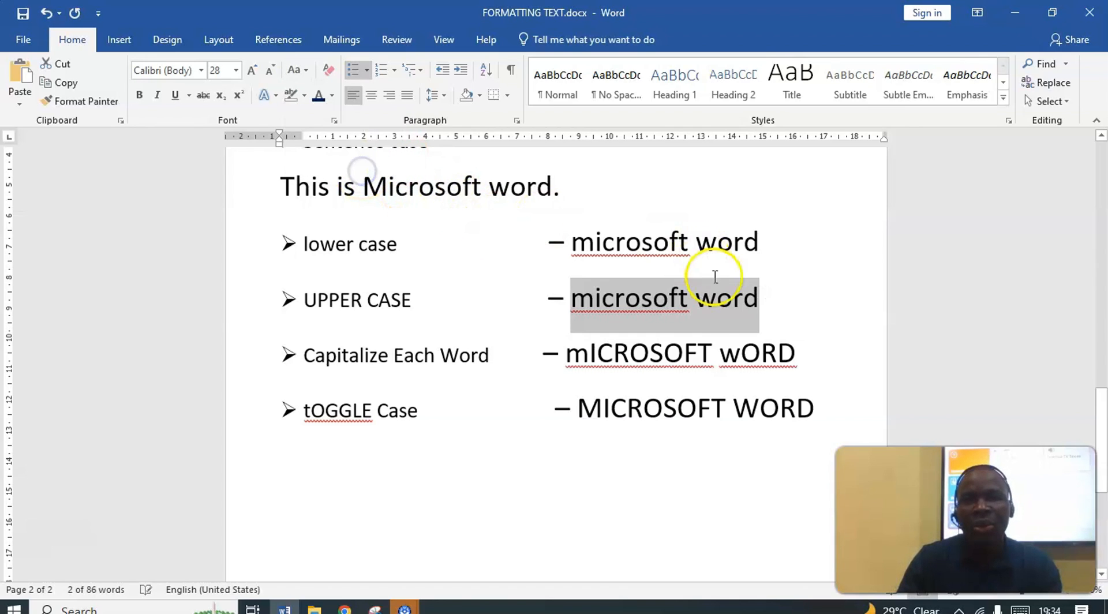
{"action": "left_click_drag", "start_coordinate": [767, 299], "coordinate": [601, 294]}
{"action": "left_click", "coordinate": [295, 70]}
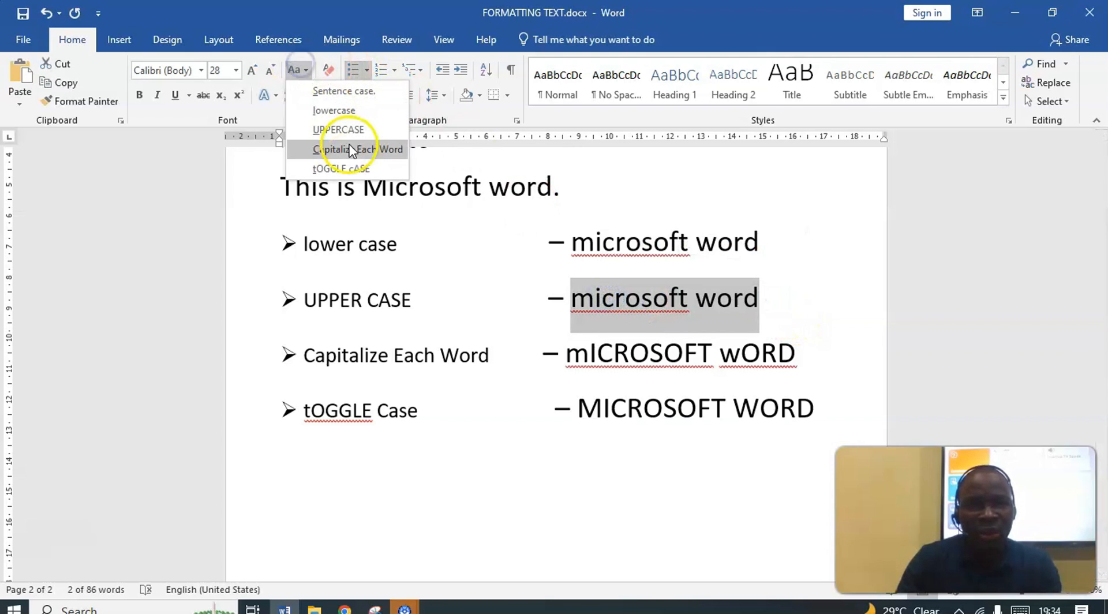
{"action": "left_click", "coordinate": [356, 169]}
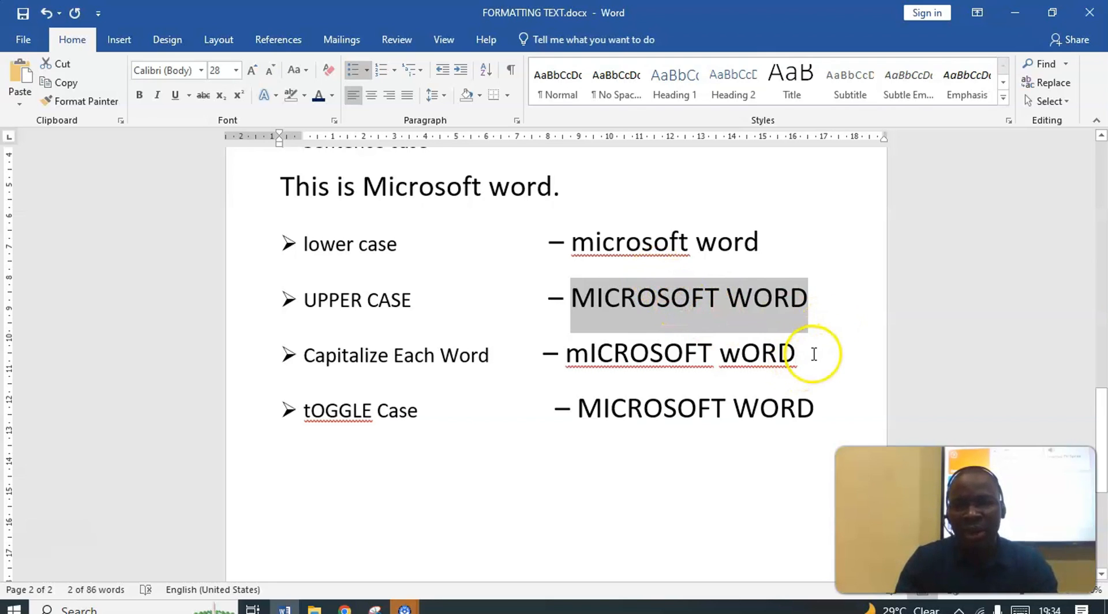
Toggle the case of the mICROSOFT wORD text on the "Capitalize Each Word" line back to Microsoft Word
{"action": "left_click_drag", "start_coordinate": [813, 353], "coordinate": [595, 359]}
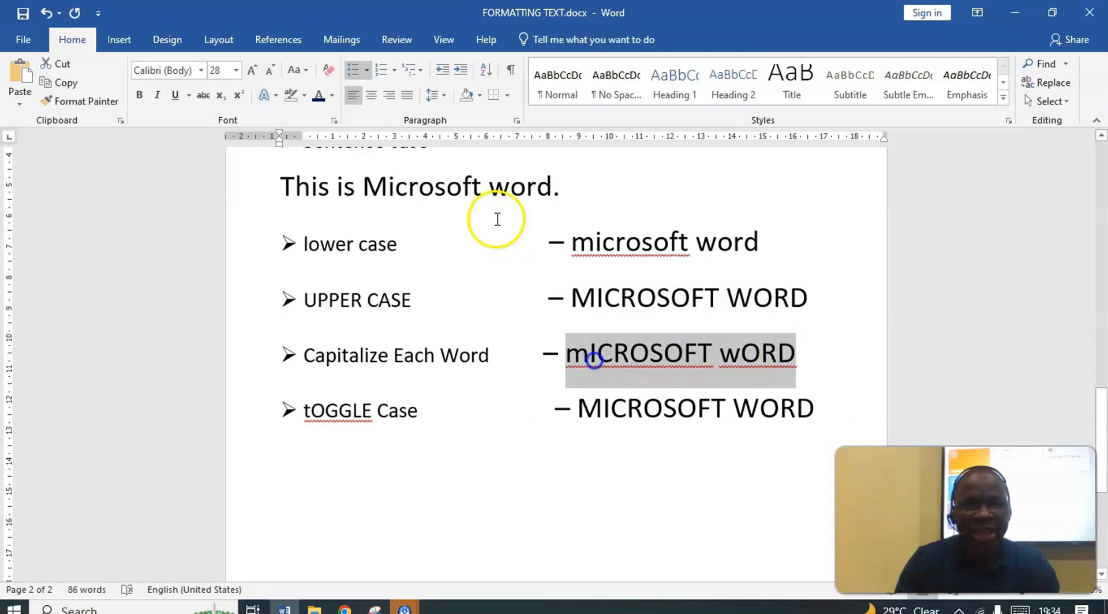
{"action": "left_click", "coordinate": [297, 70]}
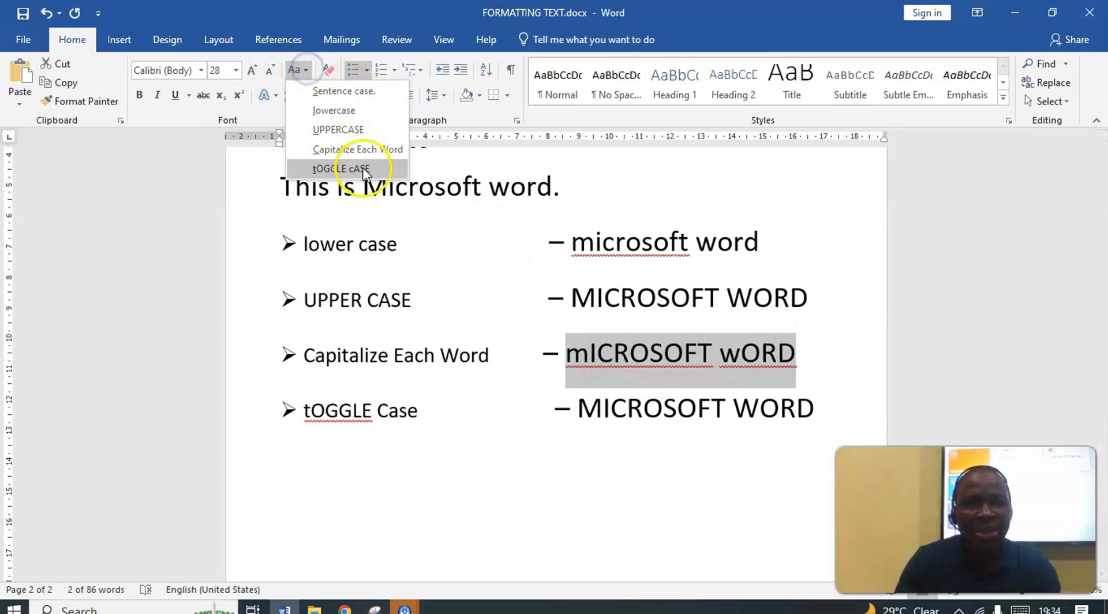
{"action": "left_click", "coordinate": [363, 169]}
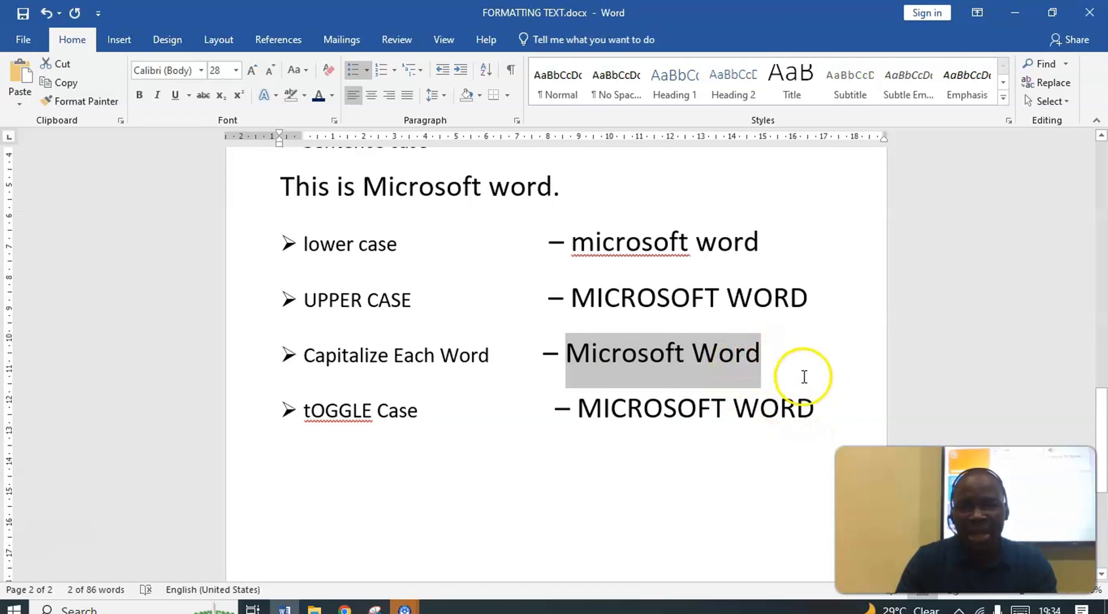
Toggle the MICROSOFT WORD text on the "tOGGLE Case" line to lowercase and back to uppercase, and deselect it
{"action": "left_click", "coordinate": [827, 413]}
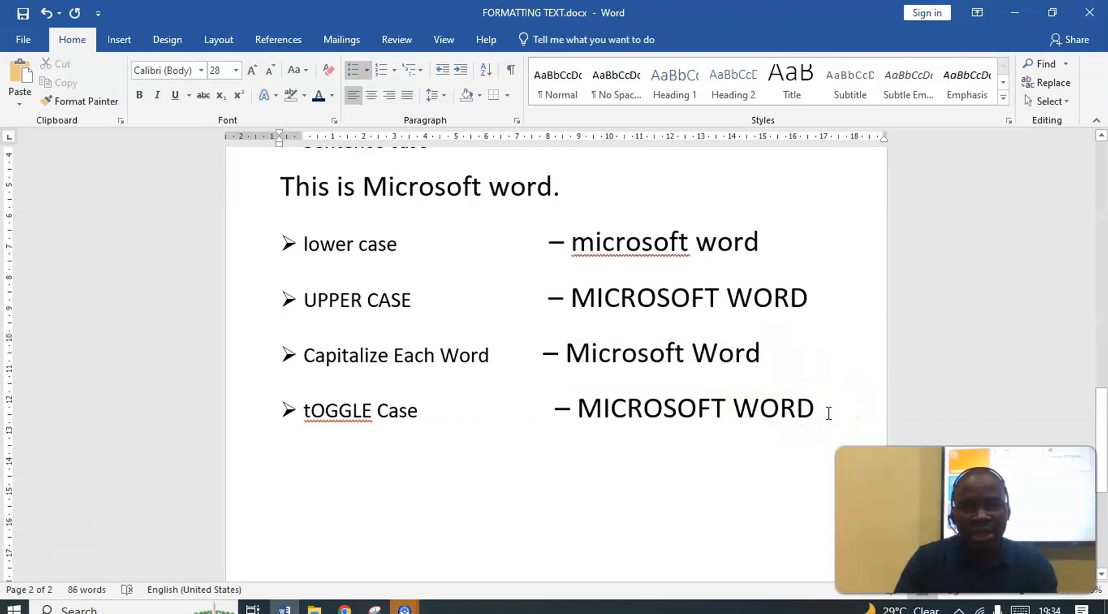
{"action": "left_click_drag", "start_coordinate": [750, 413], "coordinate": [638, 423]}
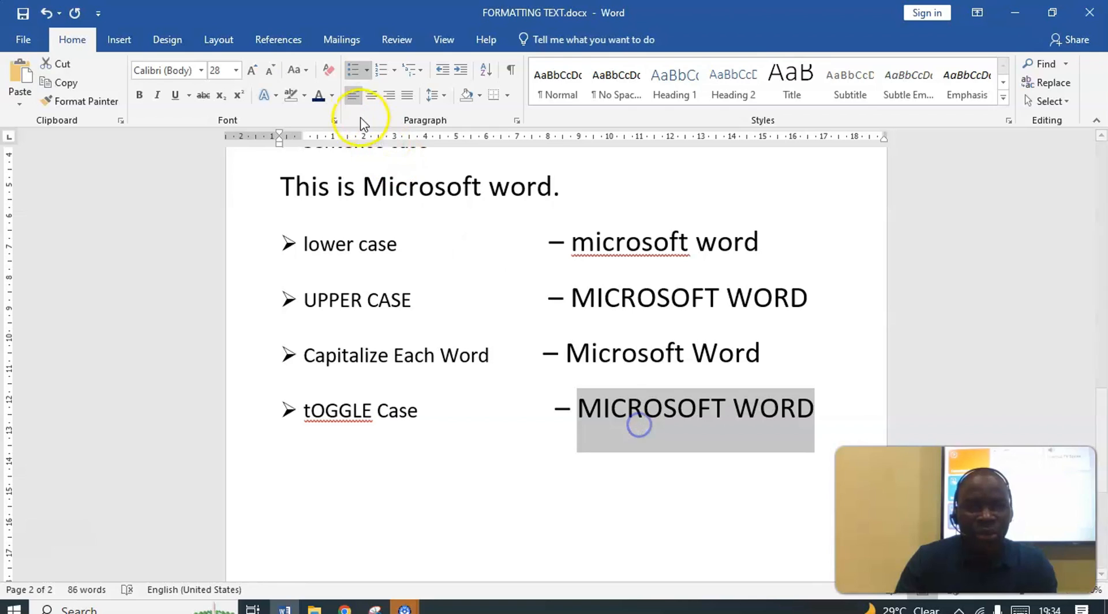
{"action": "left_click", "coordinate": [305, 70]}
{"action": "left_click", "coordinate": [341, 169]}
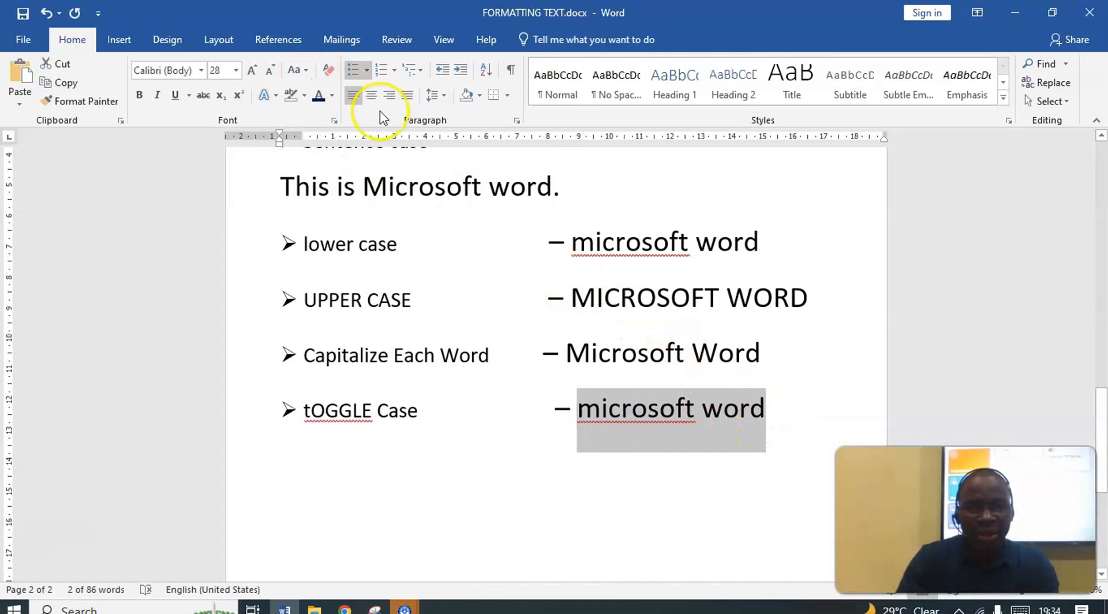
{"action": "left_click", "coordinate": [287, 75]}
{"action": "left_click", "coordinate": [346, 168]}
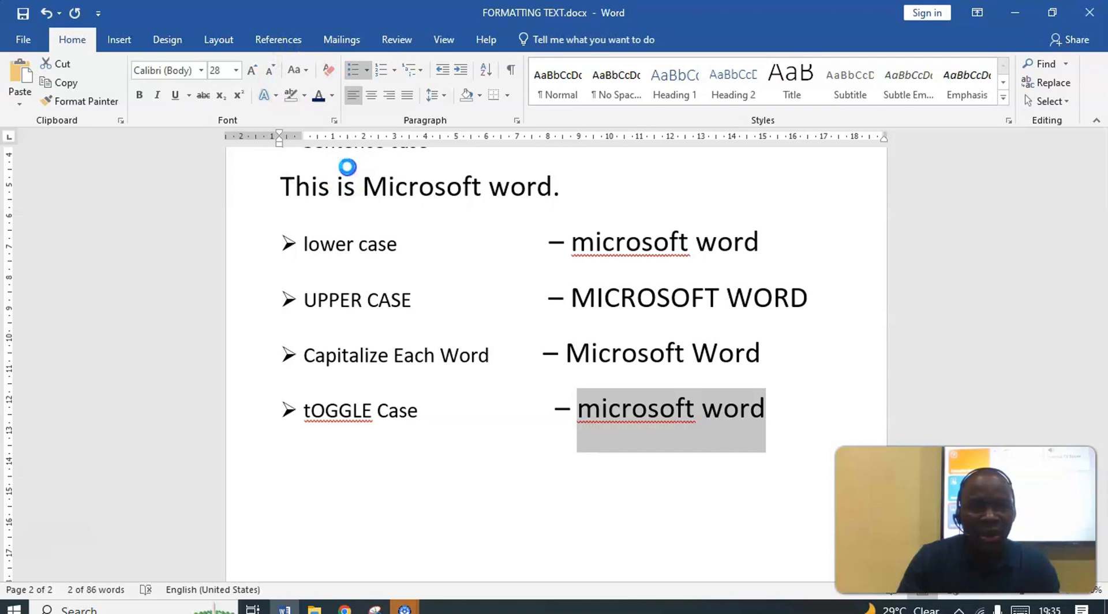
{"action": "left_click", "coordinate": [697, 420]}
{"action": "scroll", "coordinate": [726, 407], "scroll_direction": "up", "scroll_amount": 1}
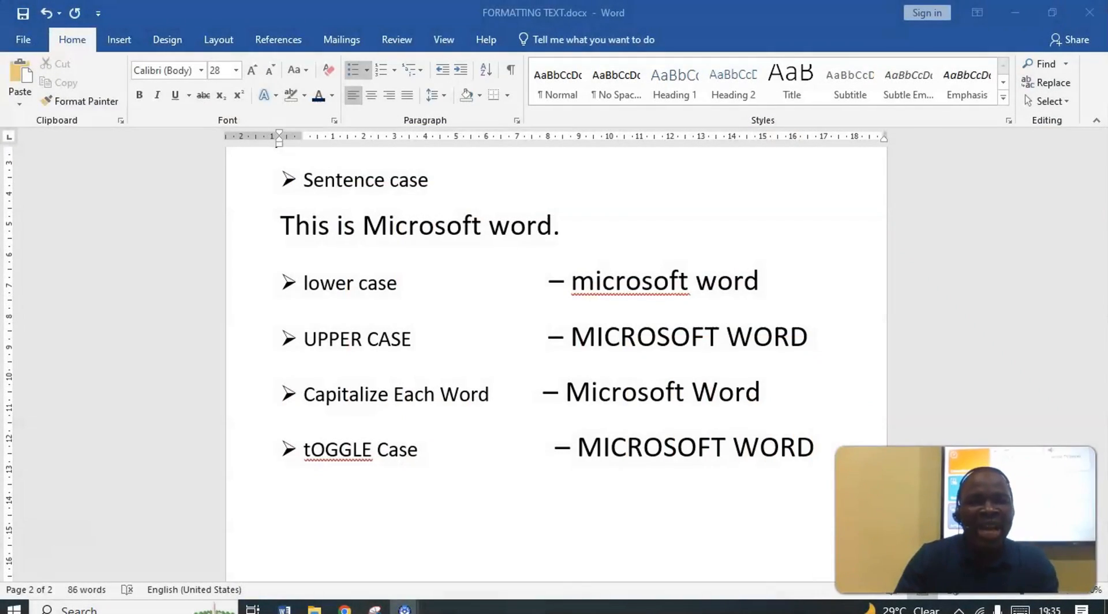
{"action": "scroll", "coordinate": [477, 452], "scroll_direction": "up", "scroll_amount": 3}
{"action": "scroll", "coordinate": [494, 440], "scroll_direction": "down", "scroll_amount": 3}
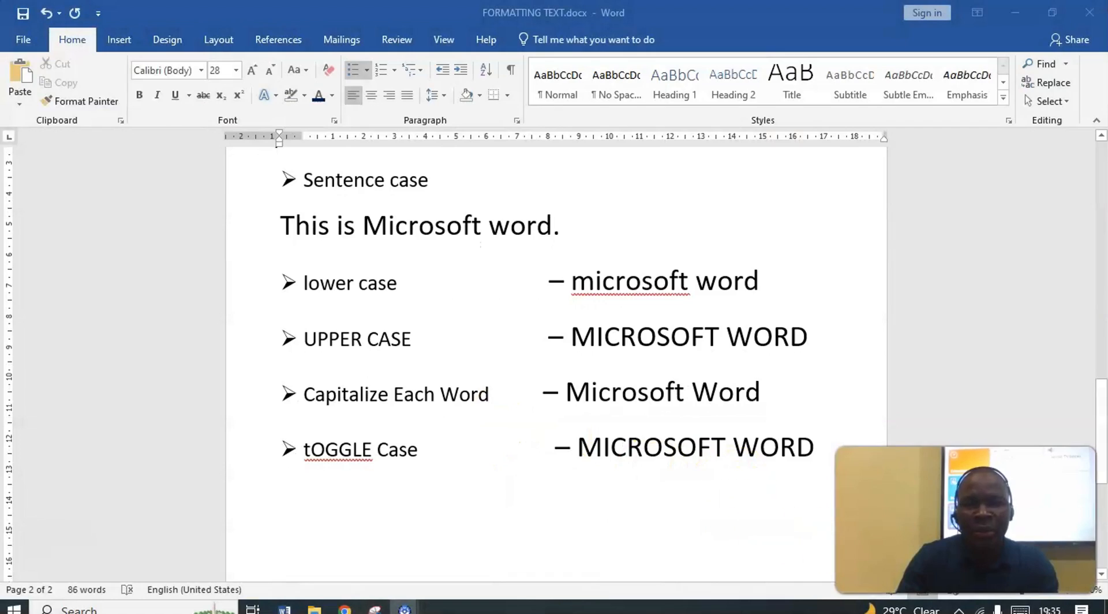